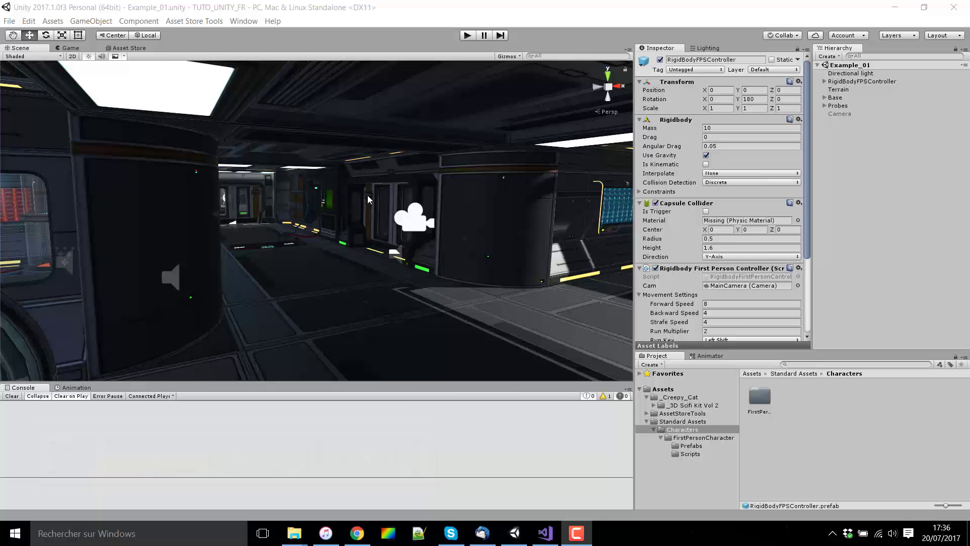
# Look through the 3D Scifi Kit Vol 2 page in the Asset Store, including its contents and enlarged environment images.
pyautogui.click(116, 47)
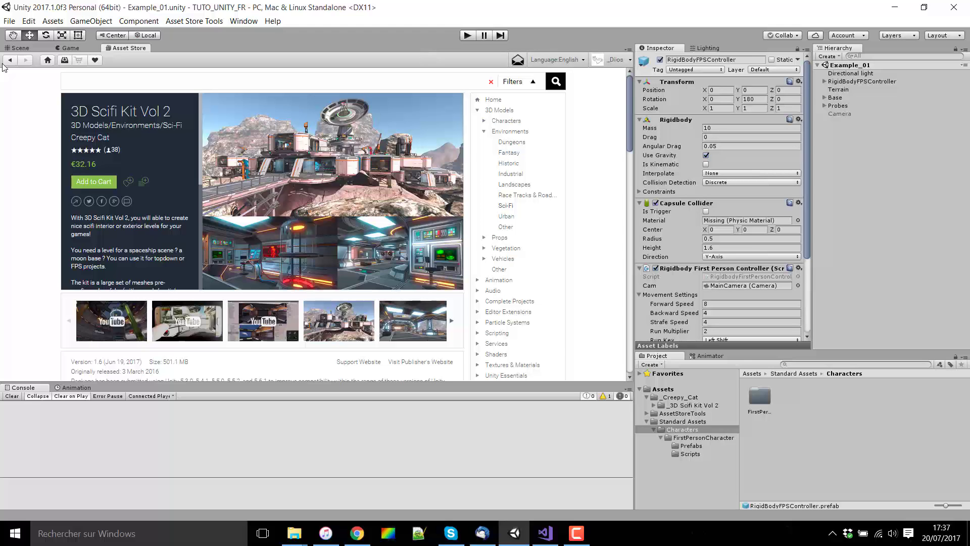
pyautogui.click(71, 48)
pyautogui.click(37, 49)
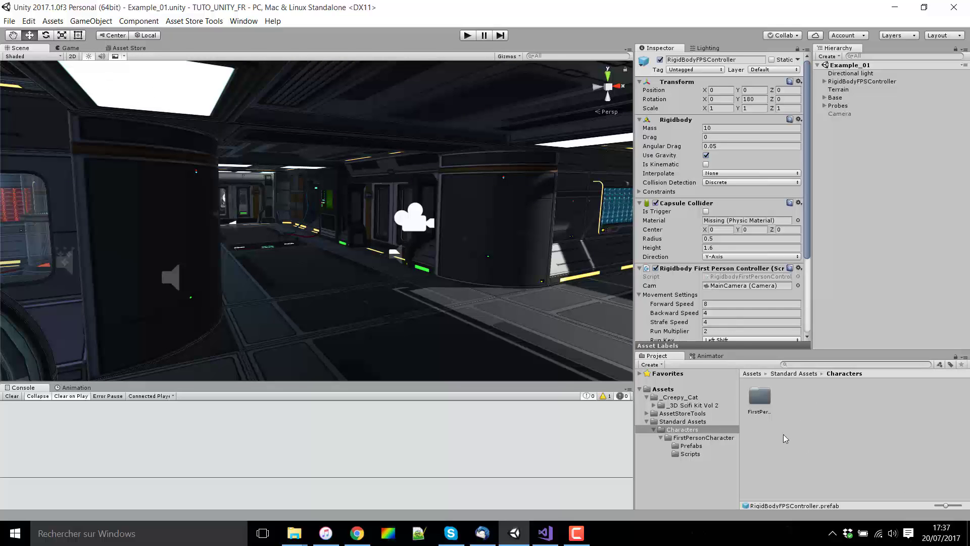
pyautogui.click(126, 47)
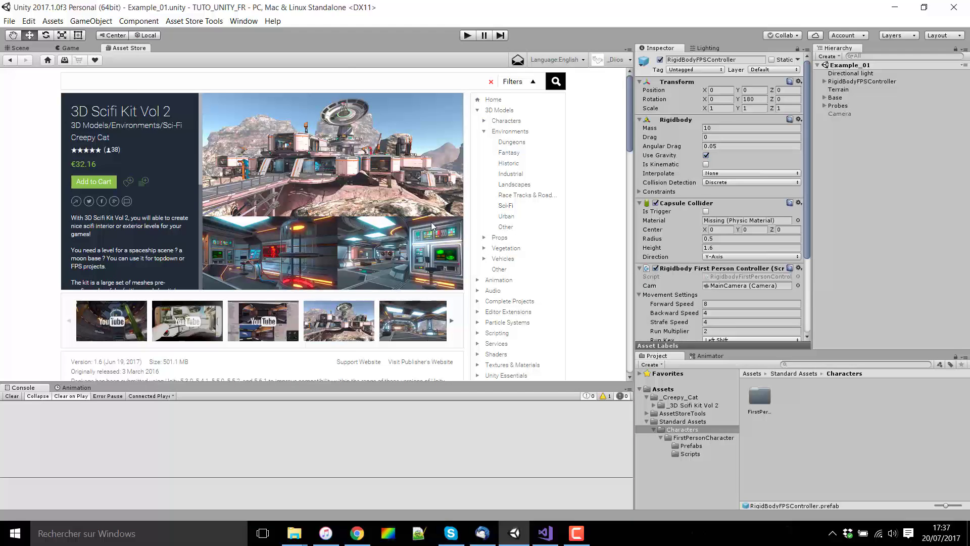
pyautogui.scroll(-10, 303, 264)
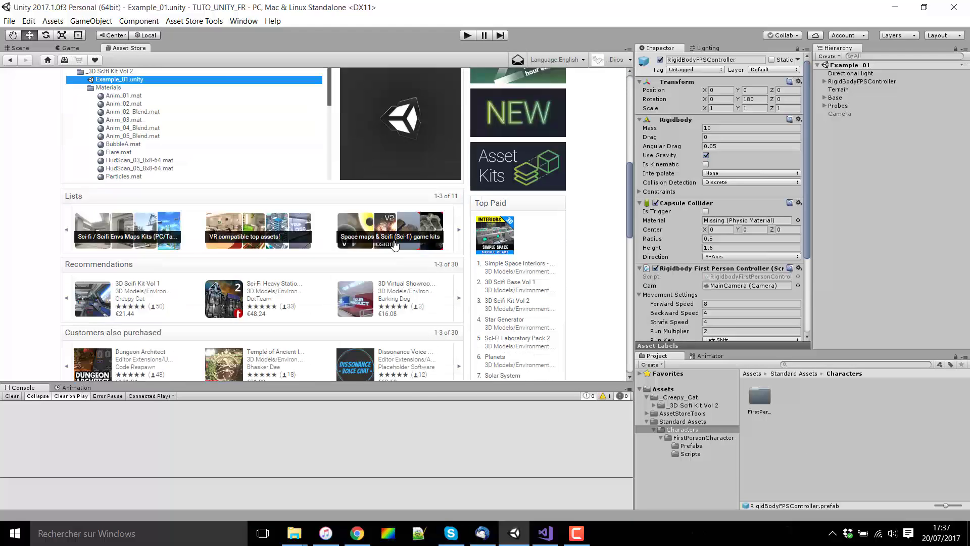
pyautogui.scroll(10, 394, 252)
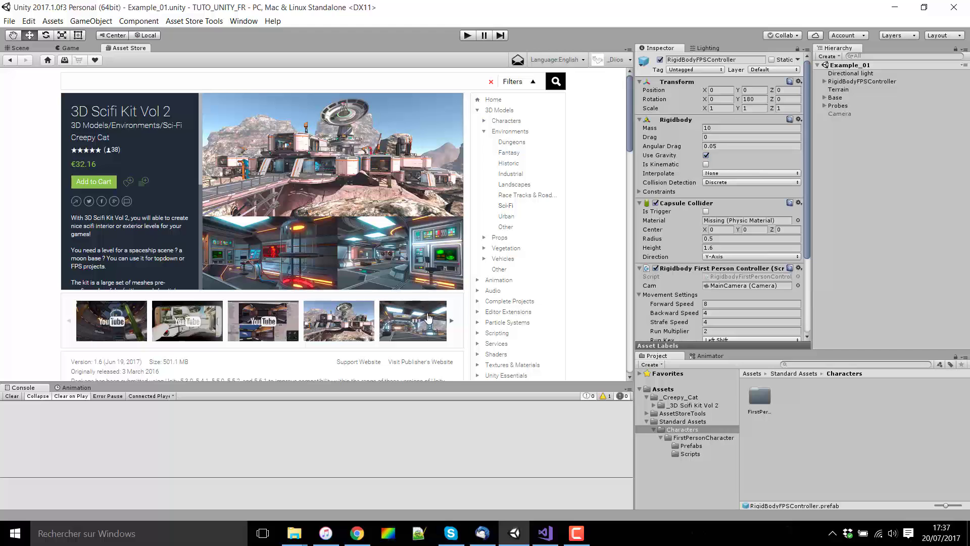
pyautogui.click(441, 328)
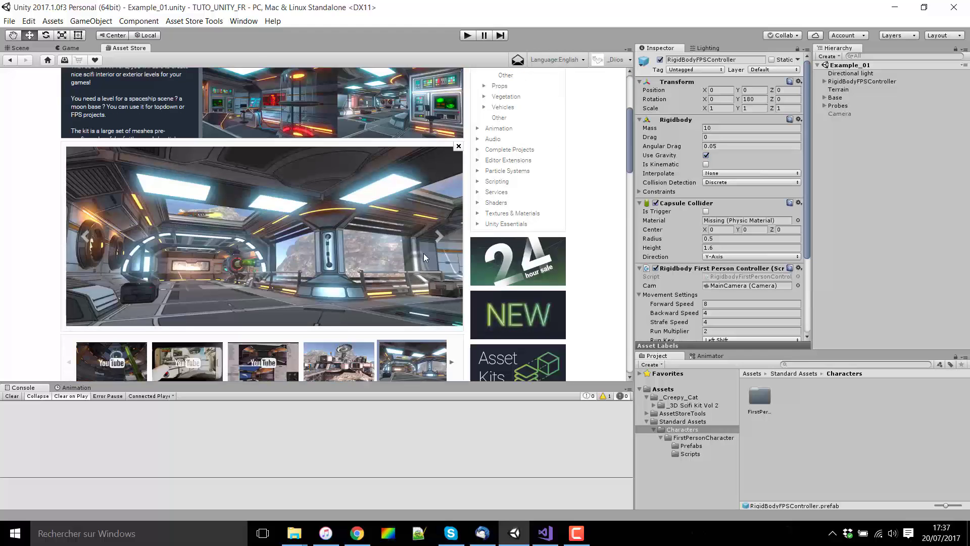
pyautogui.click(445, 240)
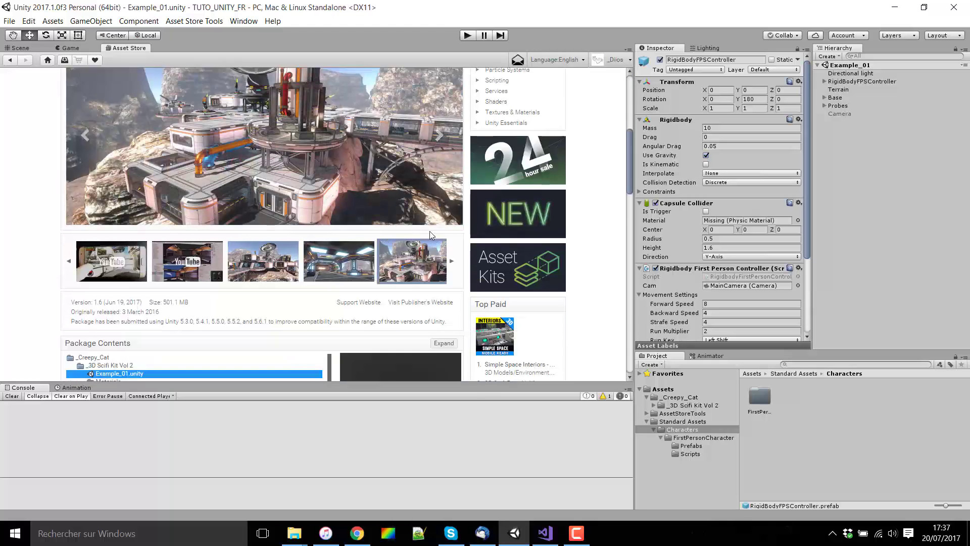
# Run the Example_01 scene and explore the main control room with its staircase and holographic globe.
pyautogui.click(44, 47)
pyautogui.click(466, 36)
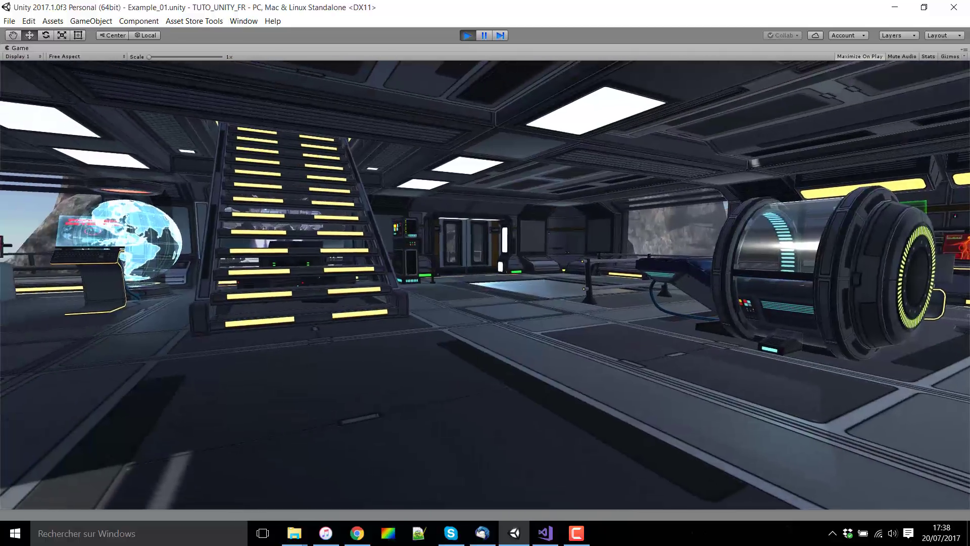
pyautogui.press('w')
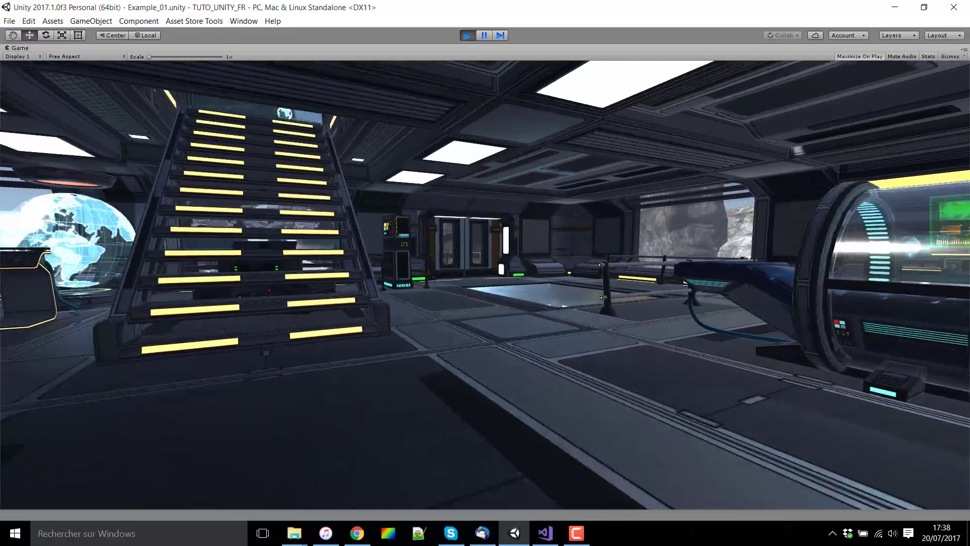
pyautogui.press('w')
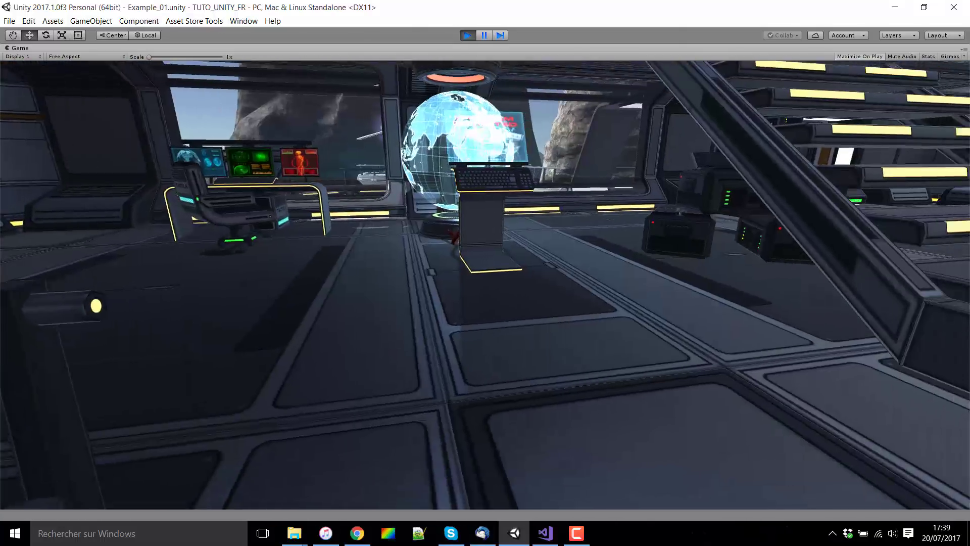
pyautogui.press('w')
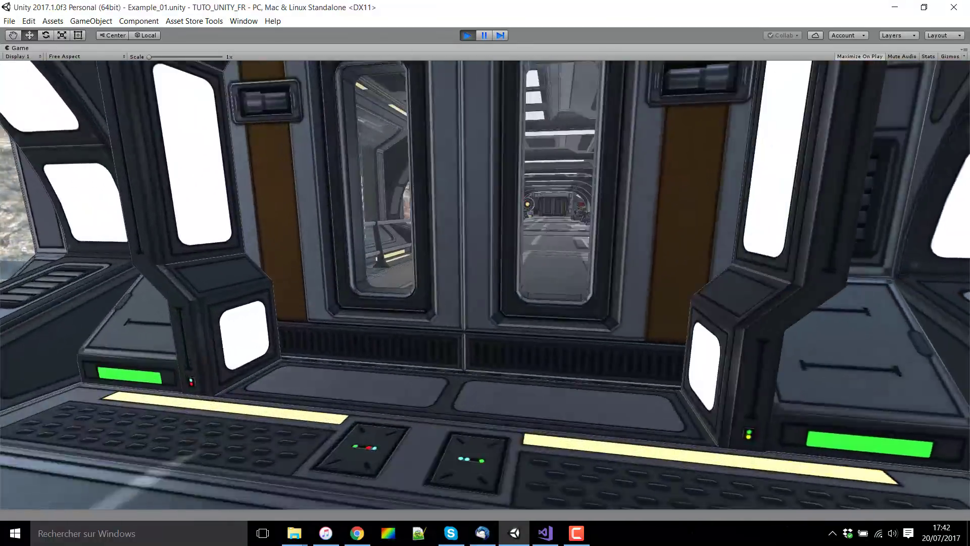
# Walk through the sliding door and the corridor with seats to examine the round room with coloured pipes and the bubbling tank.
pyautogui.press('w')
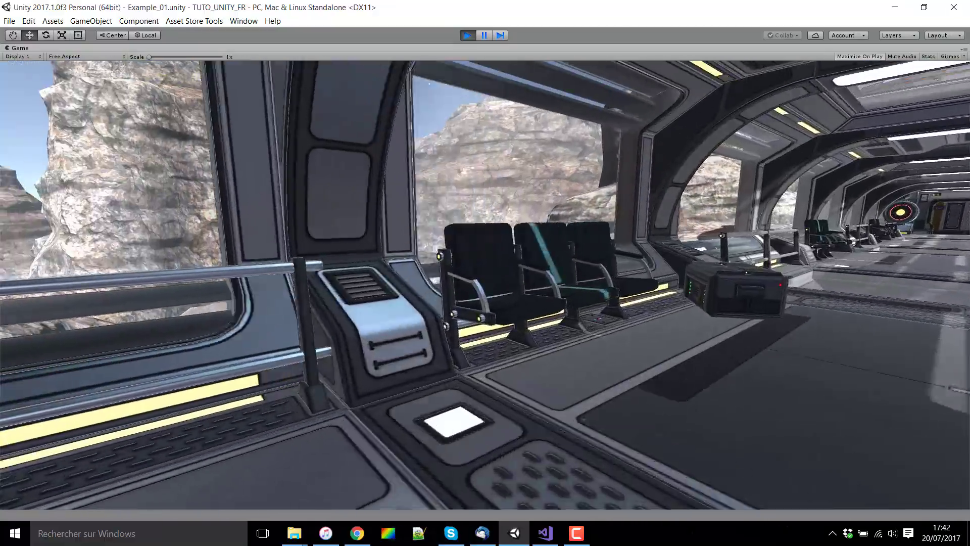
pyautogui.press('w')
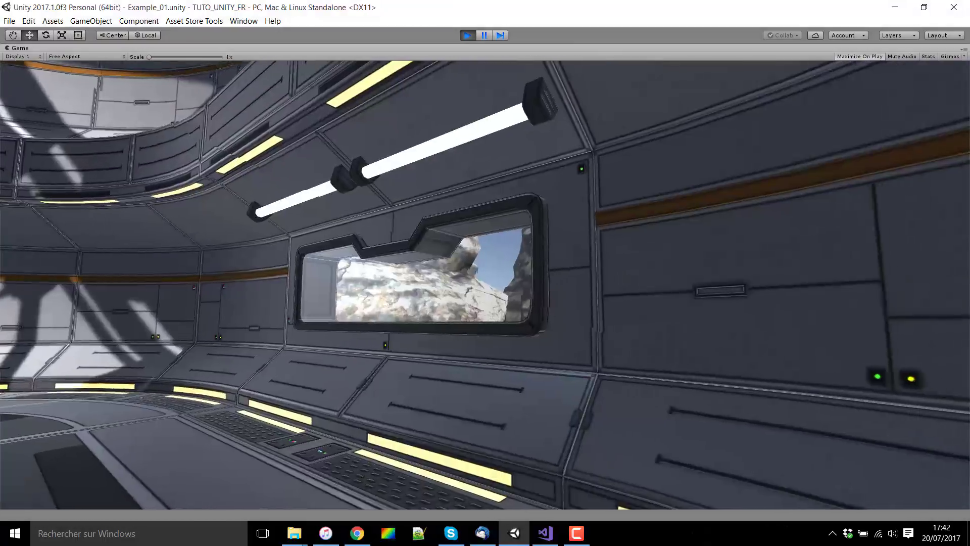
pyautogui.press('w')
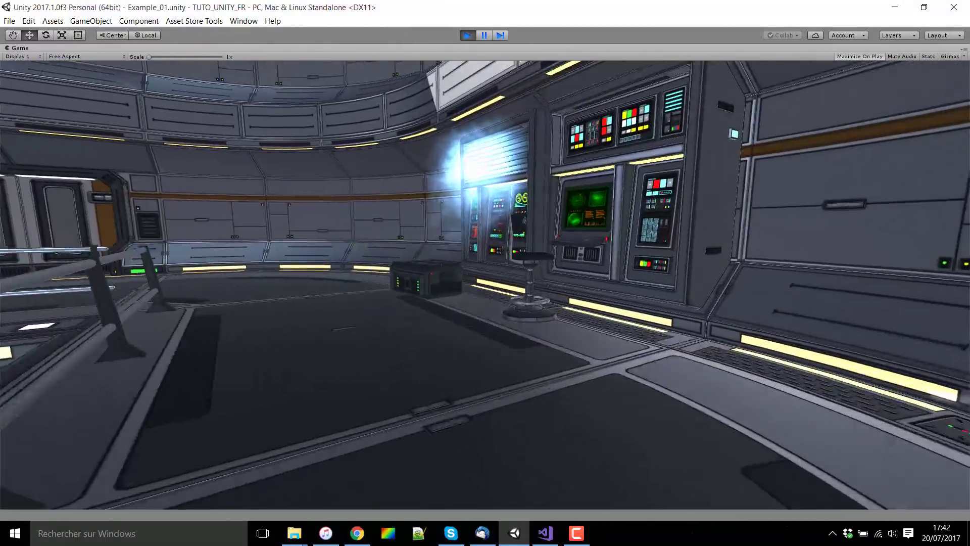
pyautogui.press('w')
pyautogui.press('a')
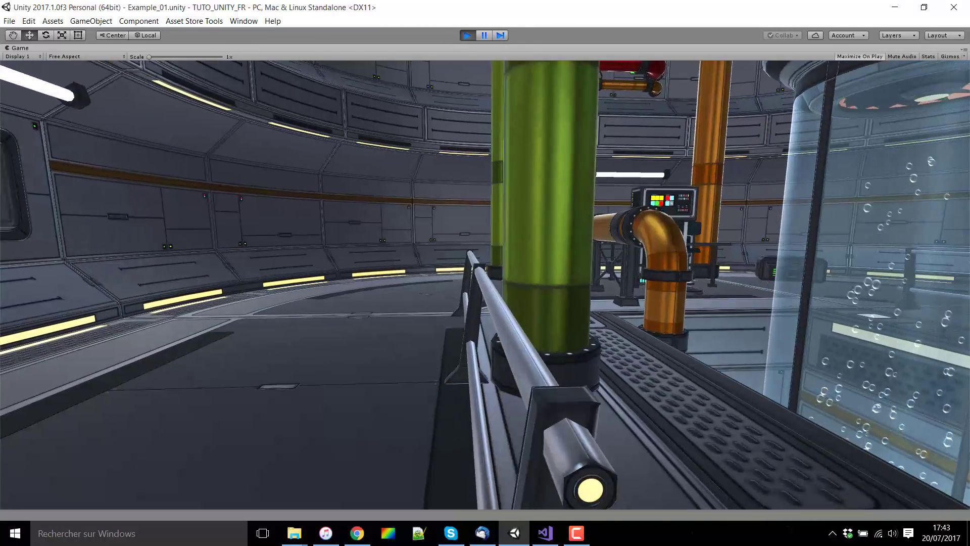
pyautogui.press('a')
pyautogui.press('w')
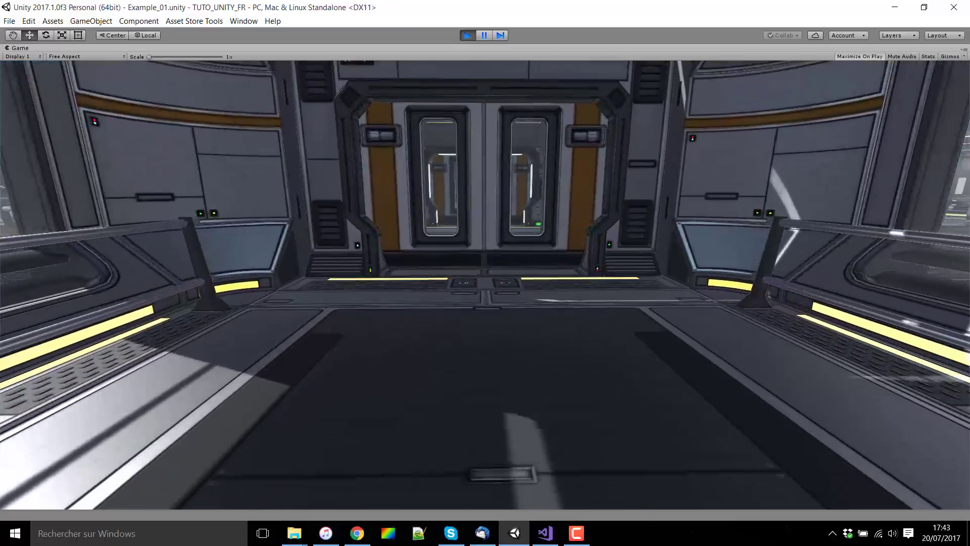
# Walk through the next door and along the equipment corridors, past the central pillar, to the bedroom.
pyautogui.press('w')
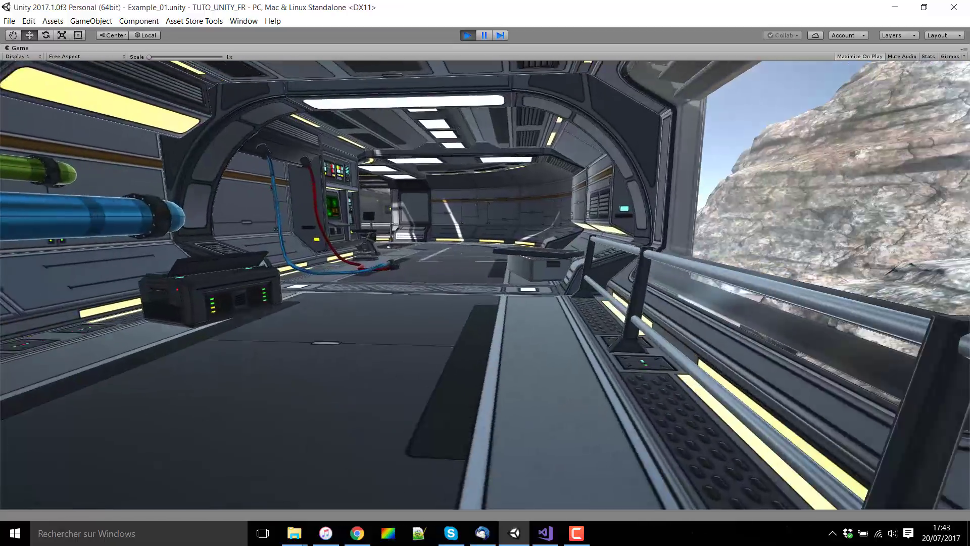
pyautogui.press('w')
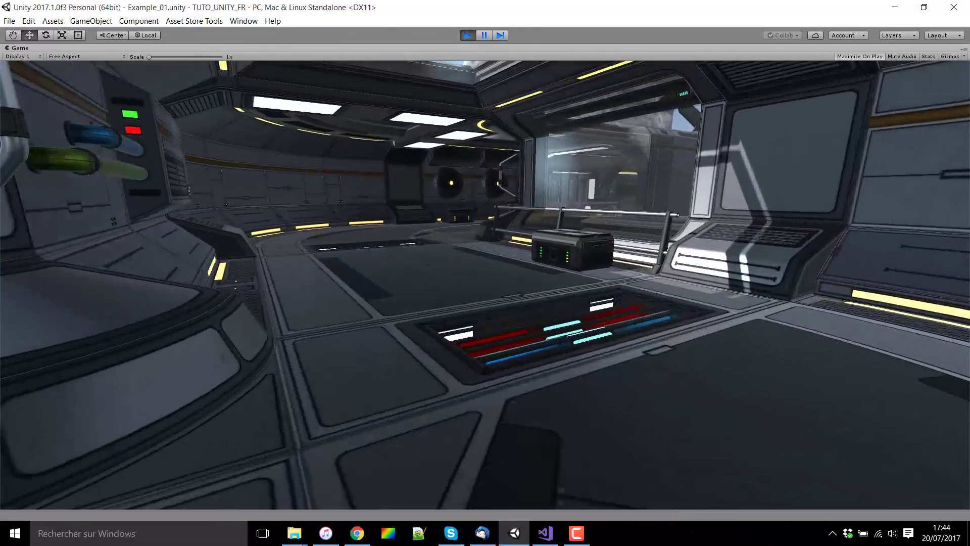
pyautogui.press('w')
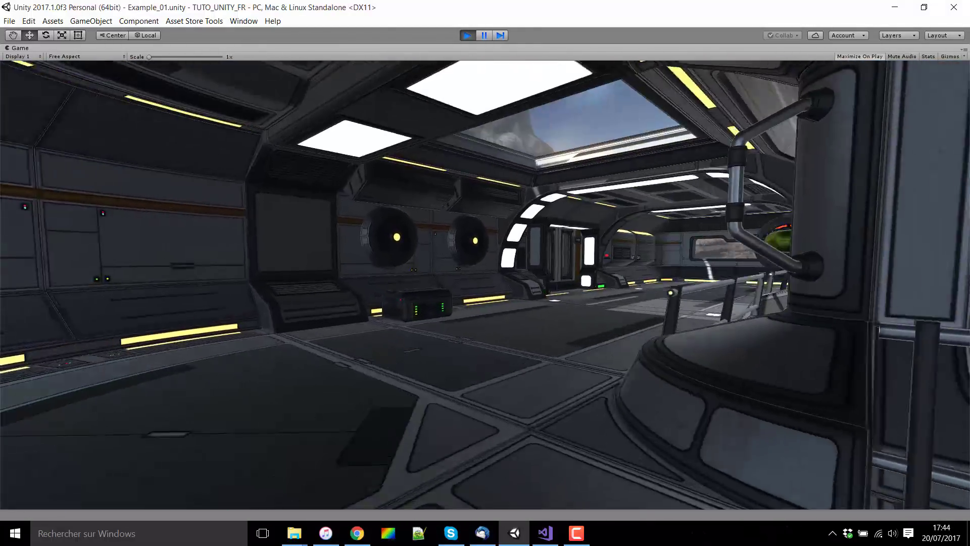
pyautogui.press('w')
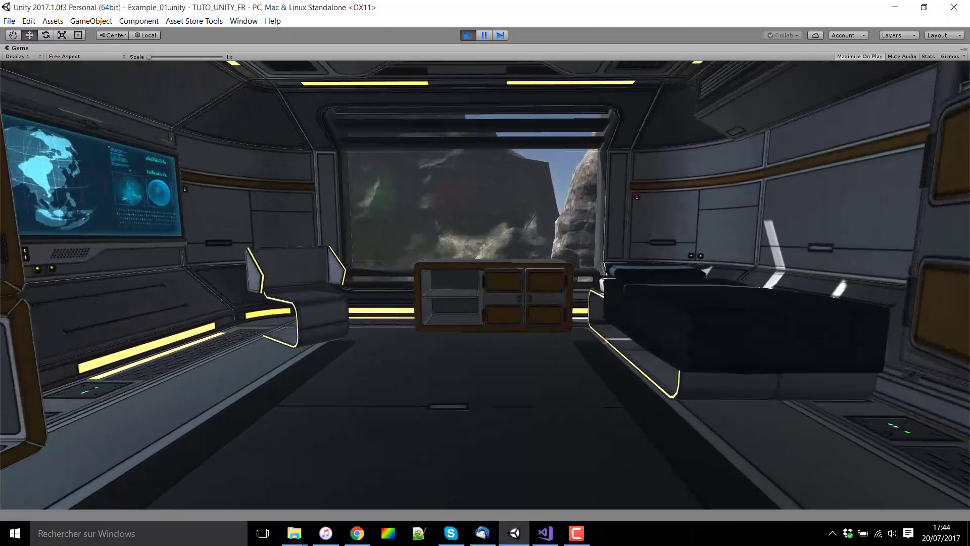
# Examine the bedroom's bed, wardrobe, low cabinet and wall display while walking around the room.
pyautogui.press('w')
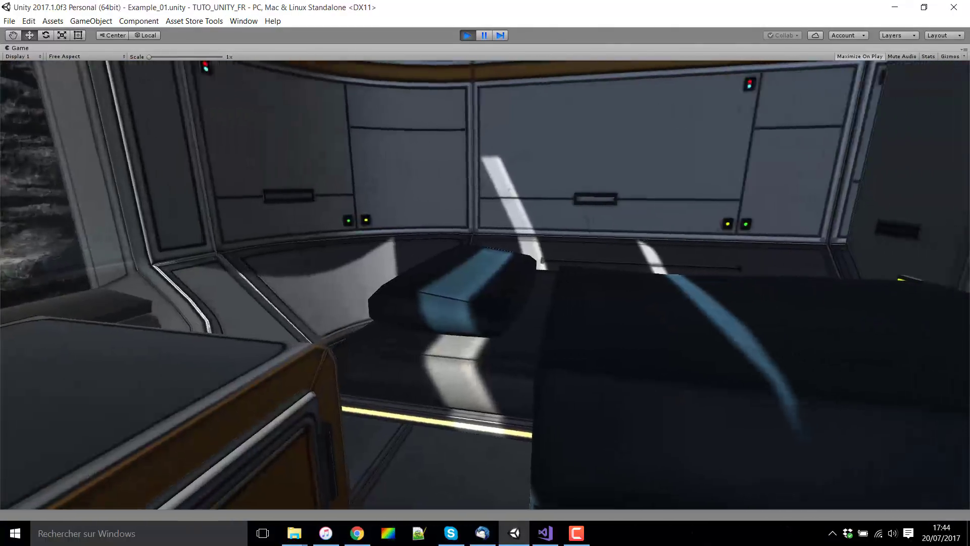
pyautogui.press('w')
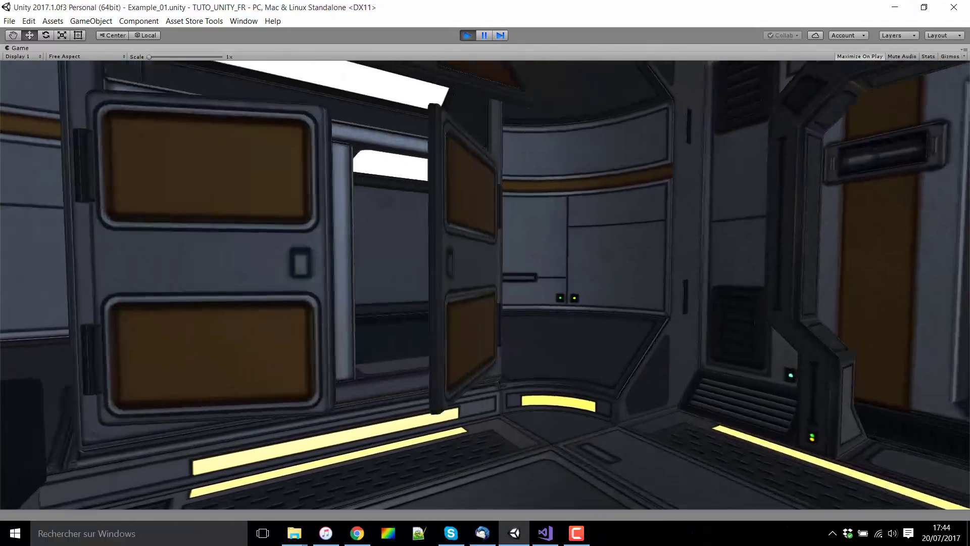
pyautogui.press('w')
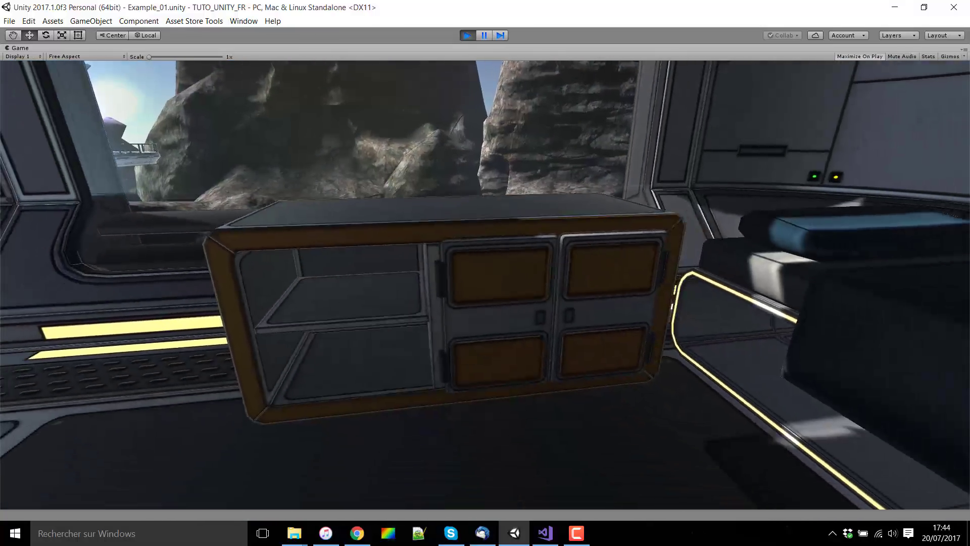
pyautogui.press('s')
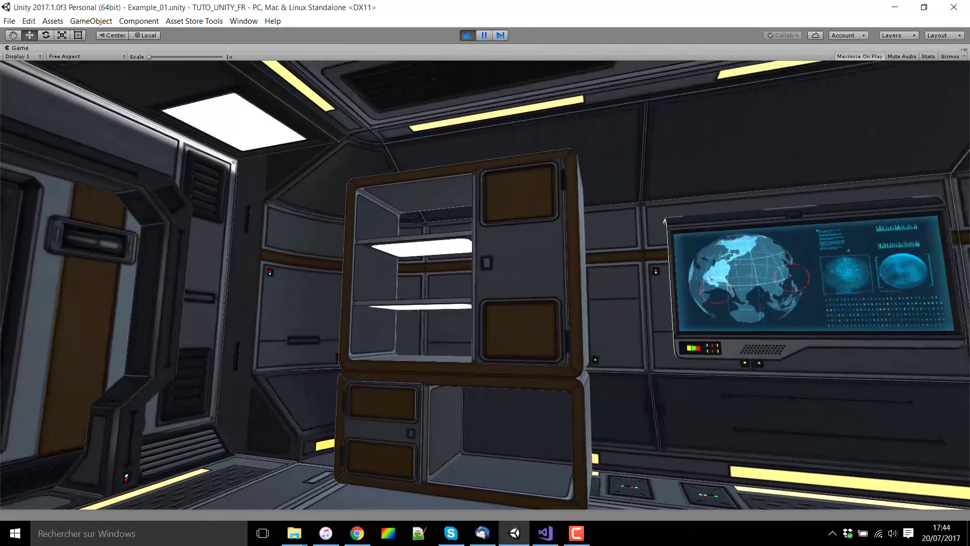
# Leave the bedroom, return through the corridors to the main room and climb the staircase to the upper level.
pyautogui.press('w')
pyautogui.press('w')
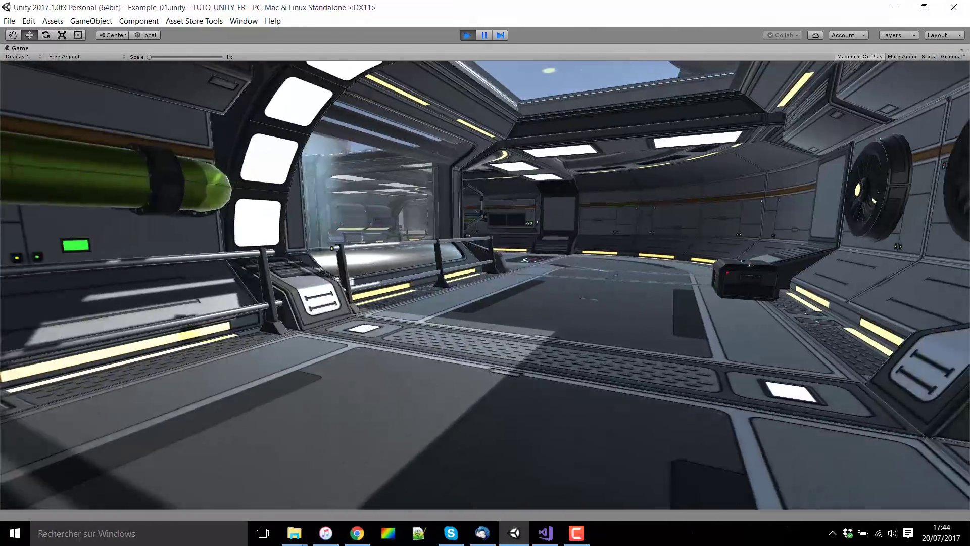
pyautogui.press('w')
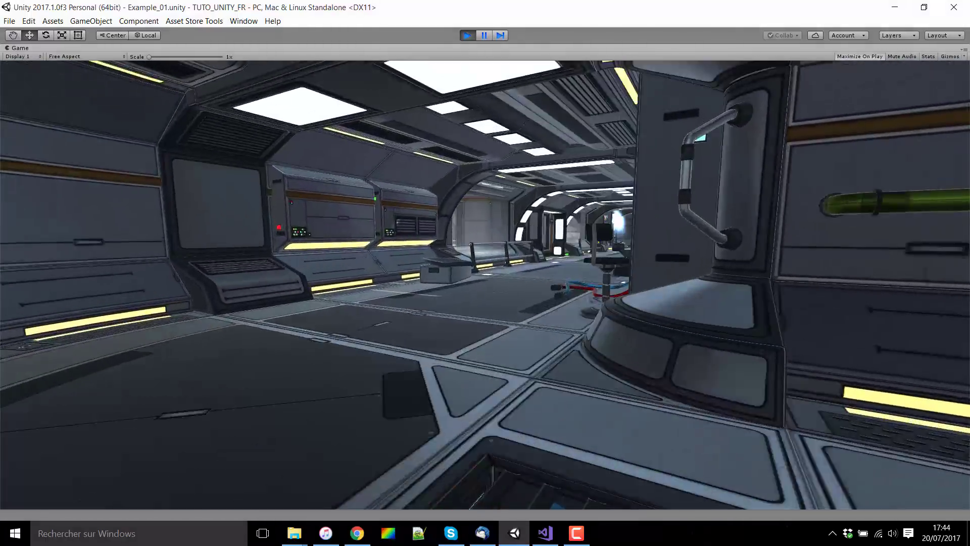
pyautogui.press('w')
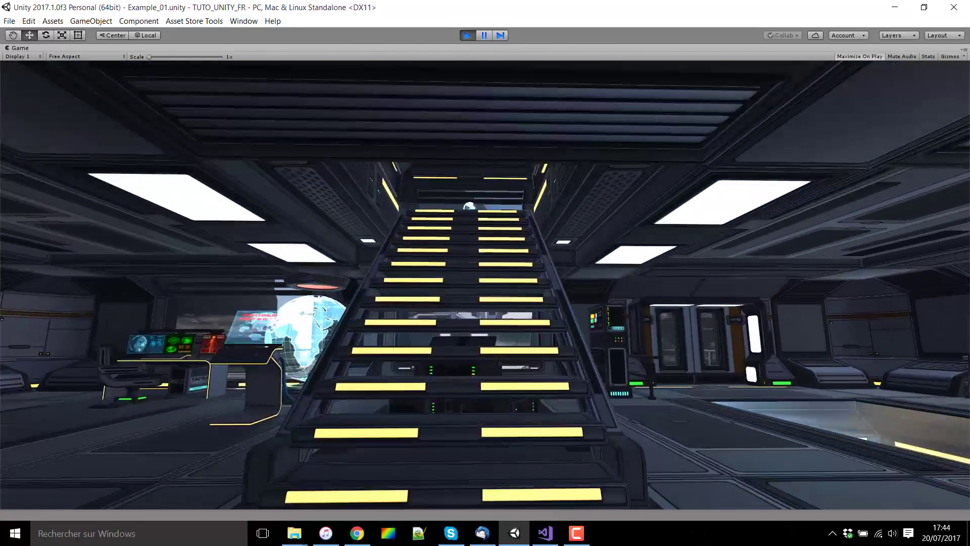
pyautogui.press('w')
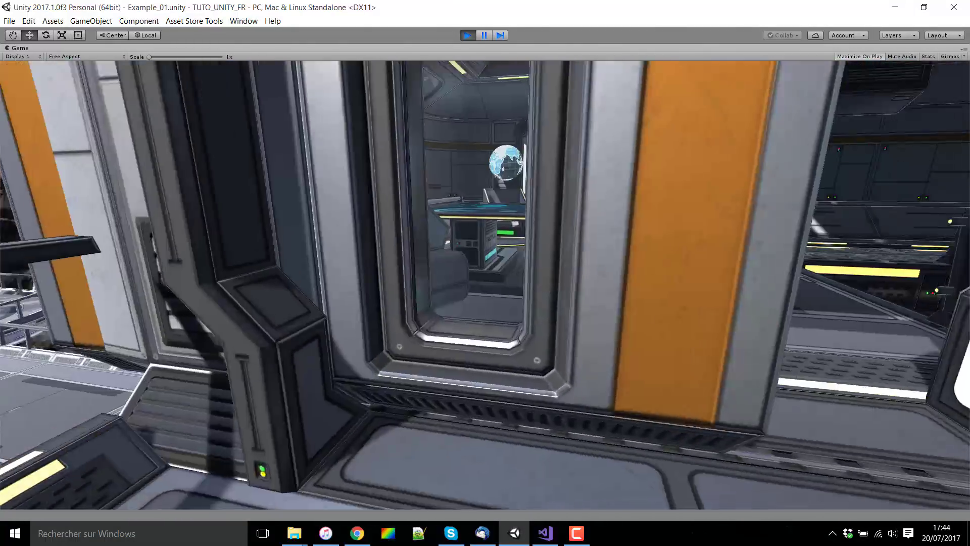
# Move back and forth at the exterior sliding doors to test their opening, and explore the outdoor terrace.
pyautogui.press('s')
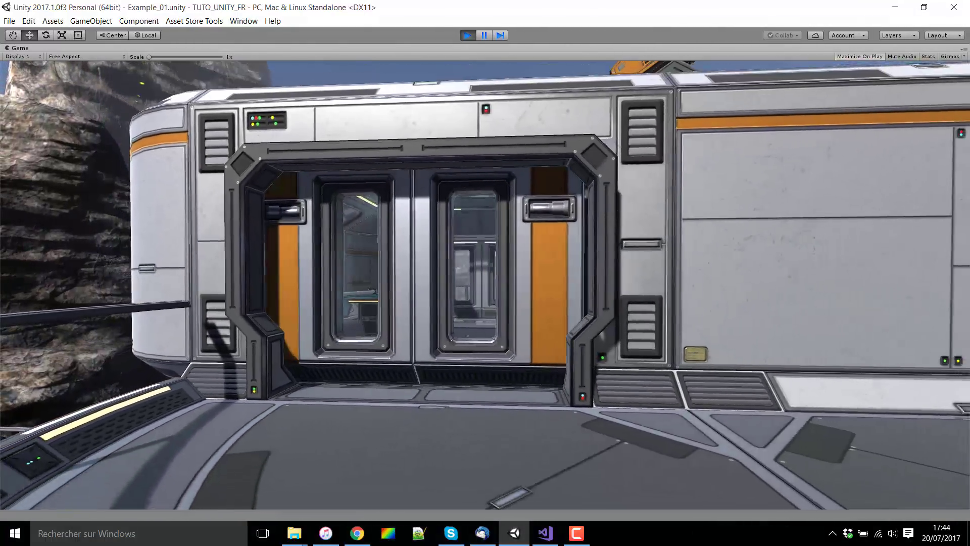
pyautogui.press('w')
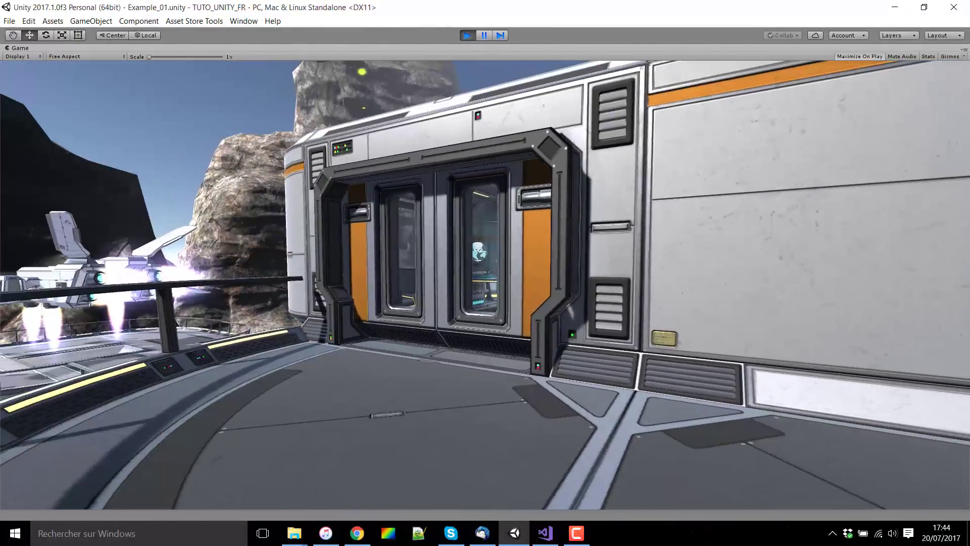
pyautogui.press('w')
pyautogui.press('s')
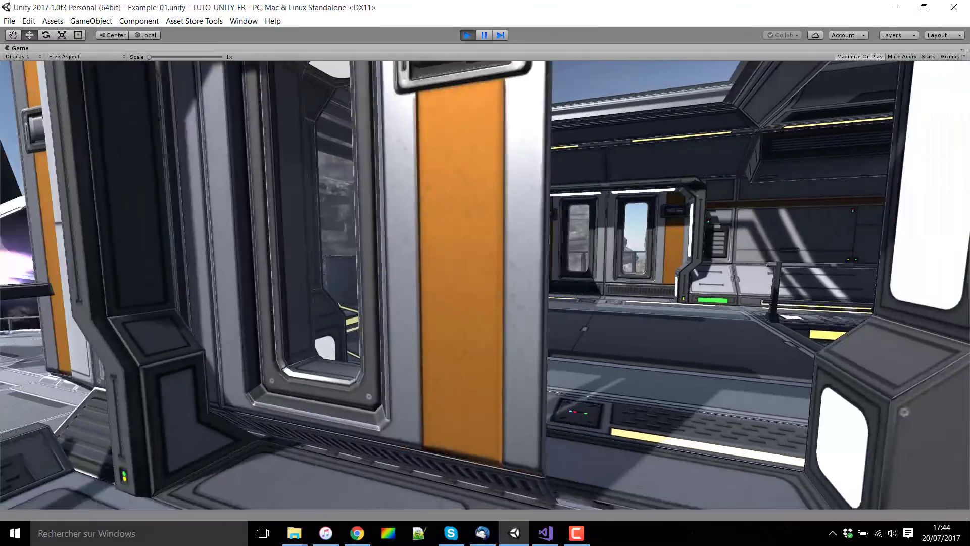
pyautogui.press('w')
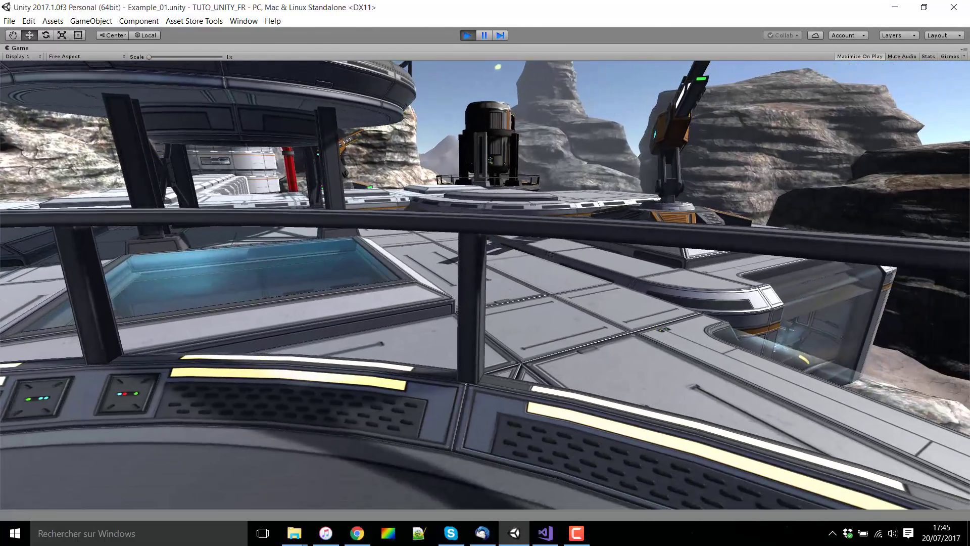
# Pause the running game and inspect the area around RigidBodyFPSController from outside in the Scene view.
pyautogui.press('Escape')
pyautogui.click(486, 38)
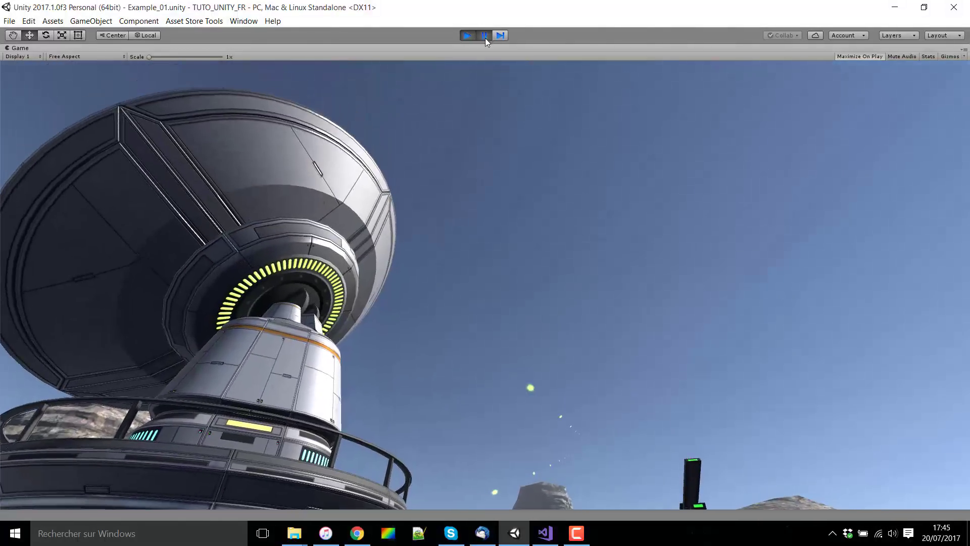
pyautogui.doubleClick(45, 46)
pyautogui.click(60, 51)
pyautogui.click(24, 48)
pyautogui.doubleClick(863, 82)
pyautogui.keyDown('alt'); pyautogui.moveTo(393, 232); pyautogui.dragTo(186, 326); pyautogui.keyUp('alt')
pyautogui.moveTo(186, 327); pyautogui.dragTo(230, 283, button='right')
pyautogui.keyDown('alt'); pyautogui.moveTo(230, 283); pyautogui.dragTo(218, 274); pyautogui.keyUp('alt')
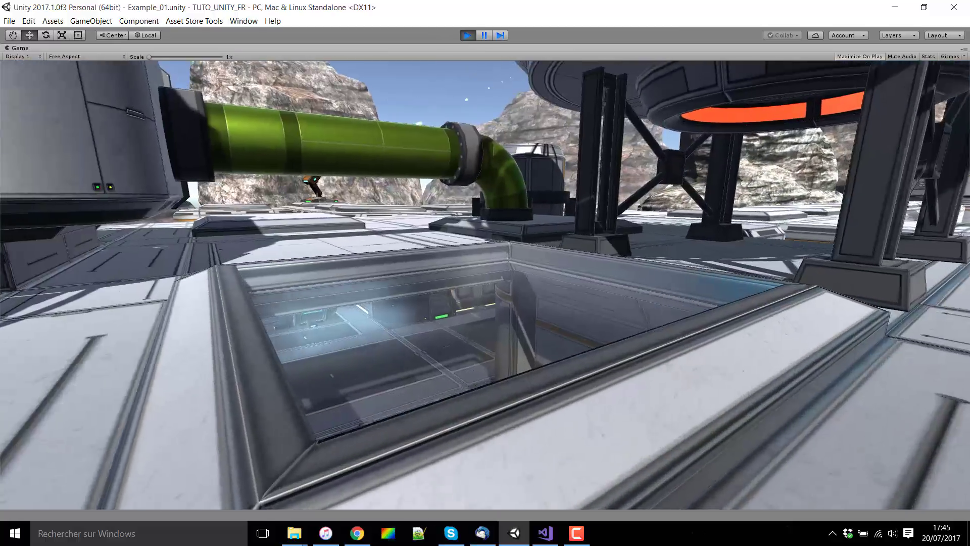
# Examine the skylight from the roof and from inside, then cross the interior and walk outside to the satellite dish.
pyautogui.press('w')
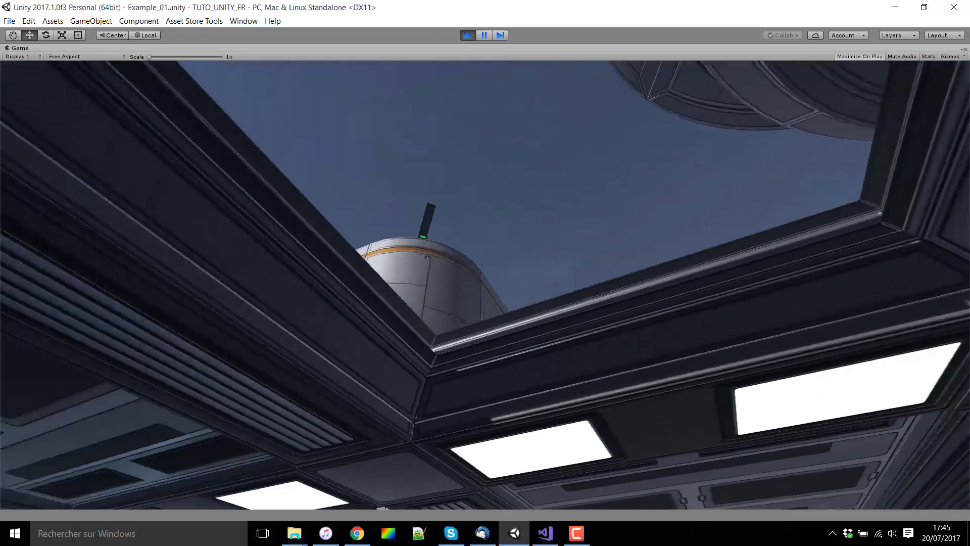
pyautogui.press('s')
pyautogui.press('w')
pyautogui.press('w')
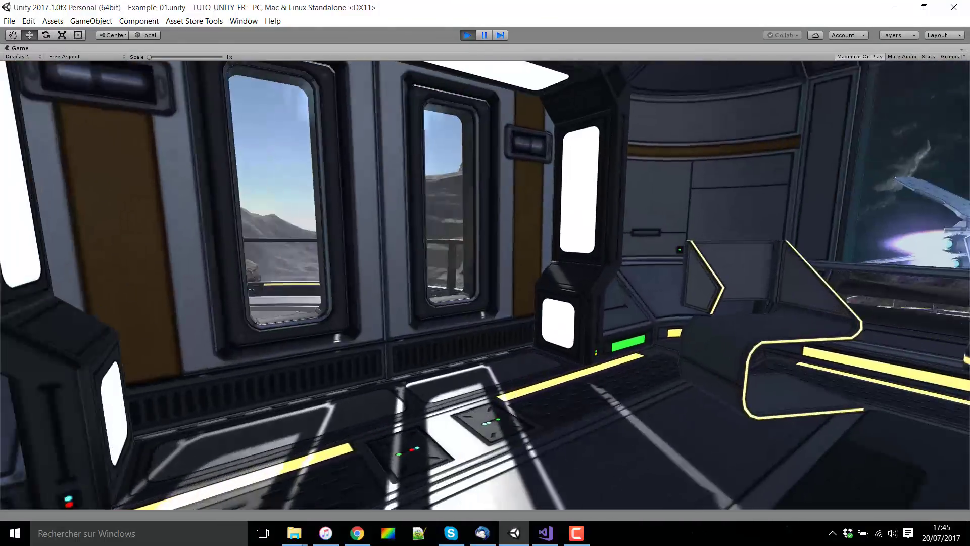
pyautogui.press('w')
pyautogui.press('w')
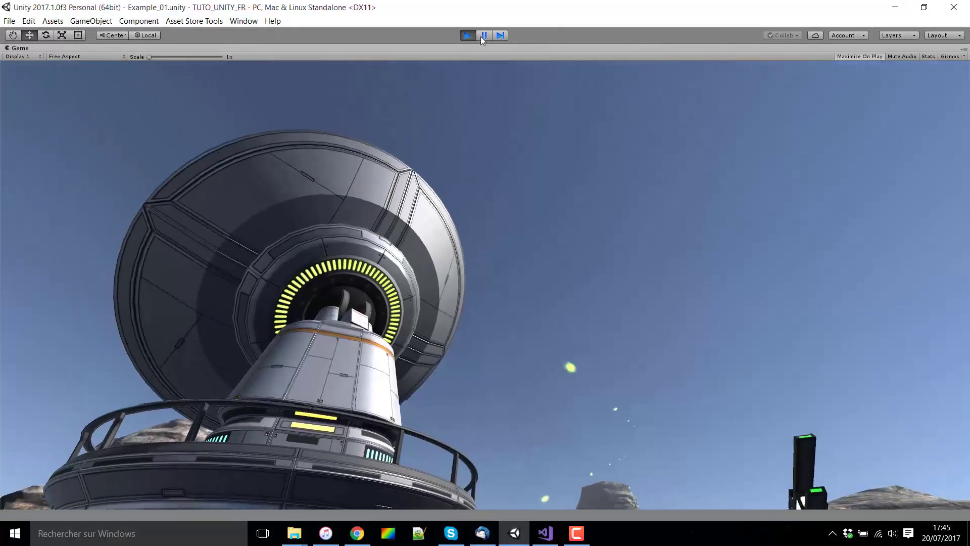
# Pause the game, move RigidBodyFPSController over the terrace railing onto the adjacent roof in the Scene view, and resume playing.
pyautogui.click(484, 35)
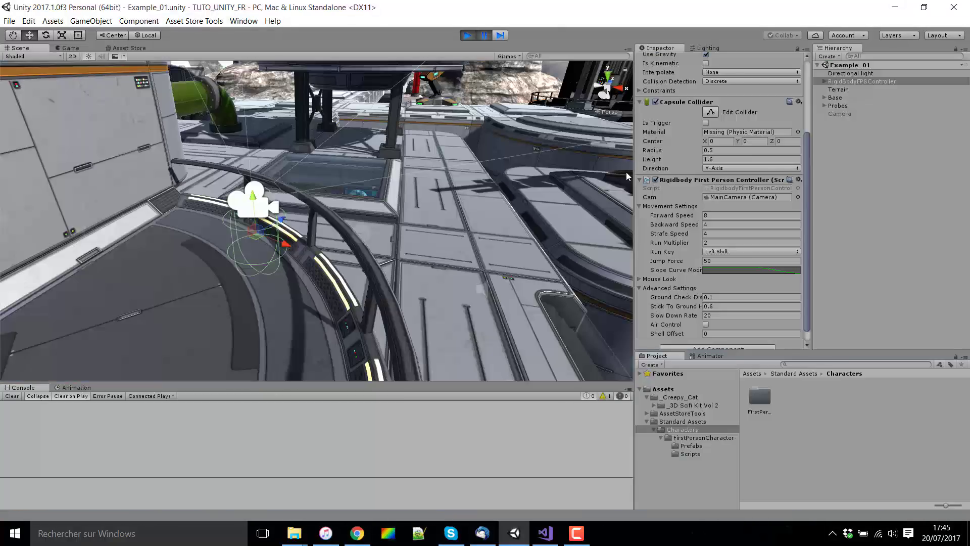
pyautogui.scroll(-2, 384, 204)
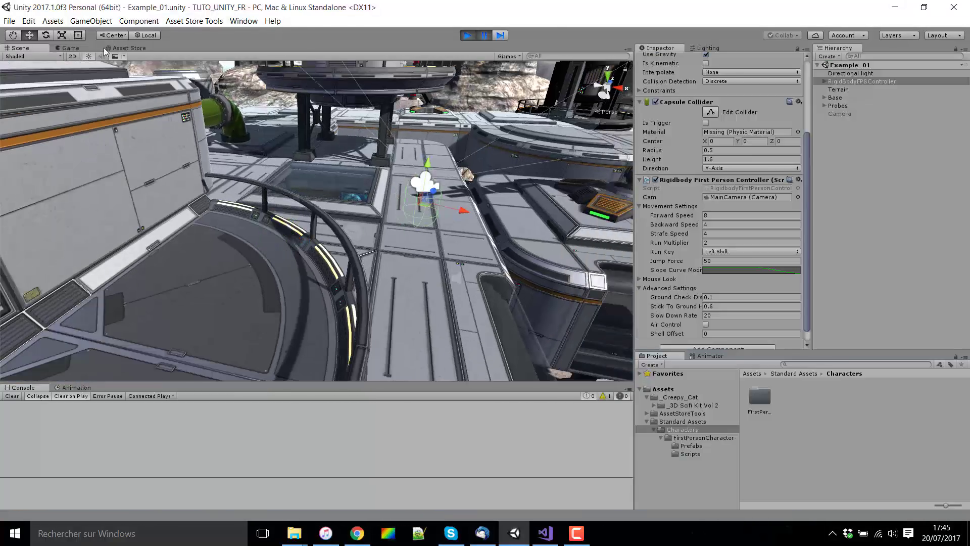
pyautogui.click(71, 47)
pyautogui.click(482, 36)
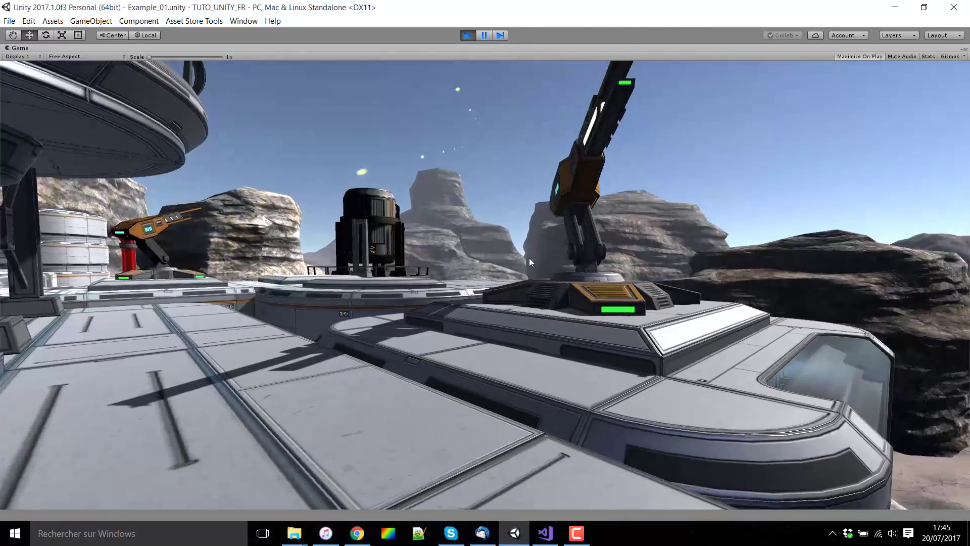
# Walk across the base's rooftops to examine the turrets, pipes, skylight and the railed terrace below.
pyautogui.press('w')
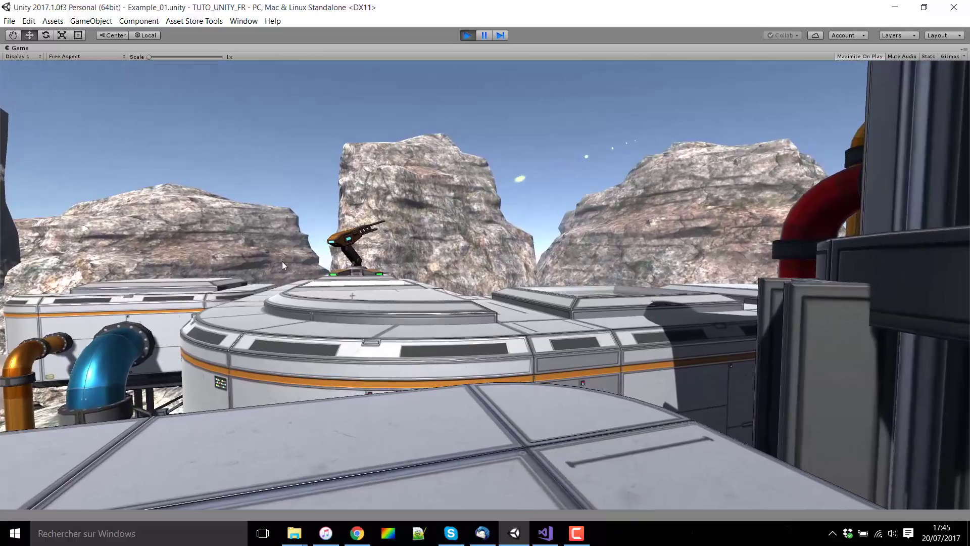
pyautogui.press('w')
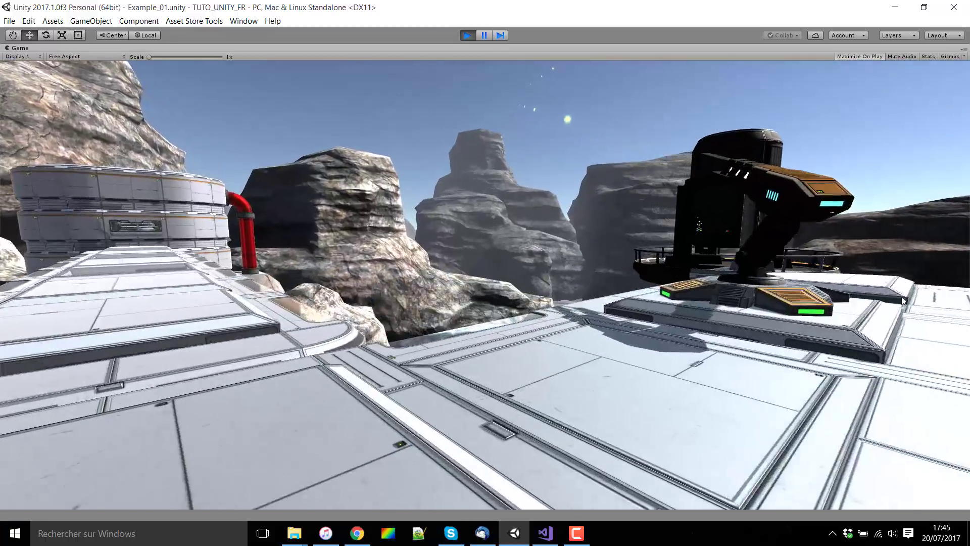
pyautogui.press('w')
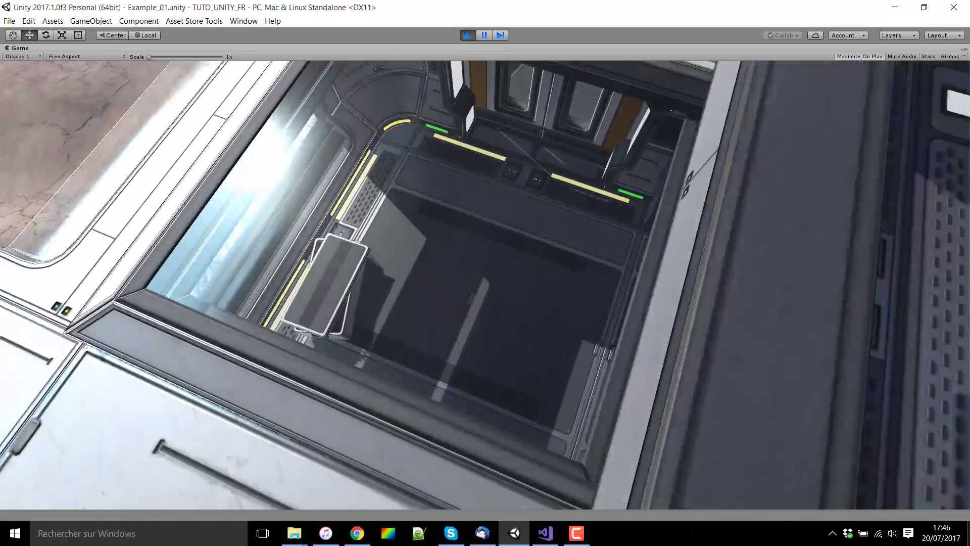
pyautogui.press('w')
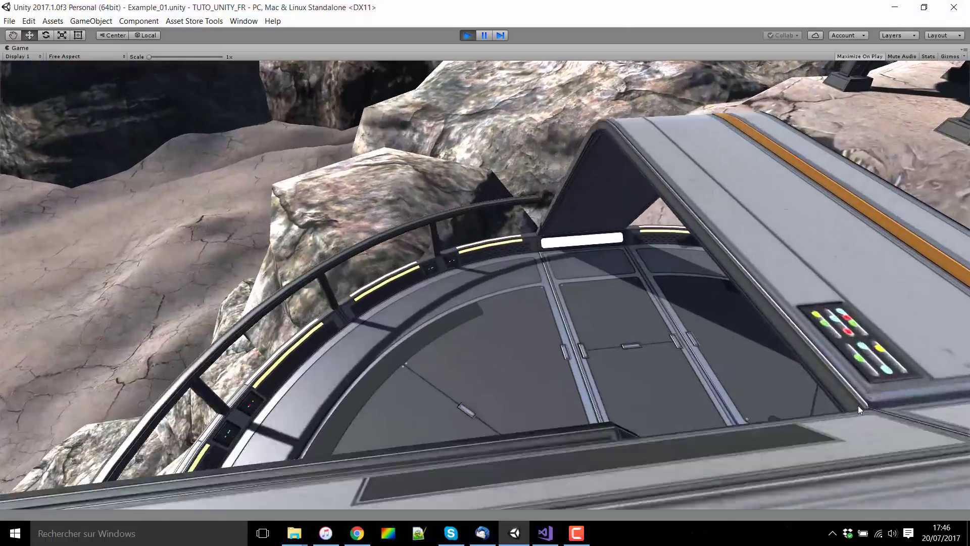
pyautogui.press('w')
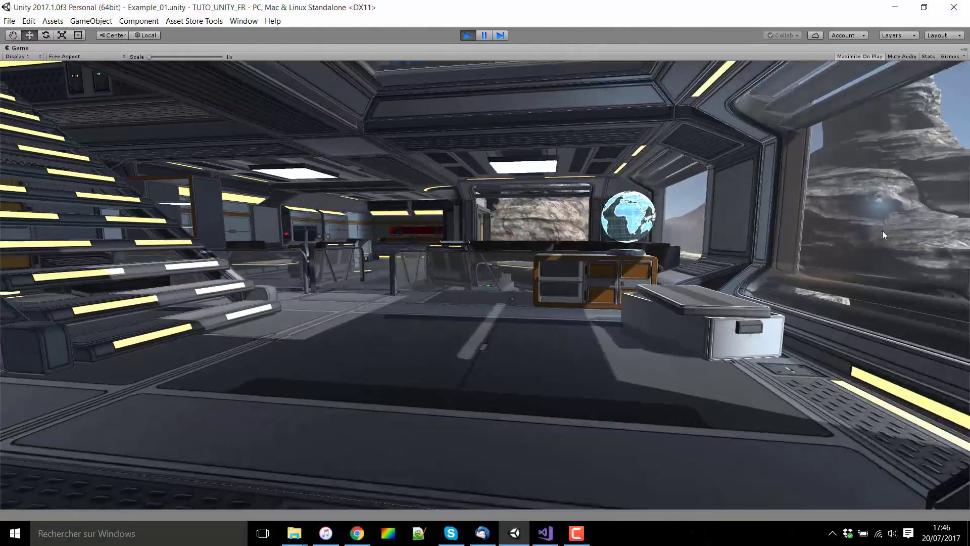
# Walk through the main interior again, viewing the lit staircase, computer desks and large windows.
pyautogui.press('w')
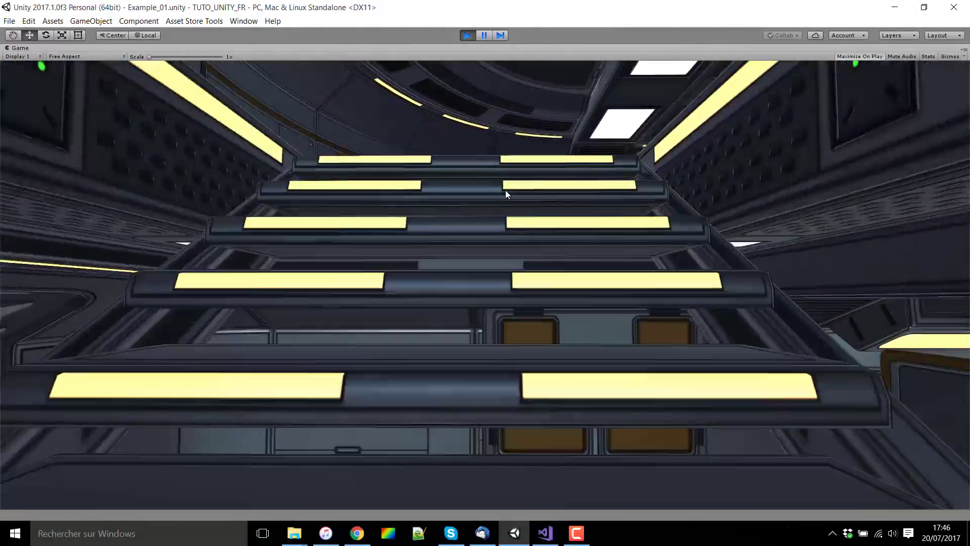
pyautogui.press('w')
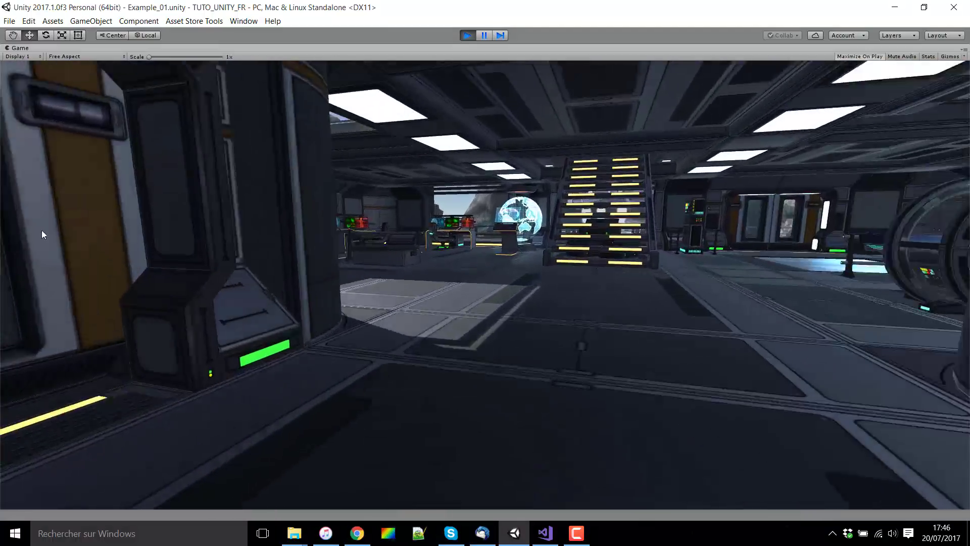
pyautogui.press('w')
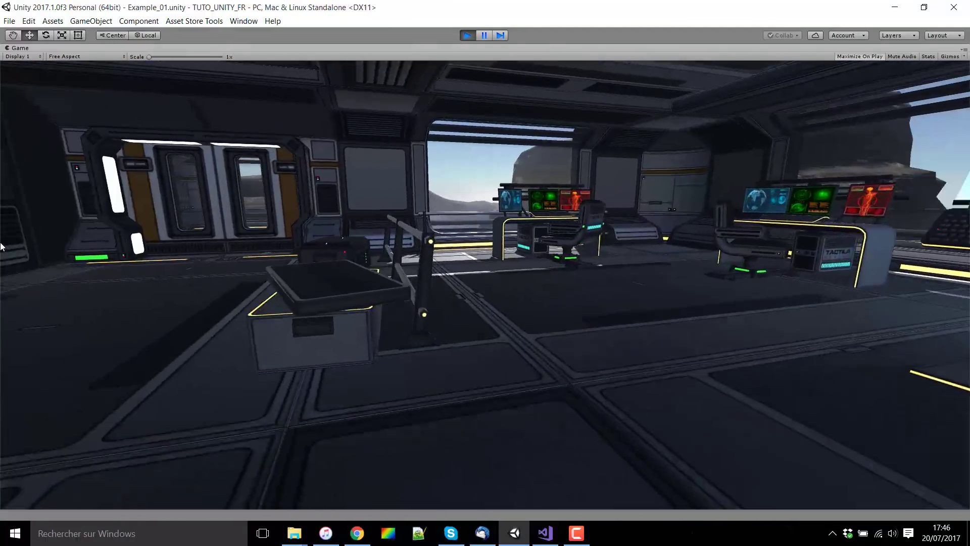
pyautogui.press('w')
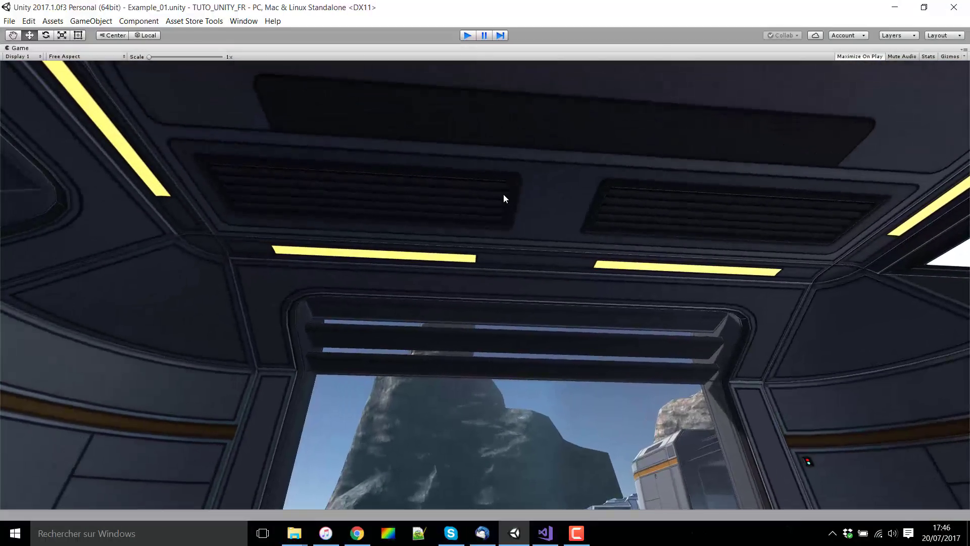
# Stop play mode and view the whole base from outside in the Scene view.
pyautogui.hotkey('ctrl', 'p')
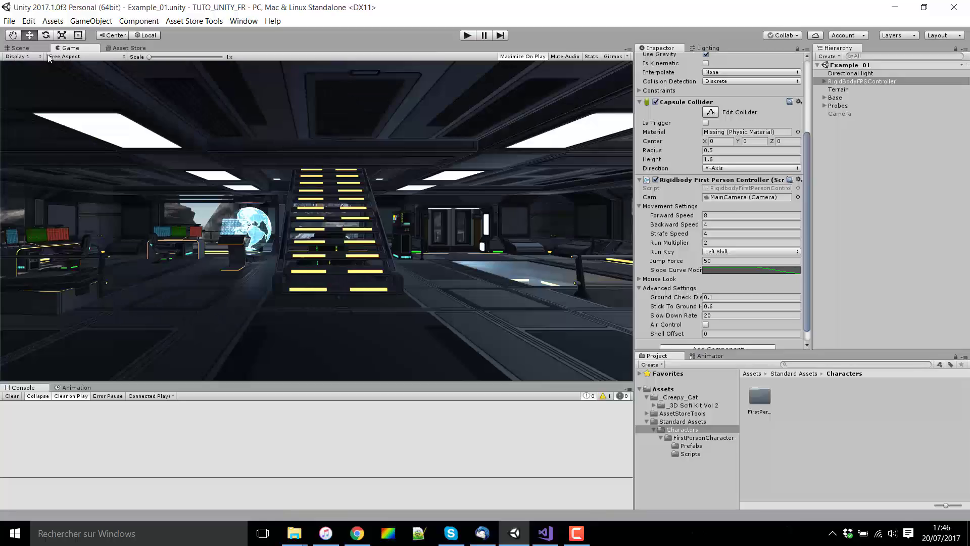
pyautogui.click(20, 47)
pyautogui.moveTo(222, 195); pyautogui.dragTo(187, 202, button='right')
pyautogui.press('s')
pyautogui.scroll(-20, 302, 203)
pyautogui.scroll(7, 412, 201)
pyautogui.scroll(-5, 412, 201)
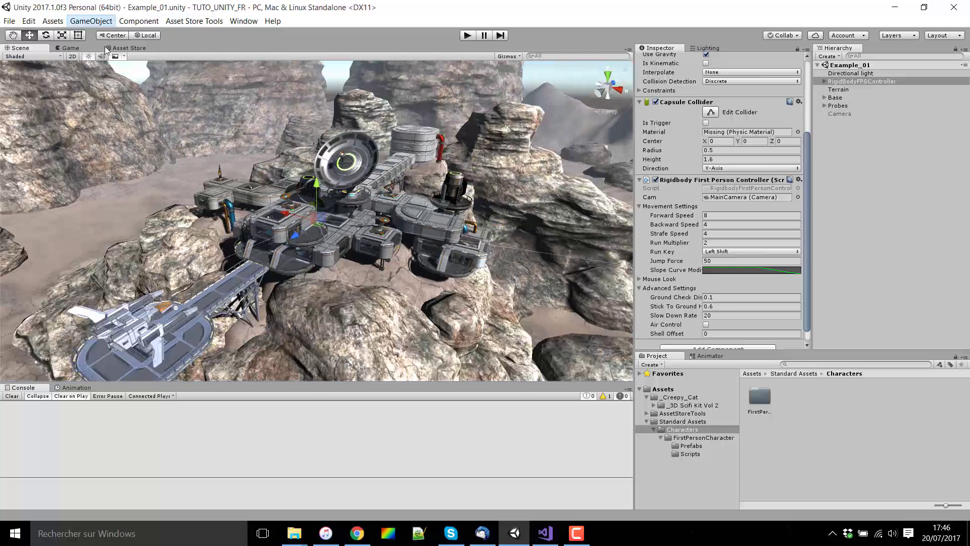
# Add a Plane object to the scene and set its scale to 20 on X, Y and Z.
pyautogui.click(91, 21)
pyautogui.moveTo(152, 58)
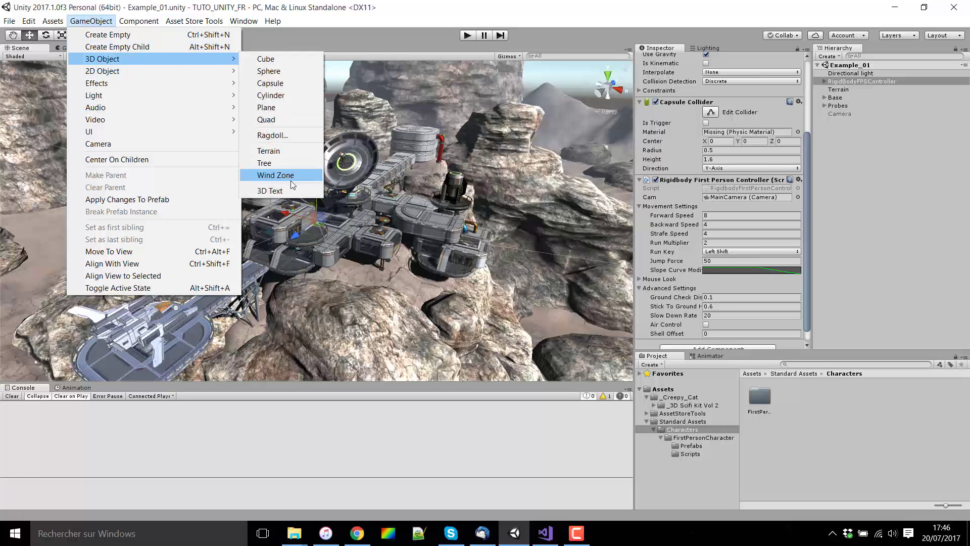
pyautogui.click(267, 107)
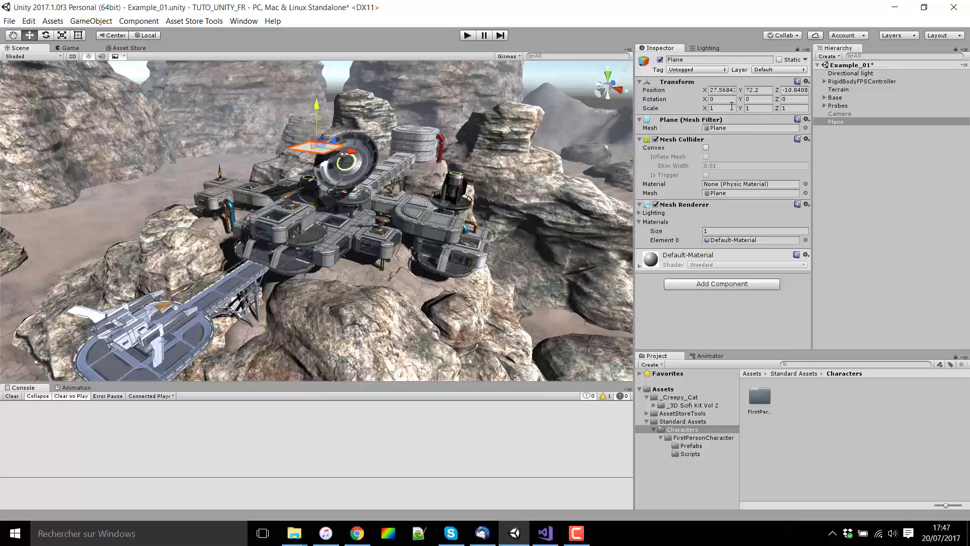
pyautogui.write('20')
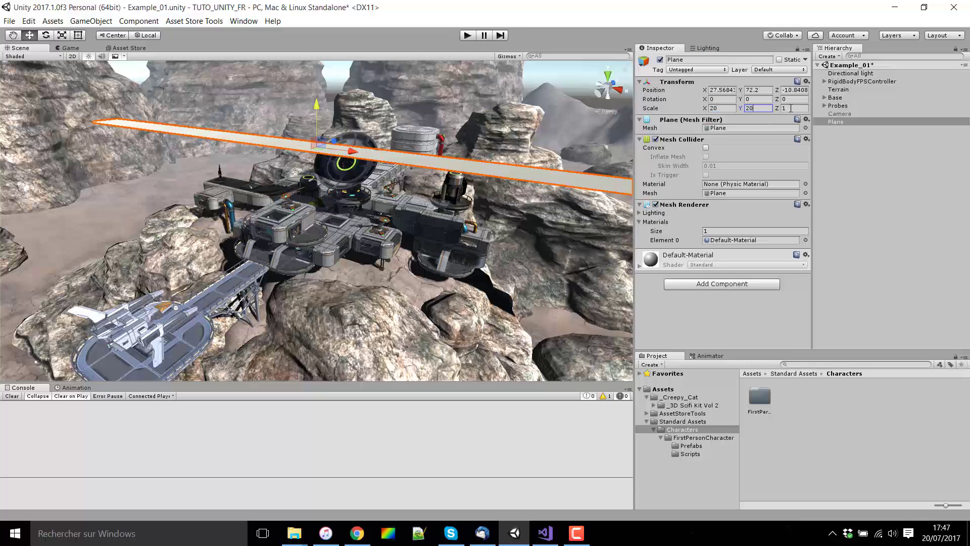
pyautogui.write('20')
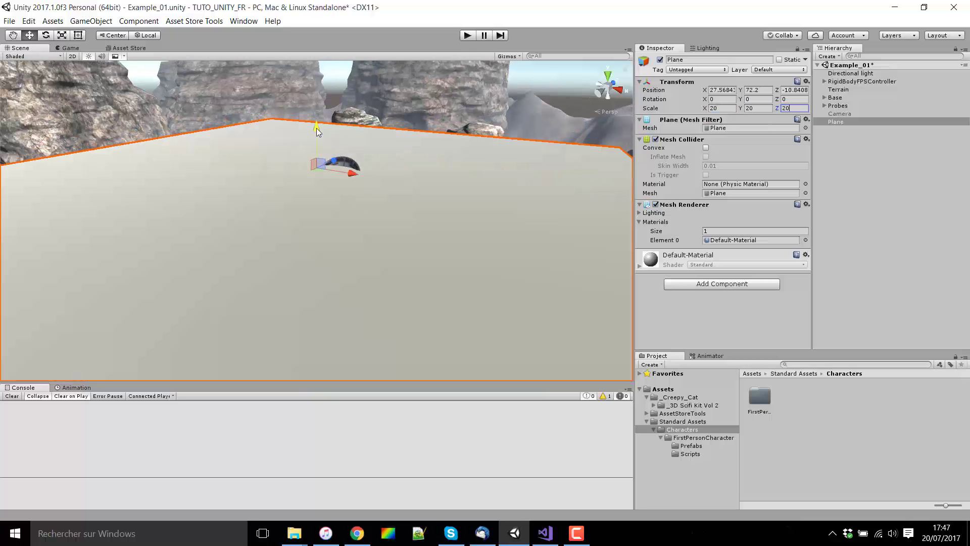
# Raise the plane above the base to a Y position of 81.5.
pyautogui.moveTo(316, 129); pyautogui.dragTo(349, 113)
pyautogui.moveTo(350, 114); pyautogui.dragTo(490, 143, button='right')
pyautogui.moveTo(428, 264); pyautogui.dragTo(431, 251, button='right')
pyautogui.keyDown('alt'); pyautogui.moveTo(432, 251); pyautogui.dragTo(678, 273); pyautogui.keyUp('alt')
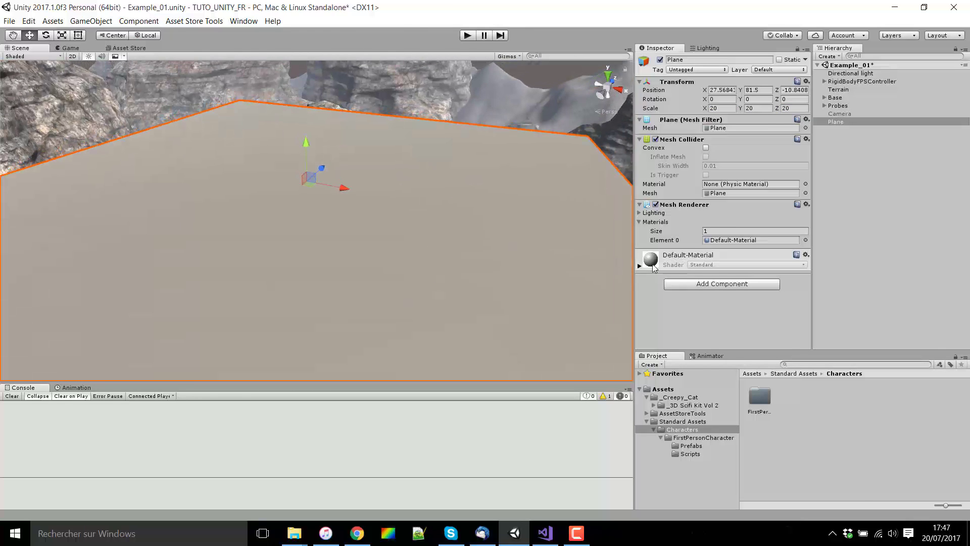
pyautogui.click(660, 264)
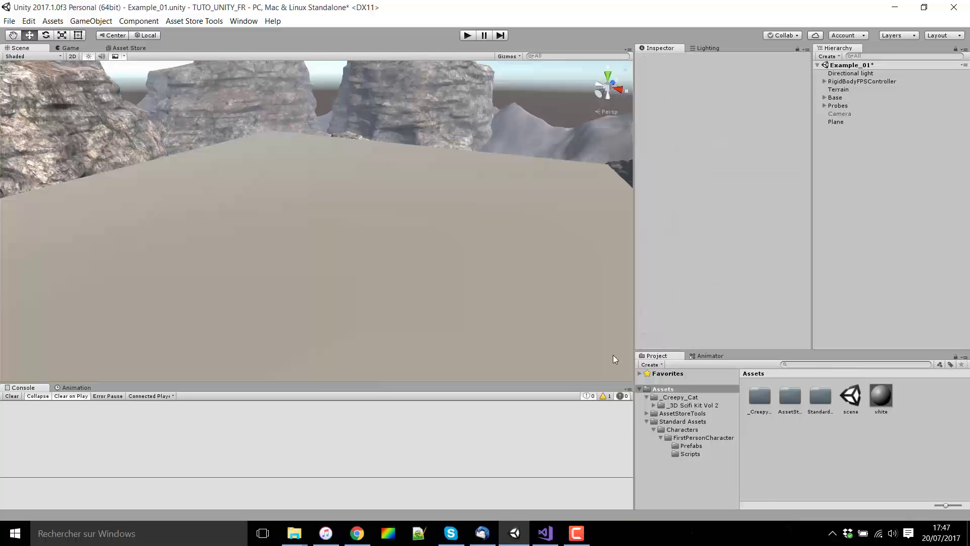
# Browse the Materials, Meshes and Prefabs folders of _3D Scifi Kit Vol 2 in the project assets.
pyautogui.keyDown('alt'); pyautogui.moveTo(508, 328); pyautogui.dragTo(484, 286); pyautogui.keyUp('alt')
pyautogui.scroll(3, 535, 336)
pyautogui.scroll(-1, 535, 356)
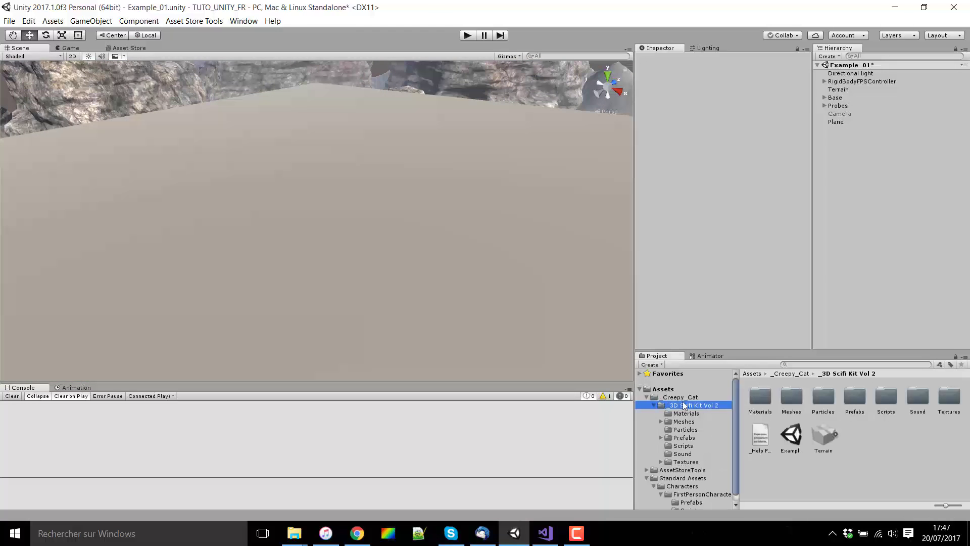
pyautogui.click(688, 414)
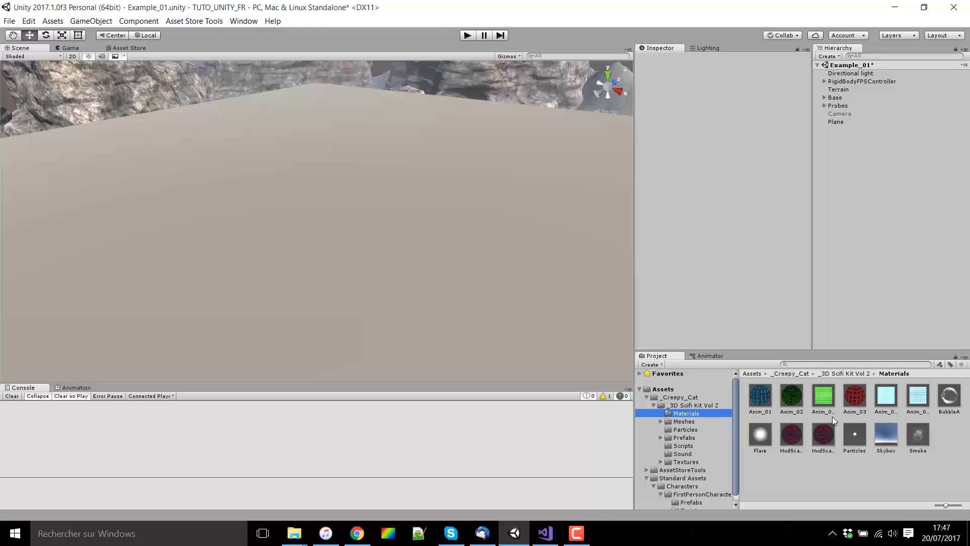
pyautogui.click(681, 421)
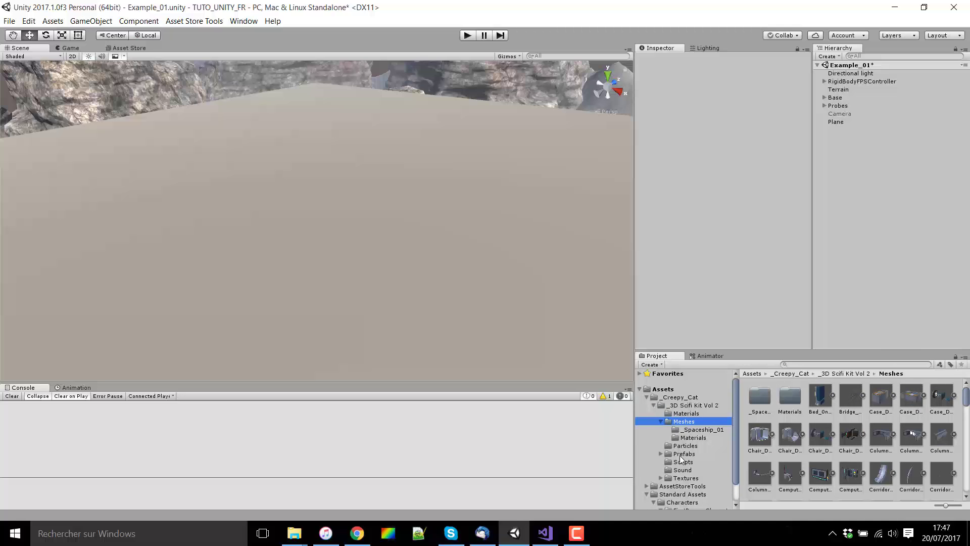
pyautogui.click(680, 454)
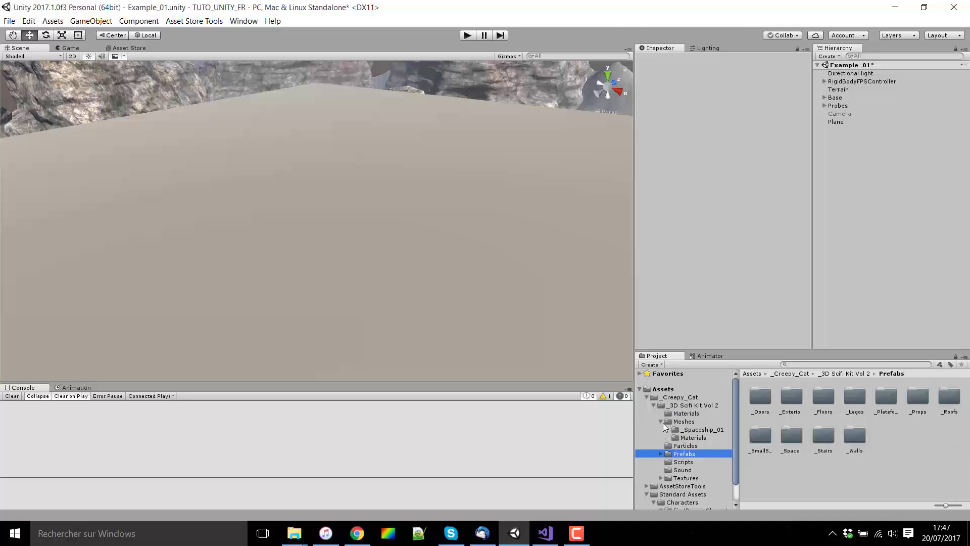
pyautogui.click(661, 421)
# Place the Bubbles prefab from the Particles folder on the plane, preview its effect, and delete it.
pyautogui.click(682, 428)
pyautogui.click(759, 399)
pyautogui.moveTo(432, 295); pyautogui.dragTo(365, 248)
pyautogui.scroll(2, 389, 228)
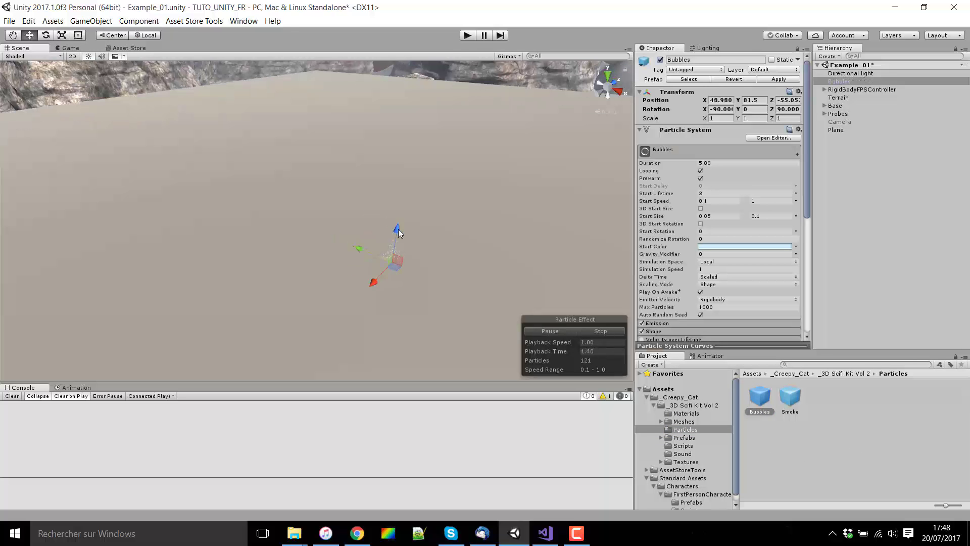
pyautogui.moveTo(398, 229); pyautogui.dragTo(414, 191, button='right')
pyautogui.scroll(-8, 415, 190)
pyautogui.moveTo(400, 186); pyautogui.dragTo(407, 200, button='middle')
pyautogui.press('Delete')
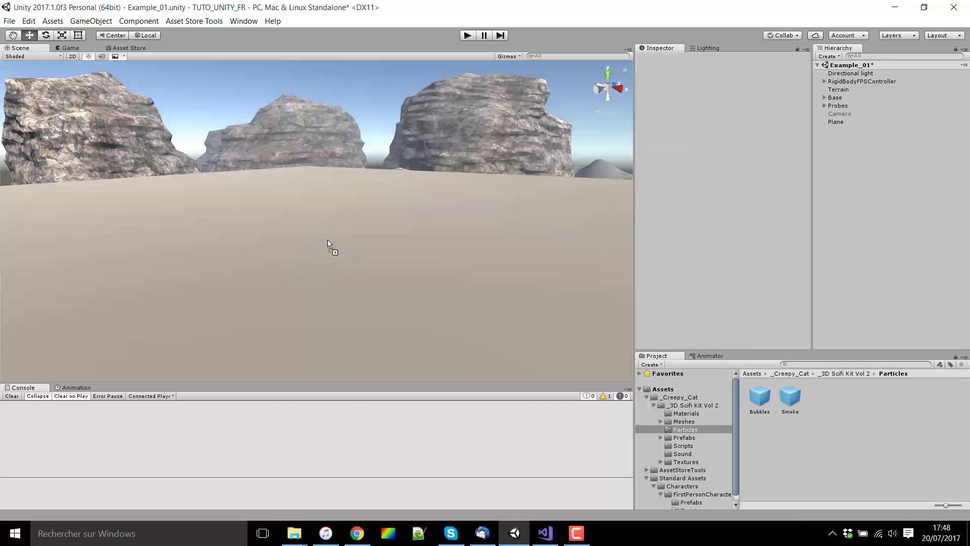
# Place the Smoke particle prefab above the plane, preview its effect, and delete it from the scene.
pyautogui.moveTo(329, 287); pyautogui.dragTo(330, 286)
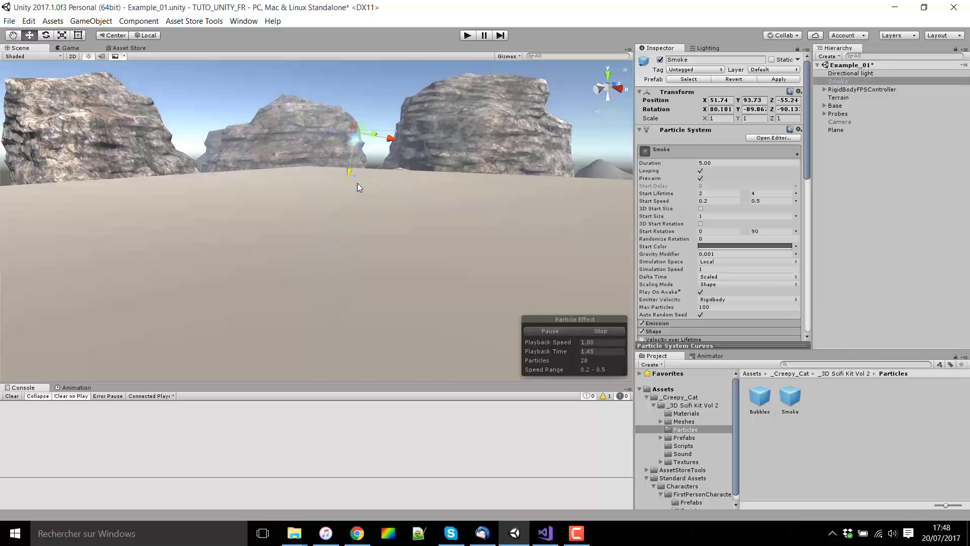
pyautogui.moveTo(413, 177); pyautogui.dragTo(383, 191, button='middle')
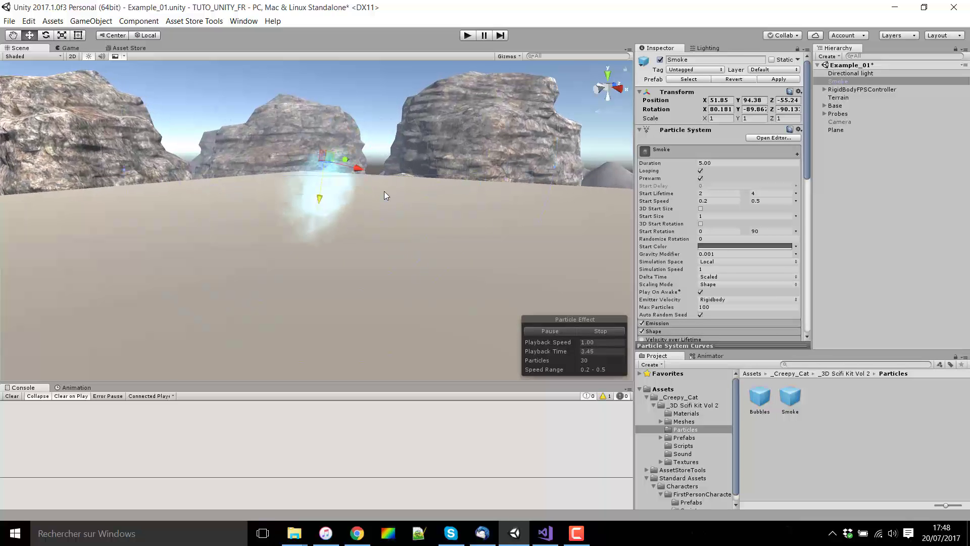
pyautogui.scroll(-5, 384, 187)
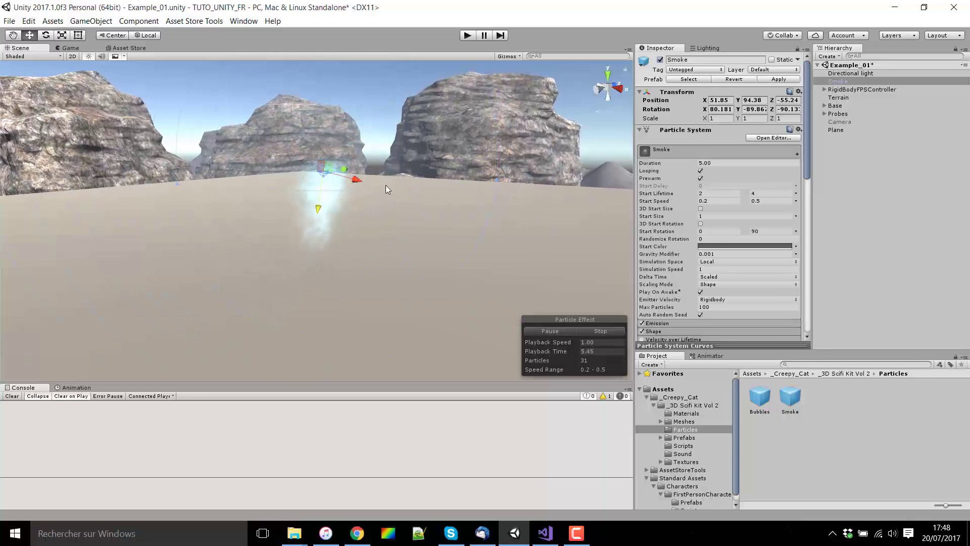
pyautogui.press('Delete')
pyautogui.keyDown('alt'); pyautogui.moveTo(387, 181); pyautogui.dragTo(388, 236); pyautogui.keyUp('alt')
# Expand the kit's Prefabs folder and open its _Floors subfolder.
pyautogui.click(683, 438)
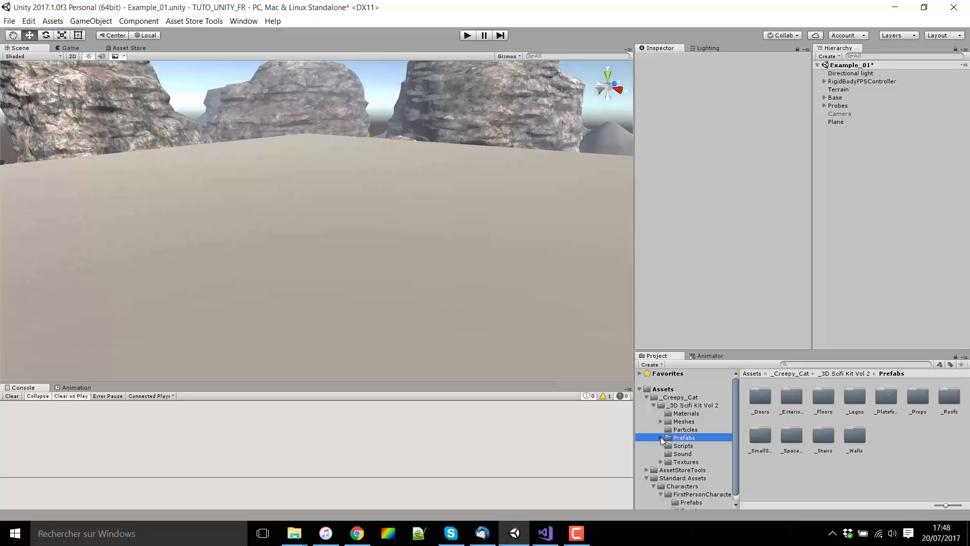
pyautogui.click(661, 436)
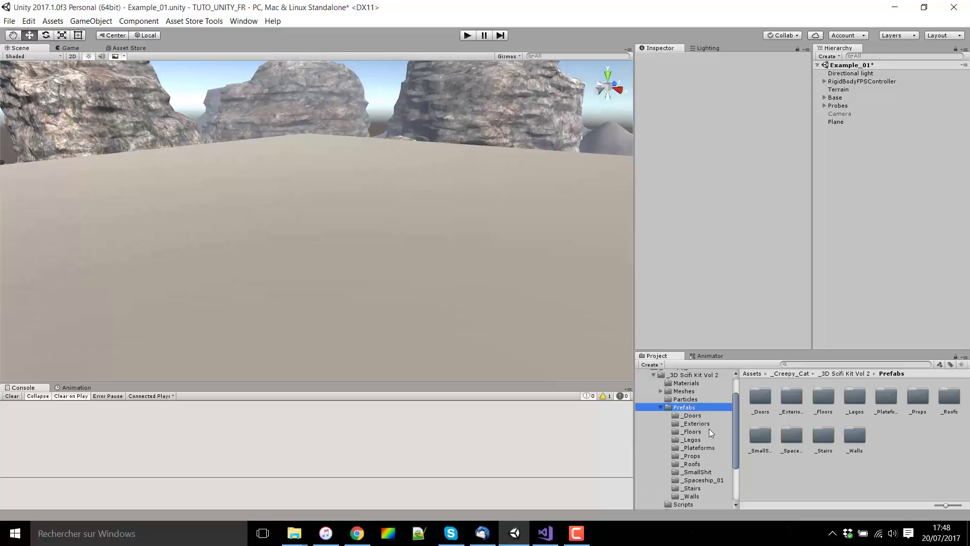
pyautogui.scroll(-3, 701, 428)
pyautogui.click(695, 402)
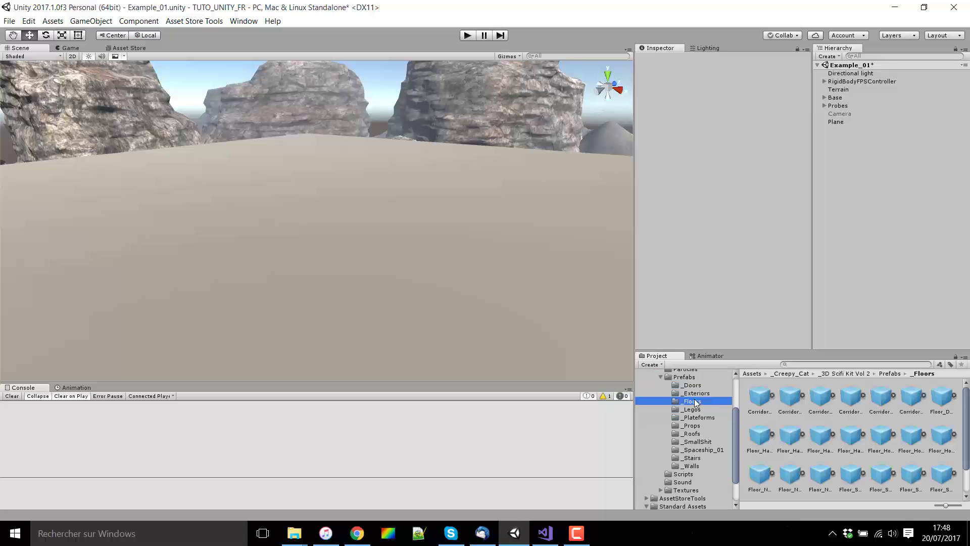
# Place the Corridor_Coin_Big_Bottom_01 floor prefab above the plane, inspect it from several sides, and delete it from the scene.
pyautogui.moveTo(774, 399); pyautogui.dragTo(348, 190)
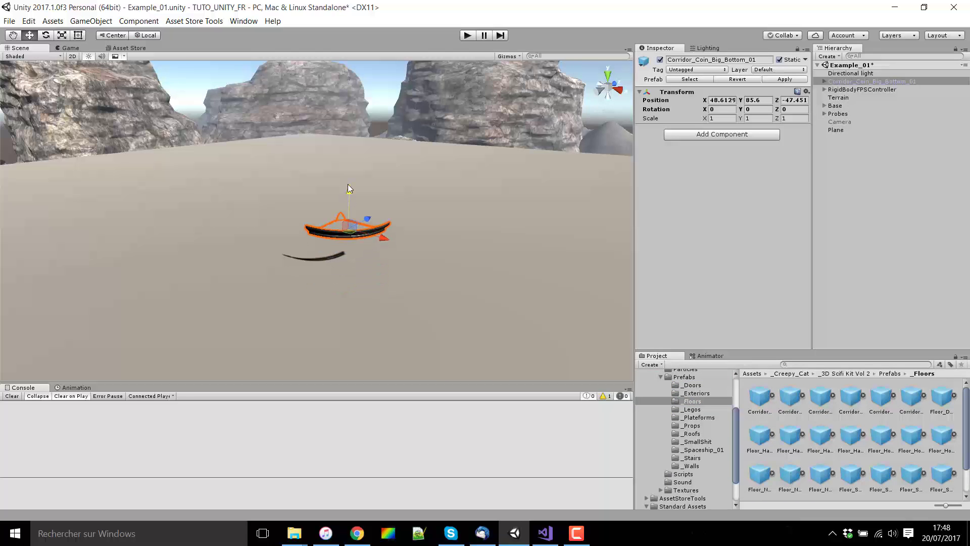
pyautogui.press('f')
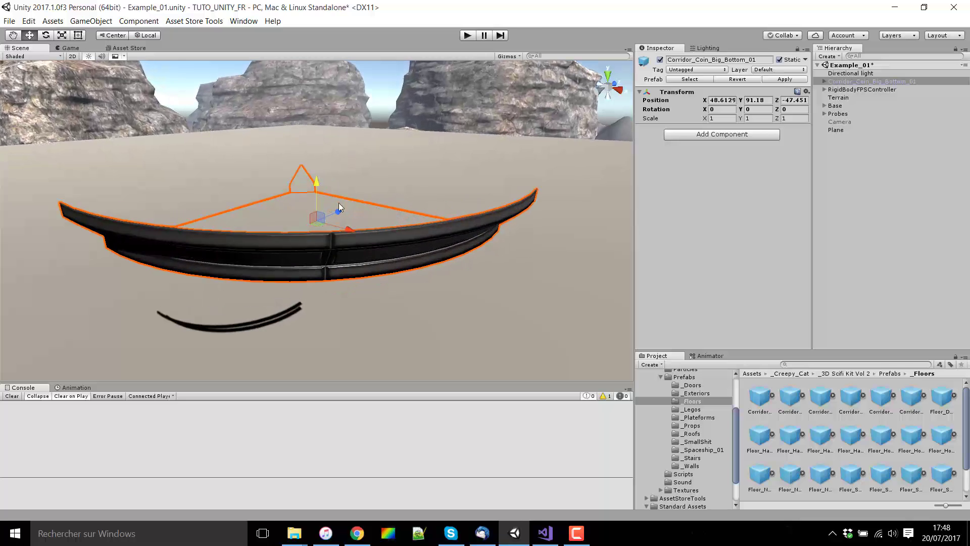
pyautogui.moveTo(289, 240); pyautogui.dragTo(701, 292, button='right')
pyautogui.scroll(-10, 342, 264)
pyautogui.moveTo(356, 232); pyautogui.dragTo(399, 155, button='middle')
pyautogui.moveTo(399, 228); pyautogui.dragTo(410, 181, button='right')
pyautogui.scroll(2, 412, 210)
pyautogui.moveTo(439, 244); pyautogui.dragTo(450, 215, button='right')
pyautogui.scroll(-3, 452, 227)
pyautogui.moveTo(454, 232); pyautogui.dragTo(444, 209, button='middle')
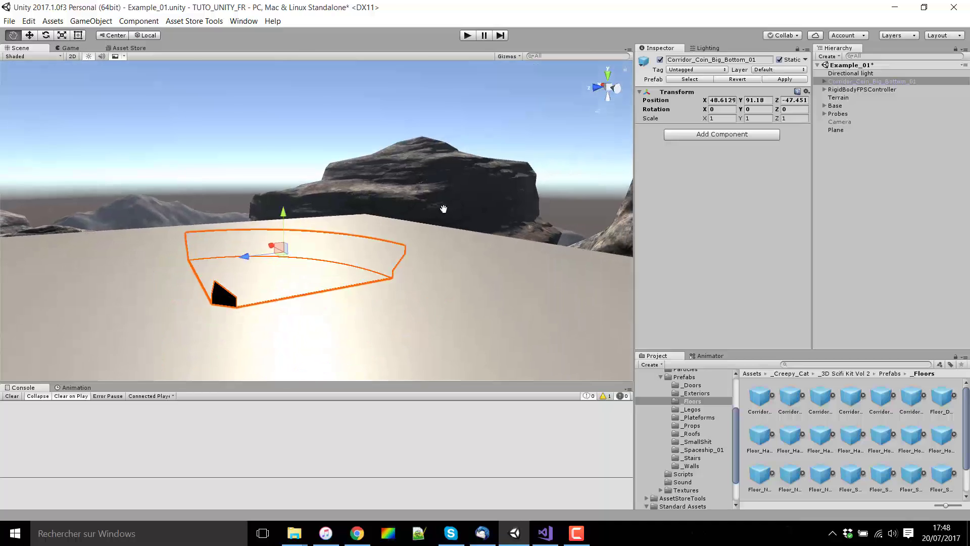
pyautogui.moveTo(444, 208); pyautogui.dragTo(481, 184, button='right')
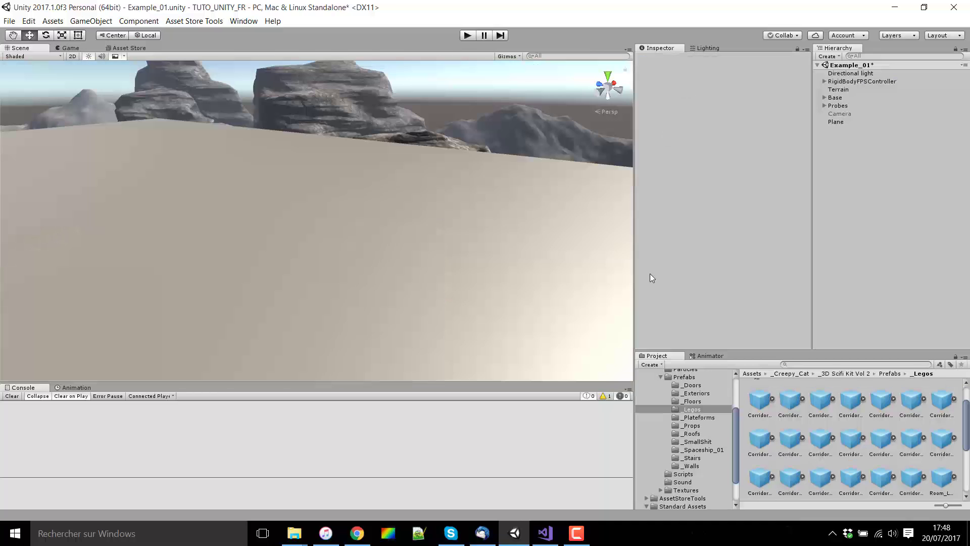
# Browse the _Exteriors and _Floors prefab folders, ending in the _Legos folder.
pyautogui.click(697, 393)
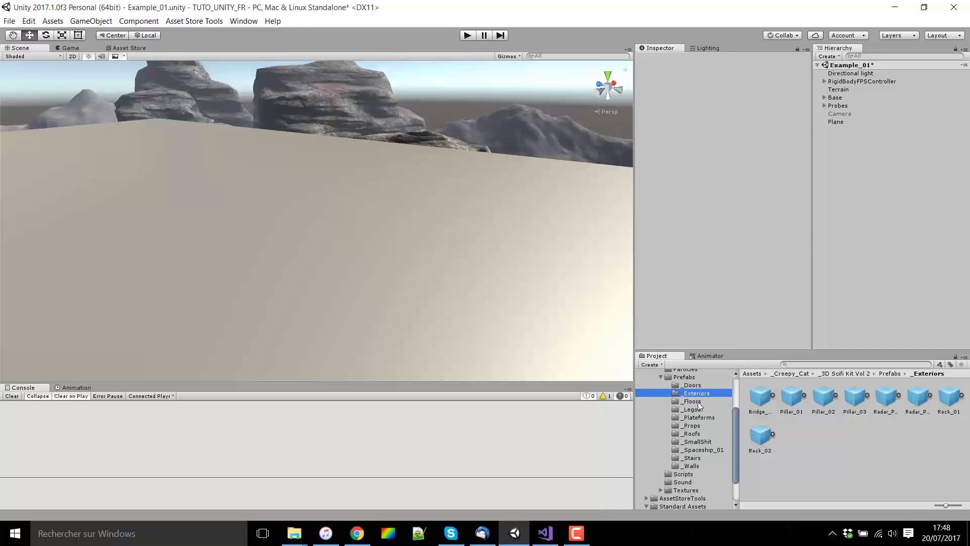
pyautogui.click(696, 402)
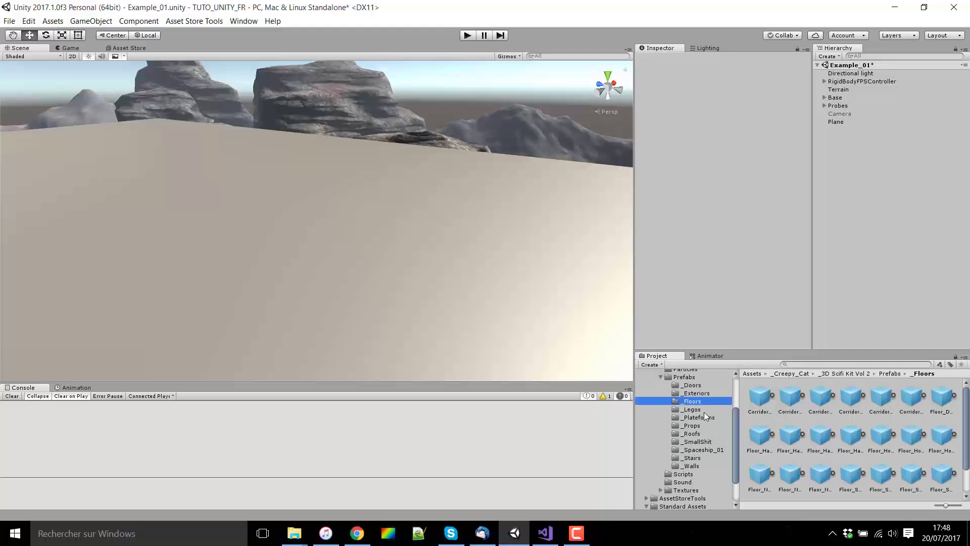
pyautogui.click(702, 410)
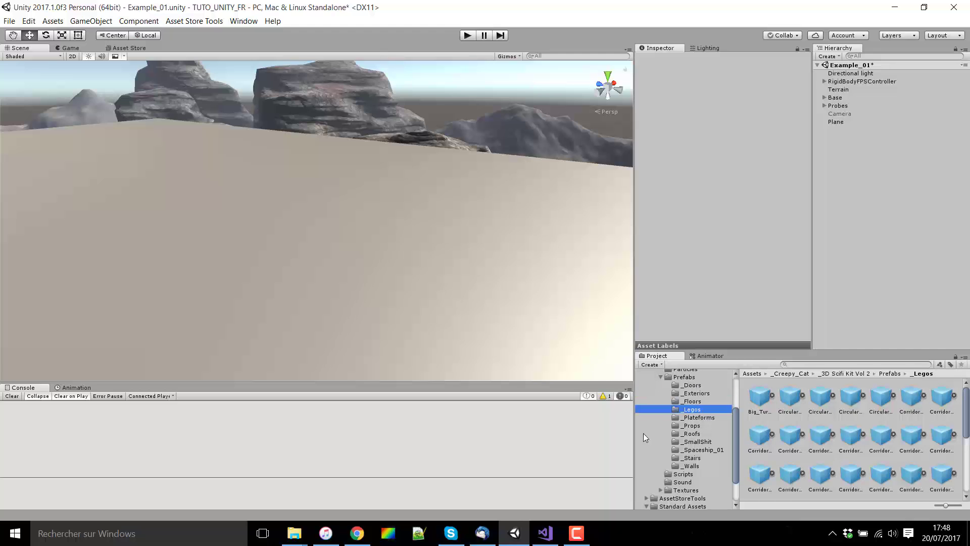
# Place the Big_Turn_01 corridor prefab on the plane and raise it to about Y 83.66.
pyautogui.moveTo(479, 312); pyautogui.dragTo(494, 287, button='right')
pyautogui.moveTo(706, 395); pyautogui.dragTo(301, 260)
pyautogui.press('f')
pyautogui.moveTo(223, 234); pyautogui.dragTo(342, 265, button='right')
pyautogui.scroll(-8, 354, 229)
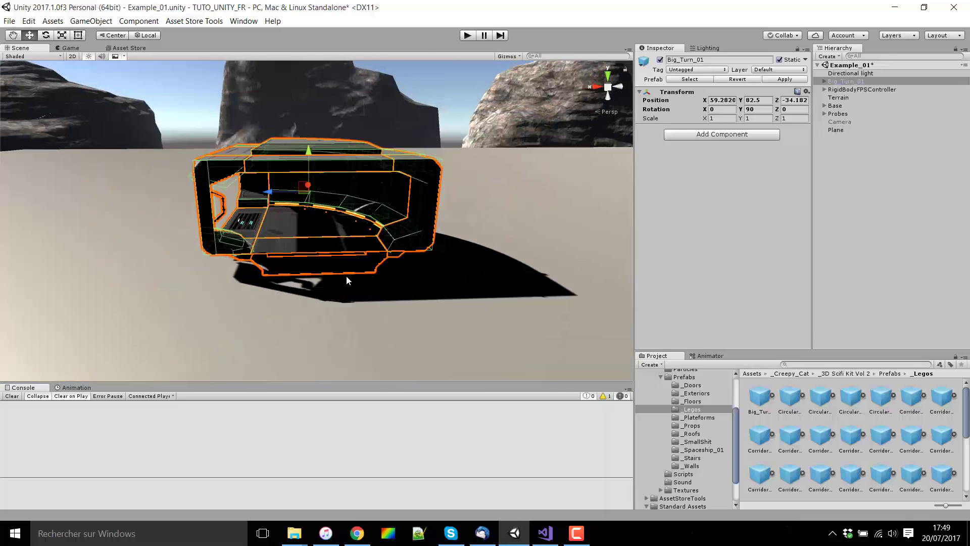
pyautogui.scroll(-3, 287, 189)
pyautogui.moveTo(311, 160); pyautogui.dragTo(311, 143)
pyautogui.scroll(2, 341, 173)
# Move the RigidBodyFPSController above the plane, to about X 26.38, Y 104.93, Z -6.22.
pyautogui.click(830, 98)
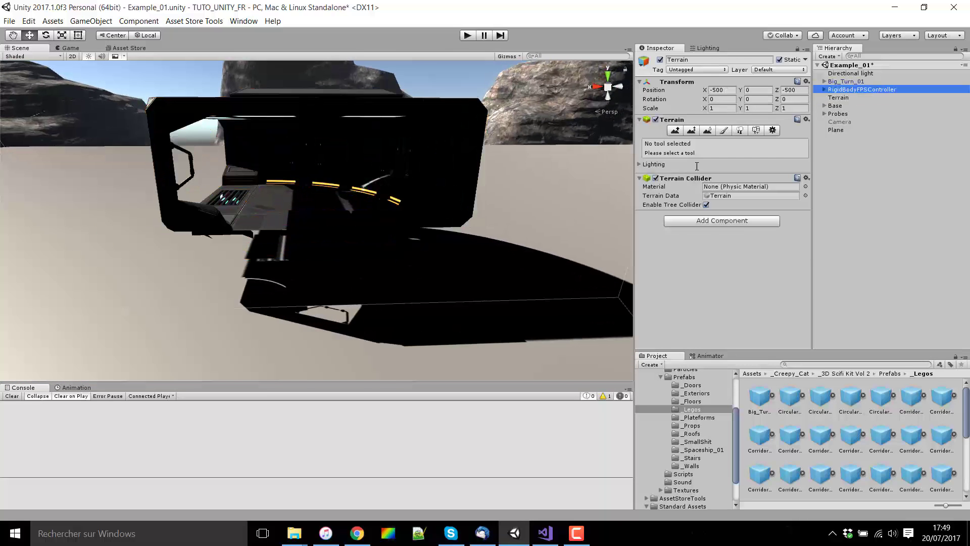
pyautogui.scroll(-5, 471, 224)
pyautogui.moveTo(380, 243); pyautogui.dragTo(331, 304, button='right')
pyautogui.scroll(-4, 332, 304)
pyautogui.moveTo(343, 265); pyautogui.dragTo(382, 298, button='right')
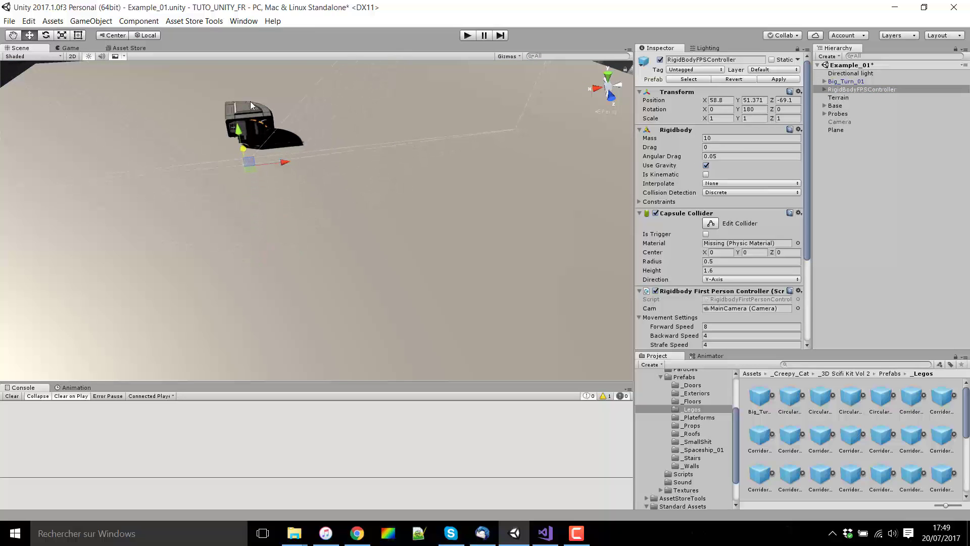
pyautogui.moveTo(352, 145); pyautogui.dragTo(257, 171, button='right')
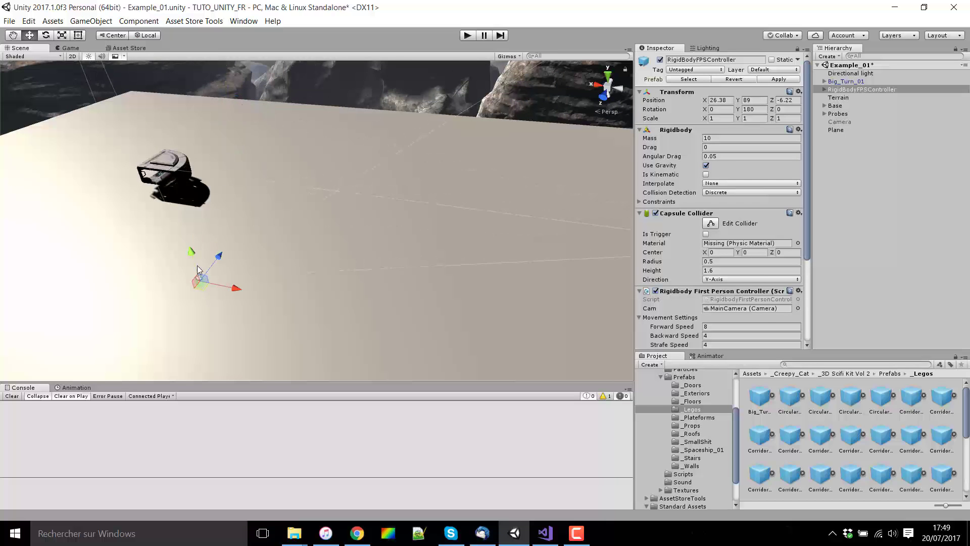
pyautogui.moveTo(177, 165); pyautogui.dragTo(172, 145)
pyautogui.press('f')
pyautogui.scroll(-8, 220, 240)
pyautogui.keyDown('alt'); pyautogui.moveTo(235, 248); pyautogui.dragTo(323, 202); pyautogui.keyUp('alt')
pyautogui.moveTo(393, 171); pyautogui.dragTo(521, 124, button='middle')
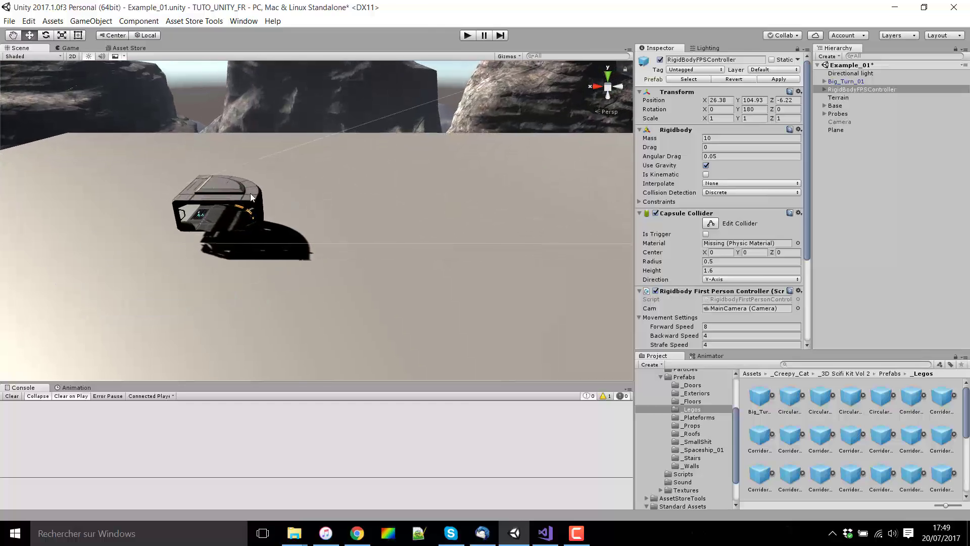
# Select the Big_Turn_01 corridor piece and examine its interior and exterior up close.
pyautogui.keyDown('alt'); pyautogui.moveTo(335, 198); pyautogui.dragTo(278, 202); pyautogui.keyUp('alt')
pyautogui.click(278, 203)
pyautogui.scroll(15, 238, 258)
pyautogui.moveTo(278, 202); pyautogui.dragTo(444, 238, button='right')
pyautogui.scroll(-8, 444, 244)
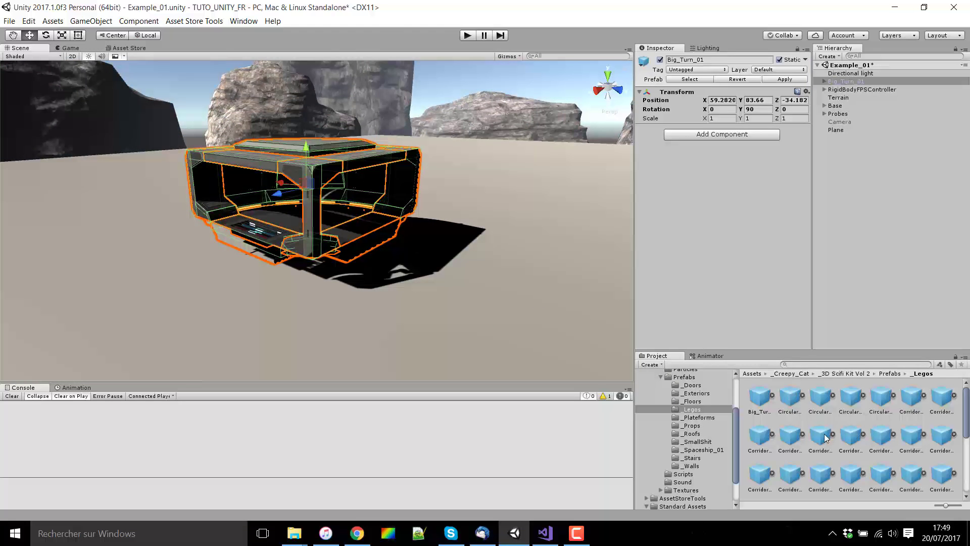
# Place the Corridor_Cross_2_Doors_01 prefab on the plane beside Big_Turn_01 and inspect it inside and out.
pyautogui.moveTo(907, 399); pyautogui.dragTo(147, 303)
pyautogui.moveTo(146, 283); pyautogui.dragTo(55, 223, button='right')
pyautogui.press('f')
pyautogui.click(390, 175)
pyautogui.scroll(6, 430, 252)
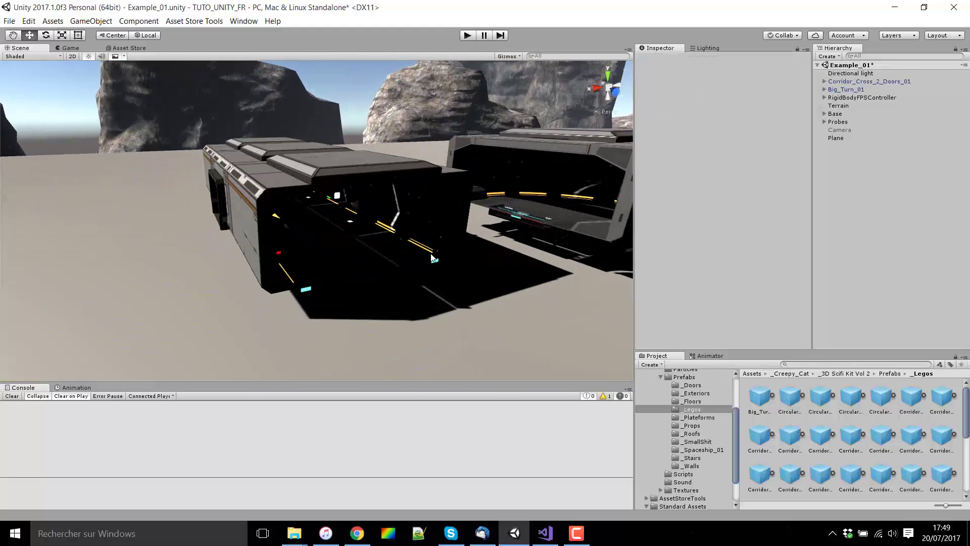
pyautogui.moveTo(430, 253); pyautogui.dragTo(89, 258, button='right')
pyautogui.moveTo(182, 289); pyautogui.dragTo(454, 298, button='right')
pyautogui.scroll(-6, 405, 261)
pyautogui.scroll(2, 364, 272)
# Place the Corridor_Window_07 prefab on the plane near the other corridor pieces and inspect its interior.
pyautogui.moveTo(793, 474); pyautogui.dragTo(591, 293)
pyautogui.moveTo(356, 298); pyautogui.dragTo(435, 266, button='right')
pyautogui.scroll(2, 434, 266)
pyautogui.moveTo(358, 306); pyautogui.dragTo(423, 296)
pyautogui.moveTo(423, 296); pyautogui.dragTo(453, 319, button='right')
pyautogui.scroll(2, 431, 267)
pyautogui.scroll(4, 457, 320)
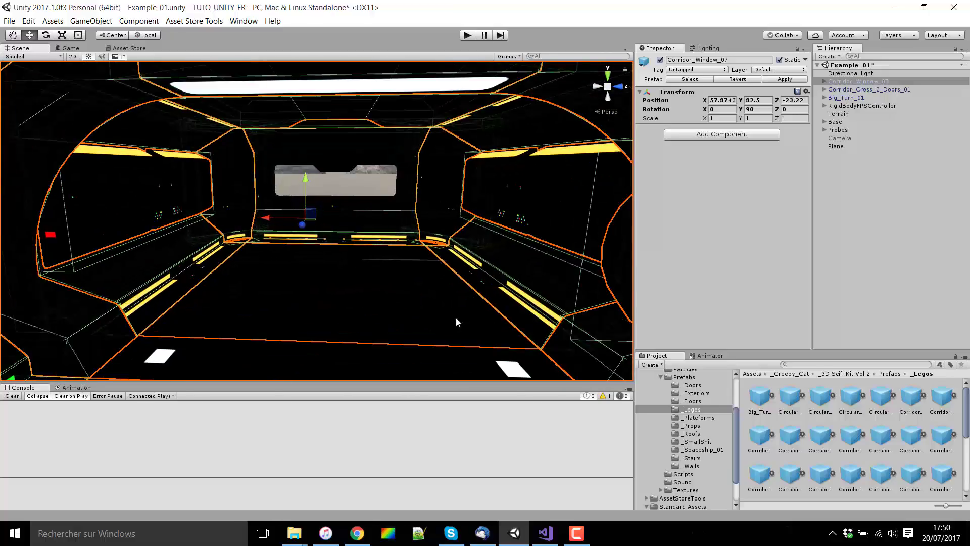
pyautogui.moveTo(368, 231); pyautogui.dragTo(317, 247, button='right')
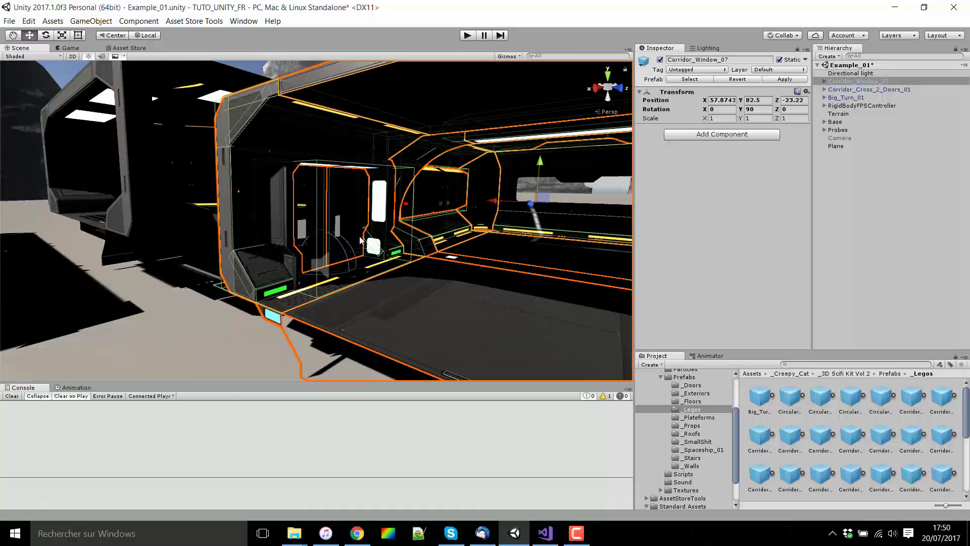
pyautogui.scroll(-5, 343, 242)
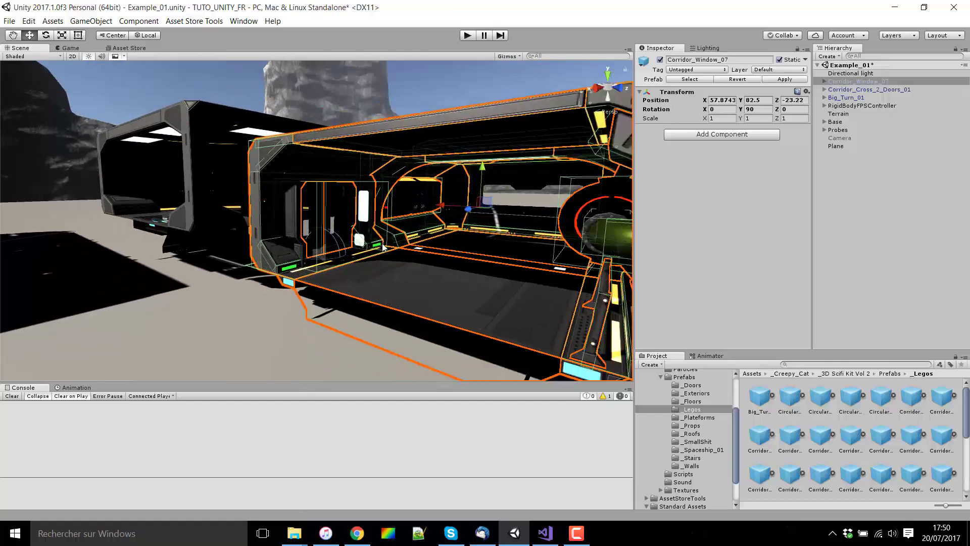
pyautogui.scroll(-1, 868, 410)
# Place the Room_Large_Windows_Part_01_B prefab from the _Legos folder on the plane and look around it.
pyautogui.scroll(-3, 864, 413)
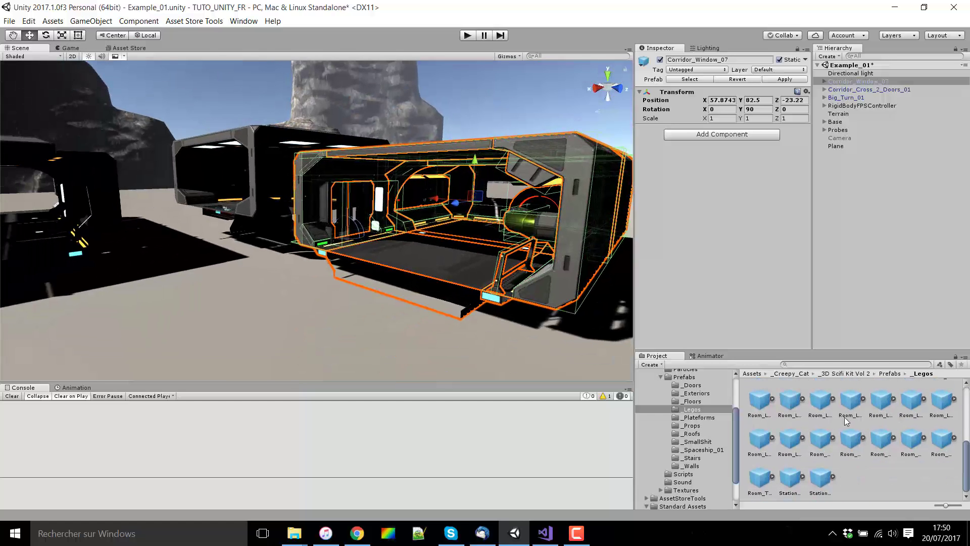
pyautogui.scroll(-3, 372, 299)
pyautogui.moveTo(373, 300); pyautogui.dragTo(565, 333, button='right')
pyautogui.moveTo(764, 408); pyautogui.dragTo(435, 207)
pyautogui.moveTo(425, 251); pyautogui.dragTo(414, 212, button='right')
pyautogui.scroll(6, 410, 212)
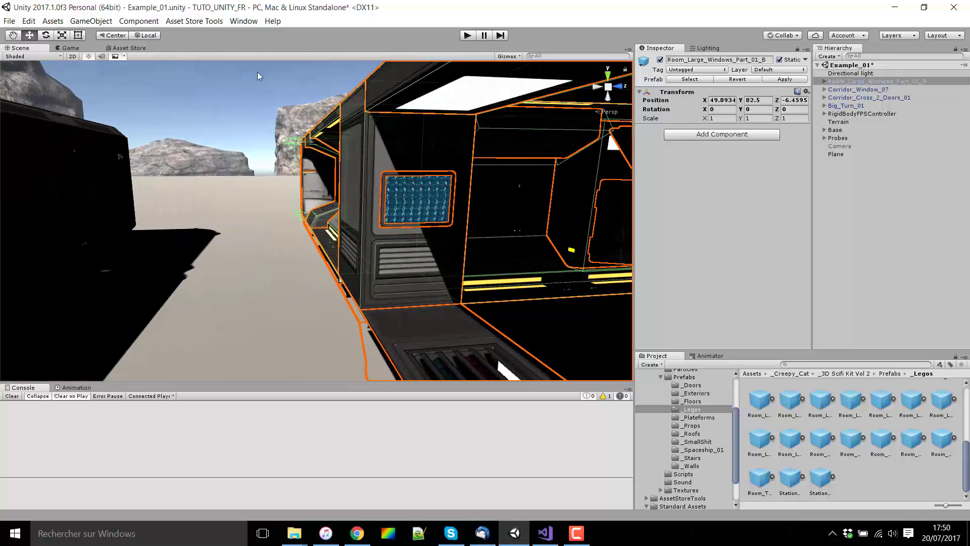
pyautogui.click(223, 113)
pyautogui.moveTo(189, 165); pyautogui.dragTo(301, 178, button='right')
pyautogui.moveTo(301, 178); pyautogui.dragTo(353, 225, button='middle')
pyautogui.moveTo(352, 226); pyautogui.dragTo(435, 215, button='right')
# Place the Station_Radar_01 prefab on the plane and view it.
pyautogui.moveTo(816, 487); pyautogui.dragTo(256, 307)
pyautogui.scroll(-3, 303, 303)
pyautogui.moveTo(407, 235); pyautogui.dragTo(458, 241, button='middle')
pyautogui.moveTo(543, 296); pyautogui.dragTo(401, 233, button='middle')
# Place the Room_Large_Windows_Part_07 prefab on the plane, inspect it, and move on to an empty area.
pyautogui.moveTo(764, 449); pyautogui.dragTo(519, 259)
pyautogui.scroll(5, 519, 259)
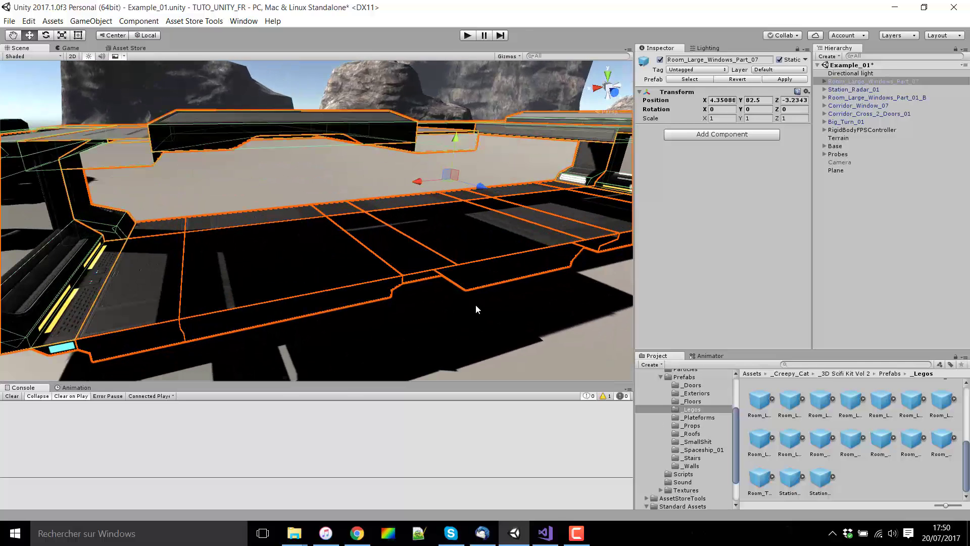
pyautogui.click(339, 197)
pyautogui.moveTo(461, 221); pyautogui.dragTo(315, 320, button='middle')
pyautogui.moveTo(314, 320); pyautogui.dragTo(197, 186, button='right')
pyautogui.moveTo(313, 301); pyautogui.dragTo(446, 300, button='right')
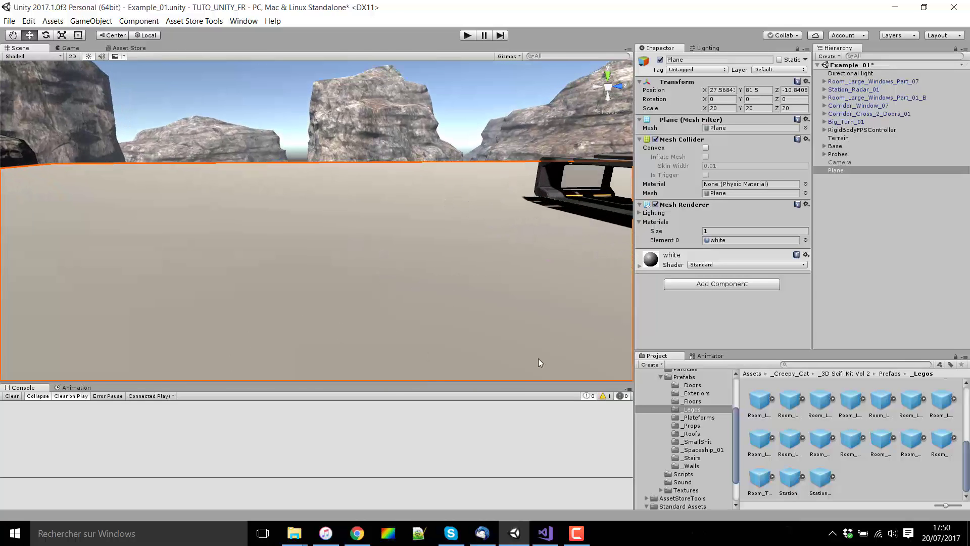
# Place the Plateform_Angle_01 prefab from the _Plateforms folder above an empty area of the plane.
pyautogui.scroll(2, 860, 448)
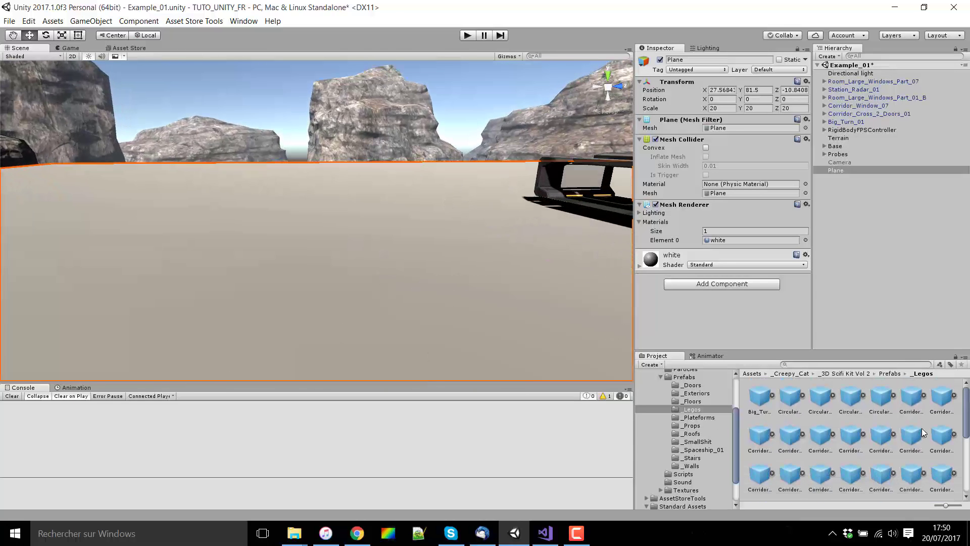
pyautogui.click(702, 417)
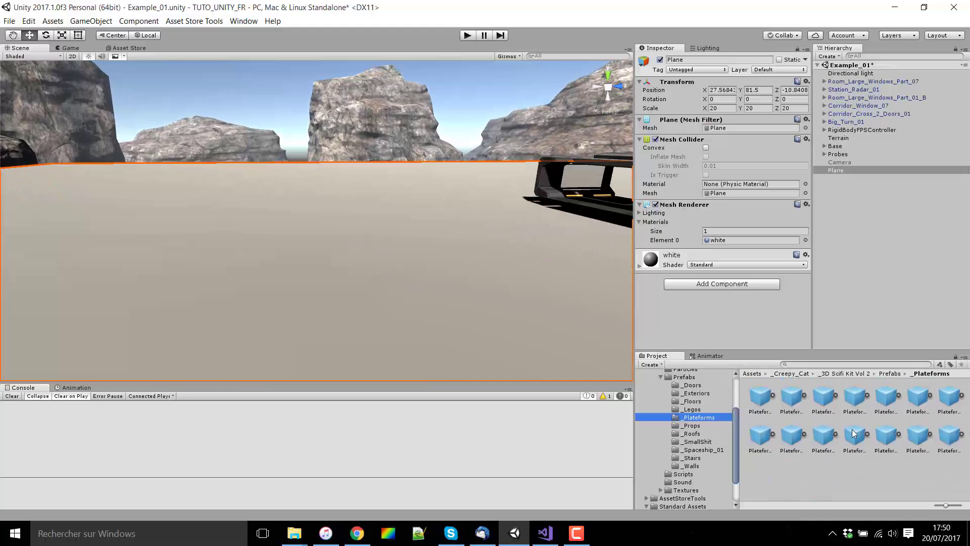
pyautogui.moveTo(756, 401); pyautogui.dragTo(306, 157)
pyautogui.click(284, 124)
pyautogui.scroll(10, 379, 222)
pyautogui.moveTo(379, 222); pyautogui.dragTo(157, 288, button='right')
pyautogui.scroll(-5, 344, 299)
pyautogui.scroll(2, 326, 231)
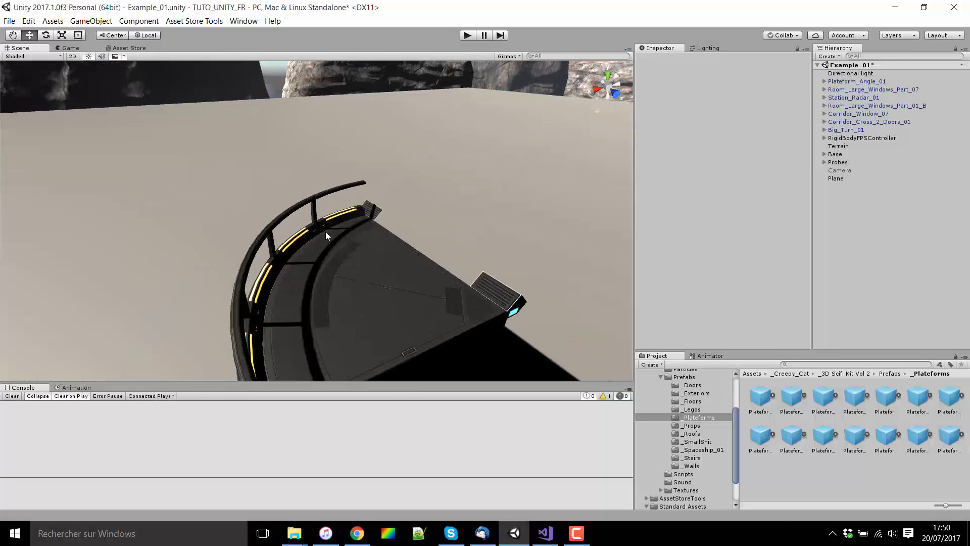
# Select the curved Plateform_Angle_01 platform and examine it from several sides.
pyautogui.click(287, 210)
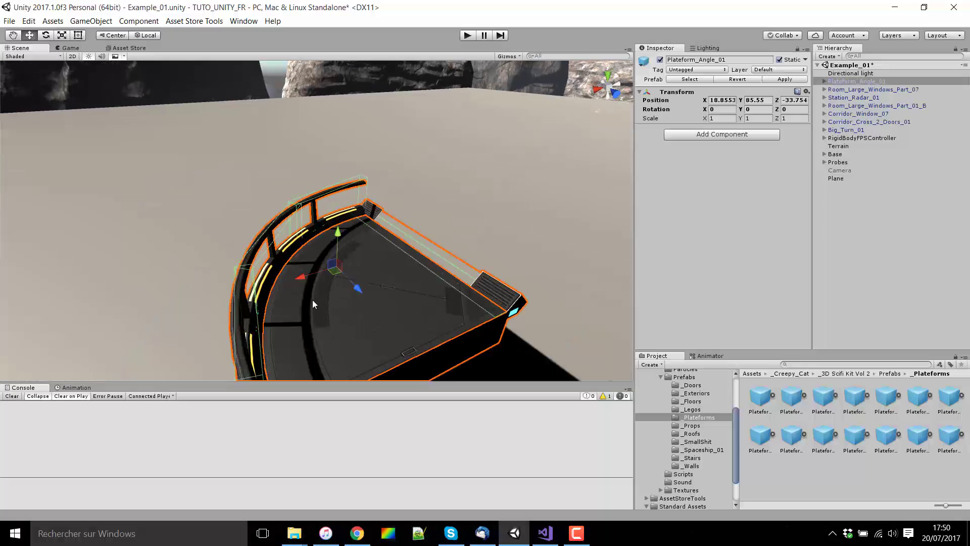
pyautogui.moveTo(335, 296); pyautogui.dragTo(363, 265, button='right')
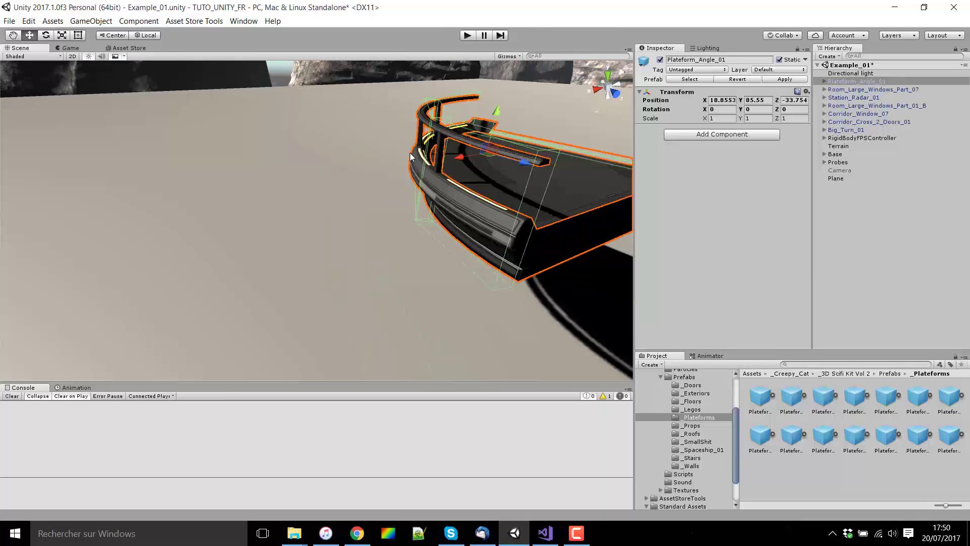
pyautogui.press('s')
pyautogui.moveTo(471, 198); pyautogui.dragTo(422, 182, button='right')
pyautogui.press('a')
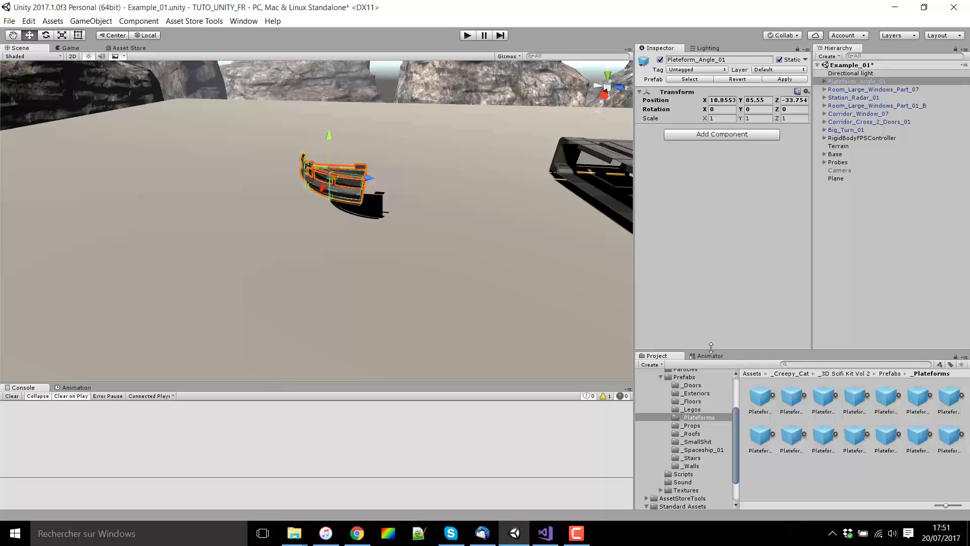
pyautogui.moveTo(339, 222); pyautogui.dragTo(381, 253, button='right')
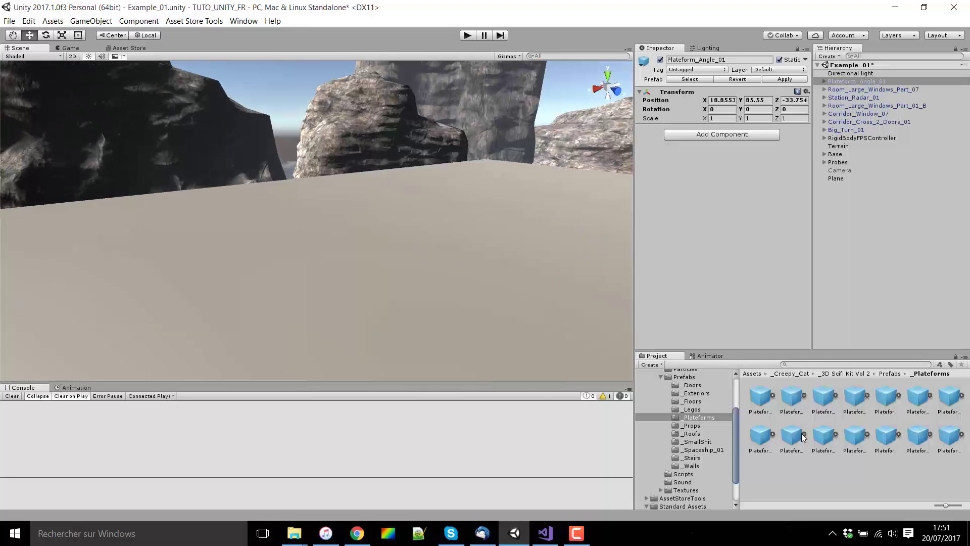
# Place the Computer_Server_01 prefab from the _Props folder on the plane and inspect it.
pyautogui.click(692, 426)
pyautogui.moveTo(850, 434); pyautogui.dragTo(411, 287)
pyautogui.moveTo(410, 288); pyautogui.dragTo(501, 291, button='right')
pyautogui.scroll(7, 278, 274)
pyautogui.scroll(-3, 486, 275)
pyautogui.scroll(-3, 457, 274)
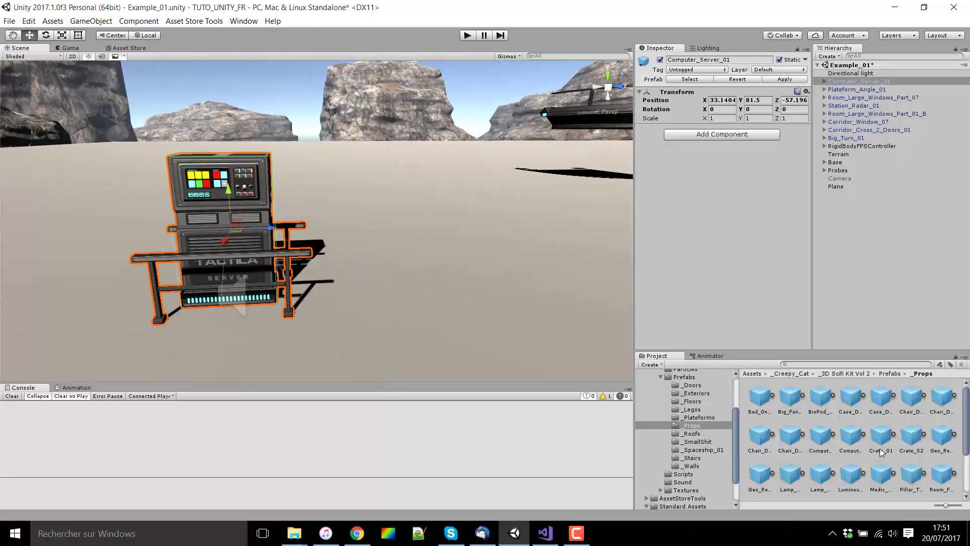
# Place the Crate_01 and Medic_Pod_01 props on the plane near the computer server and inspect the medic pod.
pyautogui.moveTo(881, 451); pyautogui.dragTo(418, 283)
pyautogui.moveTo(635, 359); pyautogui.dragTo(455, 192)
pyautogui.moveTo(454, 192); pyautogui.dragTo(488, 211, button='right')
pyautogui.press('f')
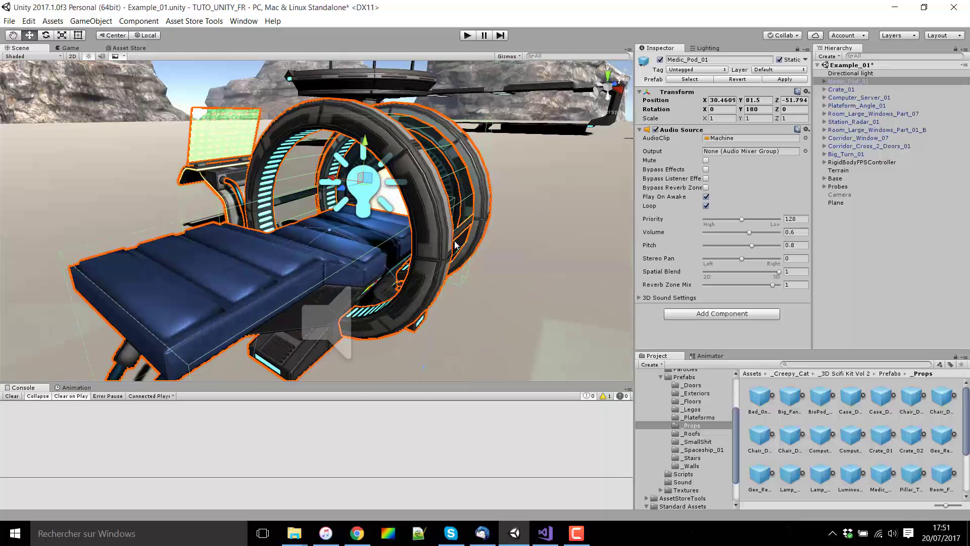
pyautogui.scroll(-6, 457, 246)
pyautogui.scroll(-4, 477, 210)
pyautogui.moveTo(477, 210); pyautogui.dragTo(446, 240, button='right')
pyautogui.scroll(-3, 446, 241)
pyautogui.scroll(2, 446, 240)
pyautogui.scroll(-1, 825, 401)
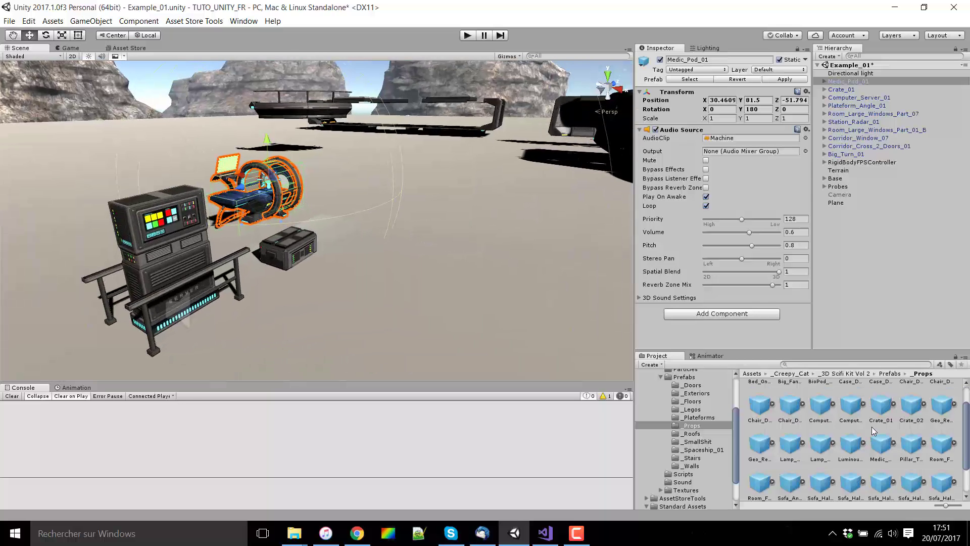
# Place the Geo_Reactor_01 prop on an empty part of the plane and inspect it up close.
pyautogui.moveTo(941, 404); pyautogui.dragTo(69, 174)
pyautogui.moveTo(132, 178); pyautogui.dragTo(519, 298, button='middle')
pyautogui.press('f')
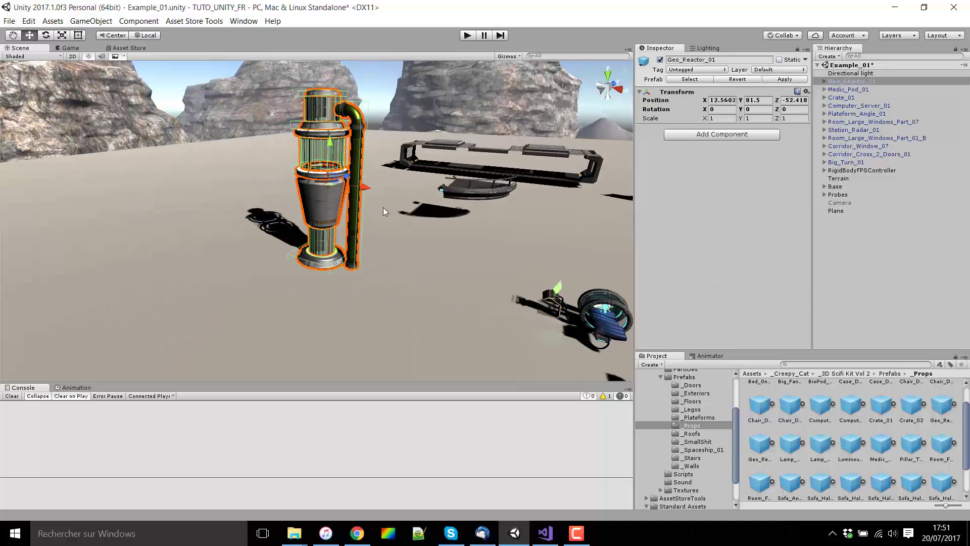
pyautogui.click(377, 95)
pyautogui.scroll(7, 315, 198)
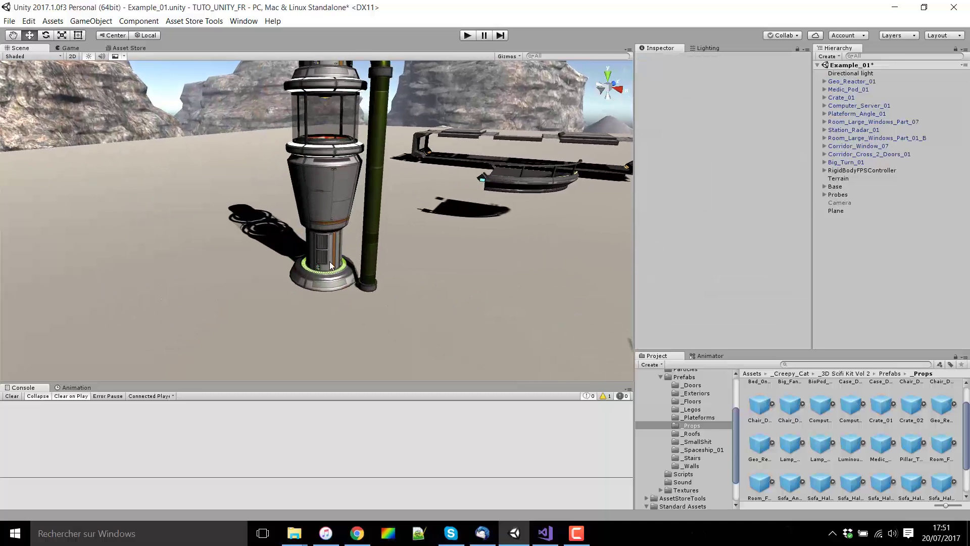
pyautogui.moveTo(380, 203); pyautogui.dragTo(397, 134, button='middle')
pyautogui.scroll(-5, 469, 265)
# Place the Table_Commander_02 prop on the plane in front of the reactor.
pyautogui.scroll(-1, 824, 480)
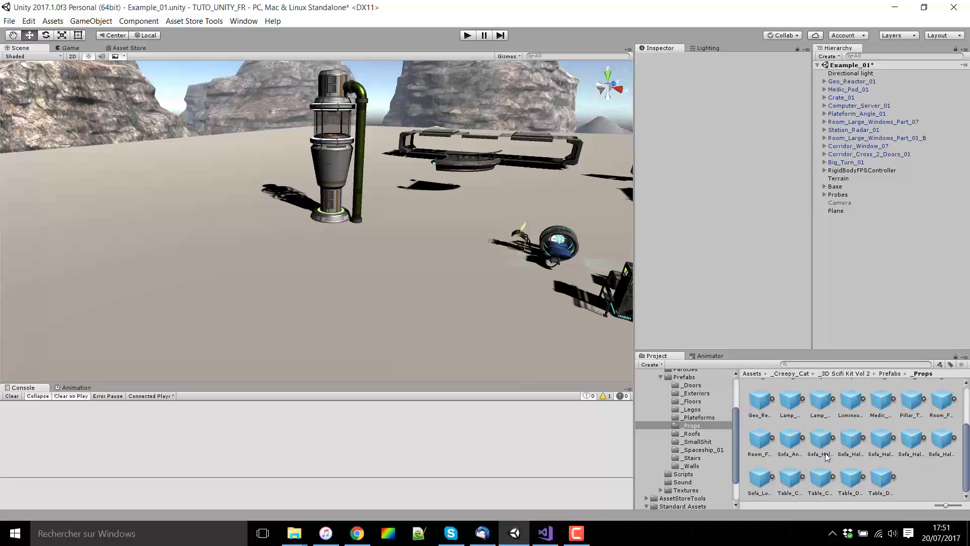
pyautogui.moveTo(823, 480); pyautogui.dragTo(424, 298)
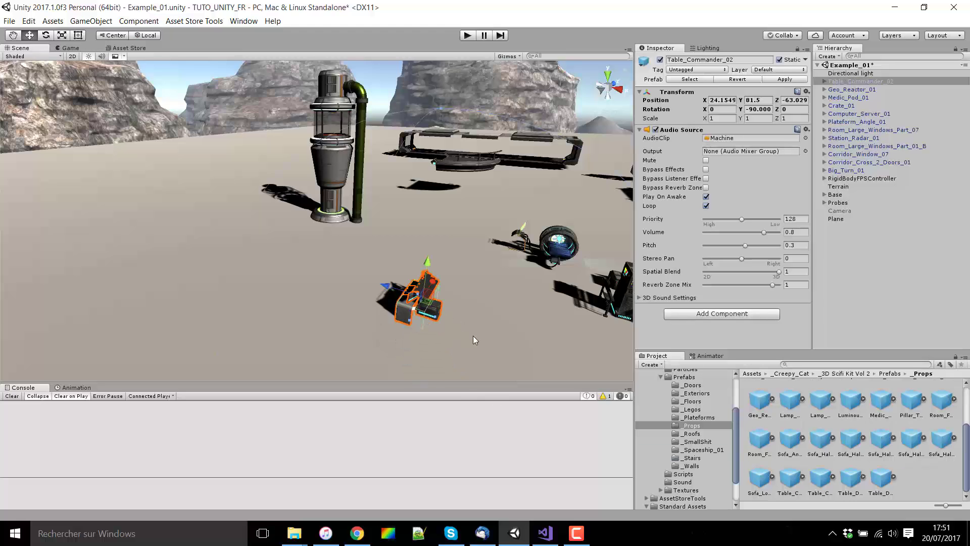
# Examine the placed Table_Commander_02 console up close, including its three front monitors.
pyautogui.press('f')
pyautogui.scroll(3, 463, 297)
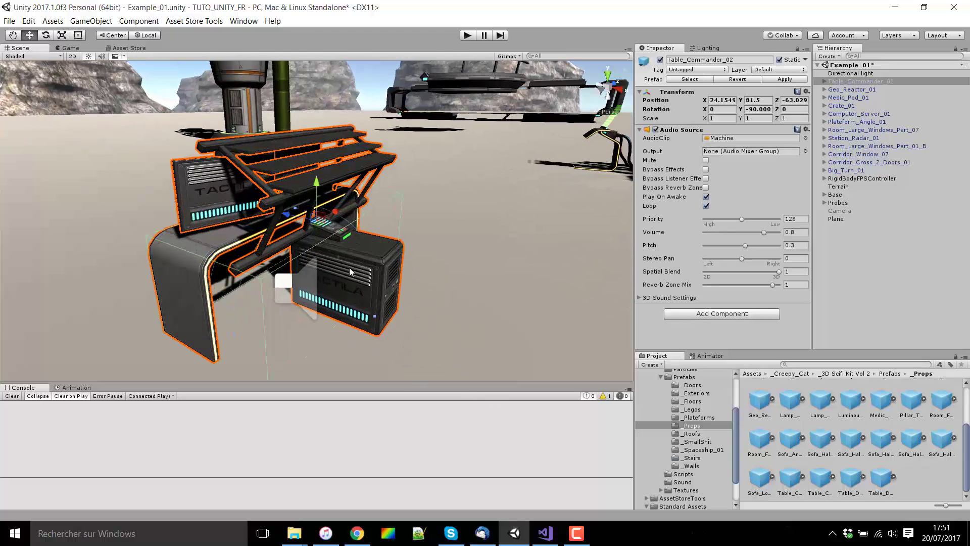
pyautogui.scroll(2, 305, 272)
pyautogui.keyDown('alt'); pyautogui.moveTo(305, 271); pyautogui.dragTo(490, 273); pyautogui.keyUp('alt')
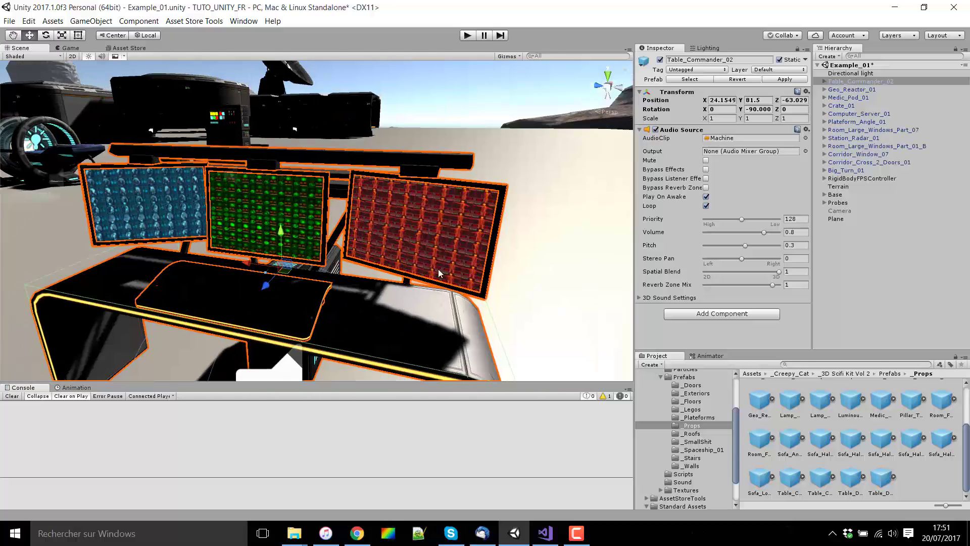
pyautogui.scroll(-6, 438, 286)
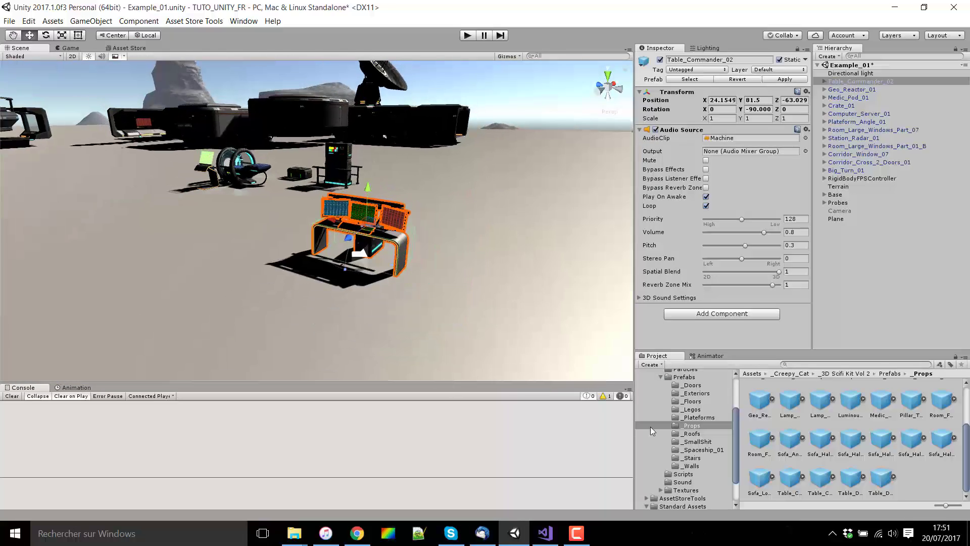
# Place the Room_Fence_02 and Sofa_Long_01 props on the plane on either side of the commander table.
pyautogui.moveTo(713, 459); pyautogui.dragTo(510, 252)
pyautogui.moveTo(759, 482); pyautogui.dragTo(275, 223)
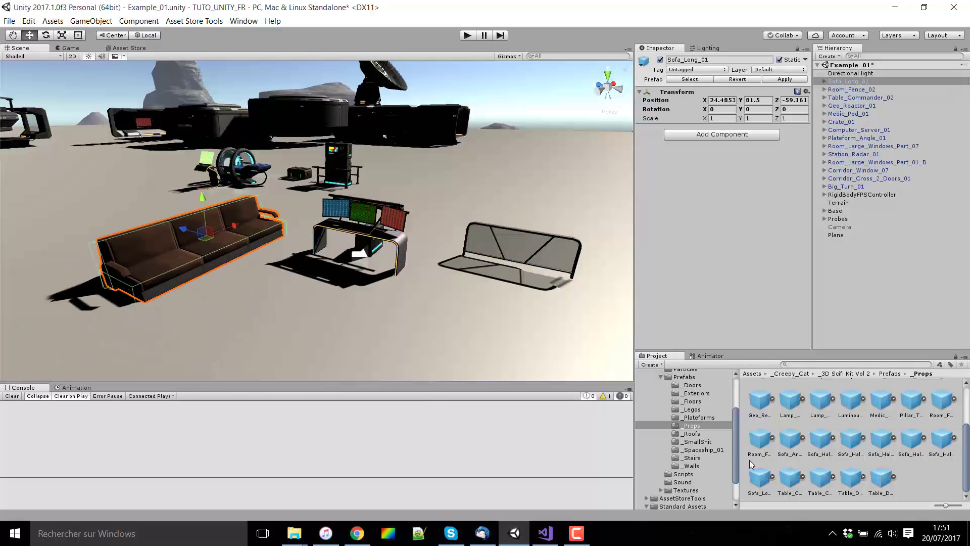
pyautogui.scroll(2, 869, 454)
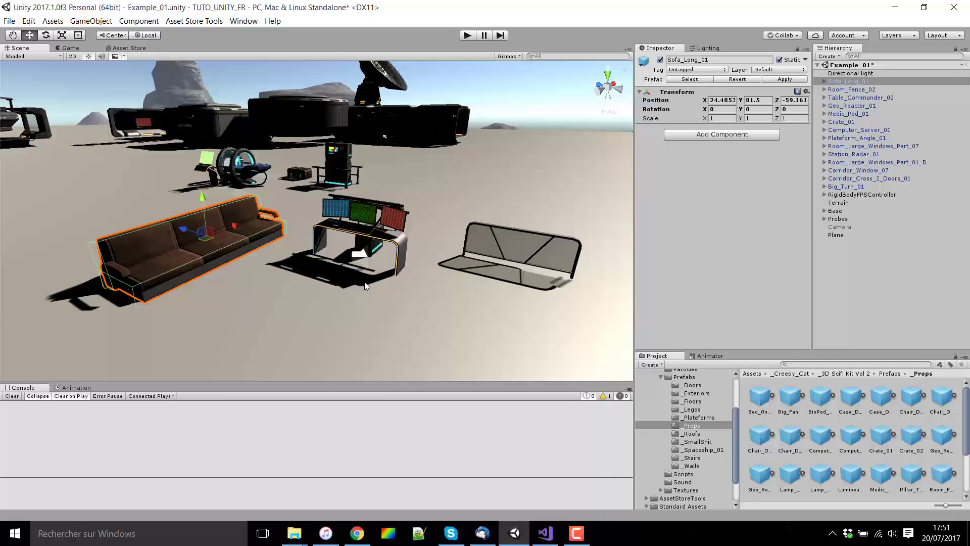
# Place the Roof_Module_03 prefab from the _Roofs folder near the fence and raise it above the plane to a Y position of 85.02.
pyautogui.click(695, 435)
pyautogui.scroll(-3, 435, 311)
pyautogui.moveTo(434, 311)
pyautogui.mouseDown(button='right')
pyautogui.moveTo(302, 280)
pyautogui.moveTo(418, 302)
pyautogui.mouseUp(button='right')
pyautogui.scroll(-3, 302, 279)
pyautogui.scroll(4, 462, 302)
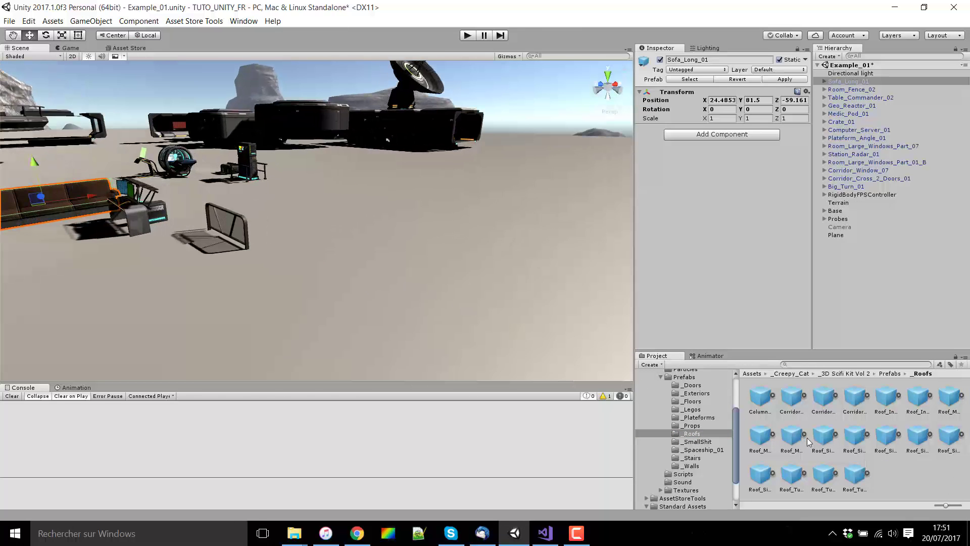
pyautogui.moveTo(791, 437); pyautogui.dragTo(387, 234)
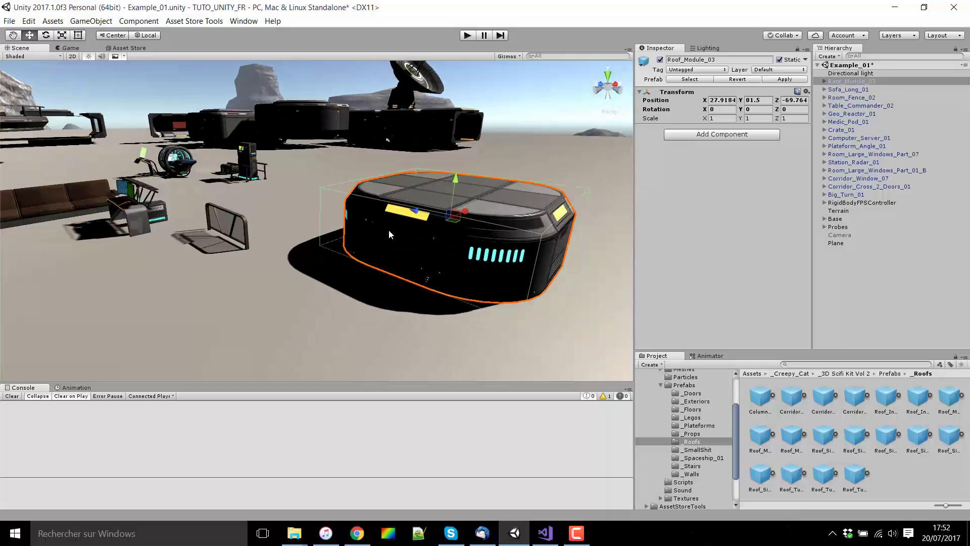
pyautogui.moveTo(456, 180); pyautogui.dragTo(477, 77)
pyautogui.moveTo(477, 77); pyautogui.dragTo(189, 159, button='right')
pyautogui.scroll(-3, 189, 159)
pyautogui.keyDown('alt'); pyautogui.moveTo(147, 158); pyautogui.dragTo(192, 120); pyautogui.keyUp('alt')
pyautogui.scroll(-5, 405, 316)
pyautogui.moveTo(404, 316); pyautogui.dragTo(366, 240, button='middle')
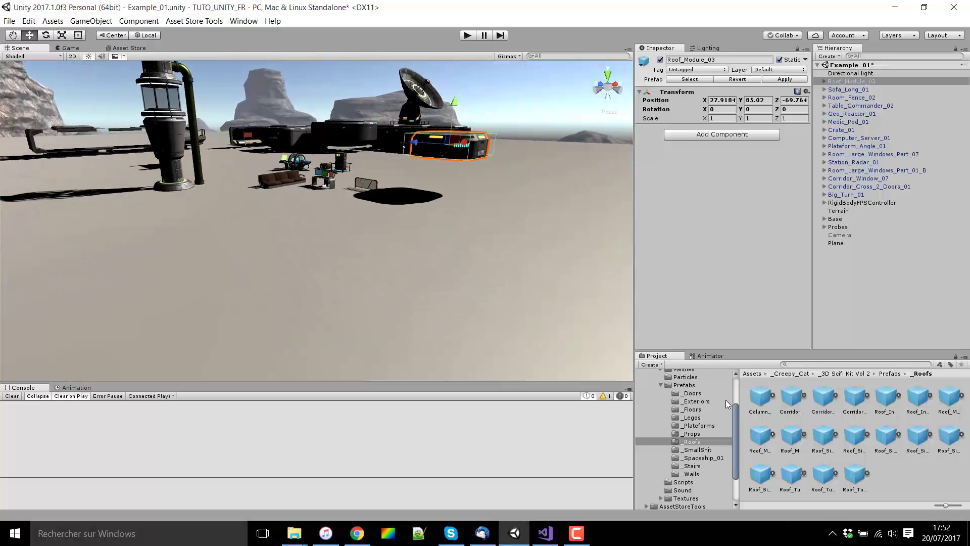
# Place Pillar_Arc_01, Power_Tank_01, Simple_Stuff_02 and Pipes_Exterior_04 from the _SmallShit folder on the plane, and open the _Spaceship_01 folder.
pyautogui.click(700, 450)
pyautogui.moveTo(850, 399); pyautogui.dragTo(354, 283)
pyautogui.moveTo(850, 434); pyautogui.dragTo(394, 336)
pyautogui.moveTo(912, 474); pyautogui.dragTo(517, 243)
pyautogui.moveTo(750, 442); pyautogui.dragTo(194, 268)
pyautogui.click(695, 466)
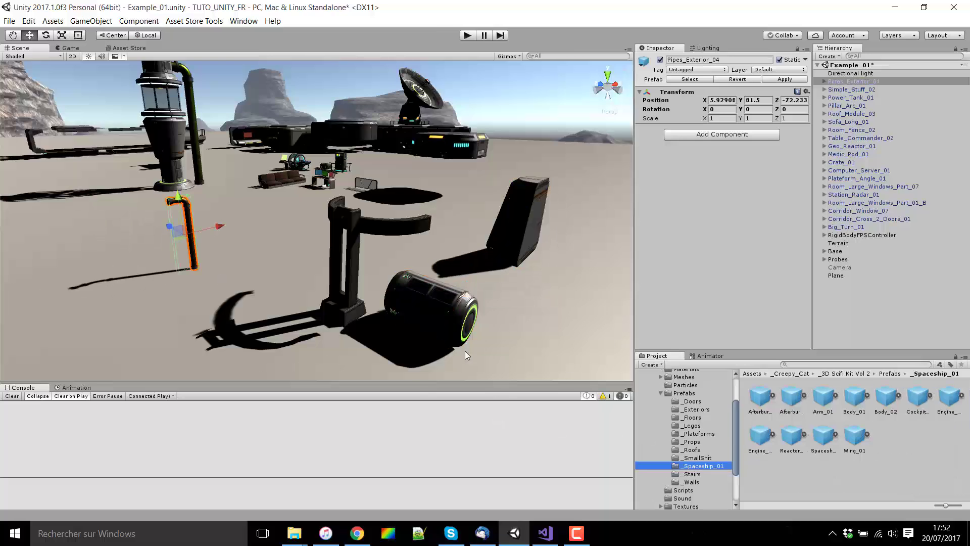
pyautogui.moveTo(404, 303); pyautogui.dragTo(525, 303, button='right')
pyautogui.scroll(-3, 526, 303)
pyautogui.moveTo(859, 443); pyautogui.dragTo(438, 227)
pyautogui.press('Delete')
pyautogui.moveTo(319, 253); pyautogui.dragTo(353, 258, button='right')
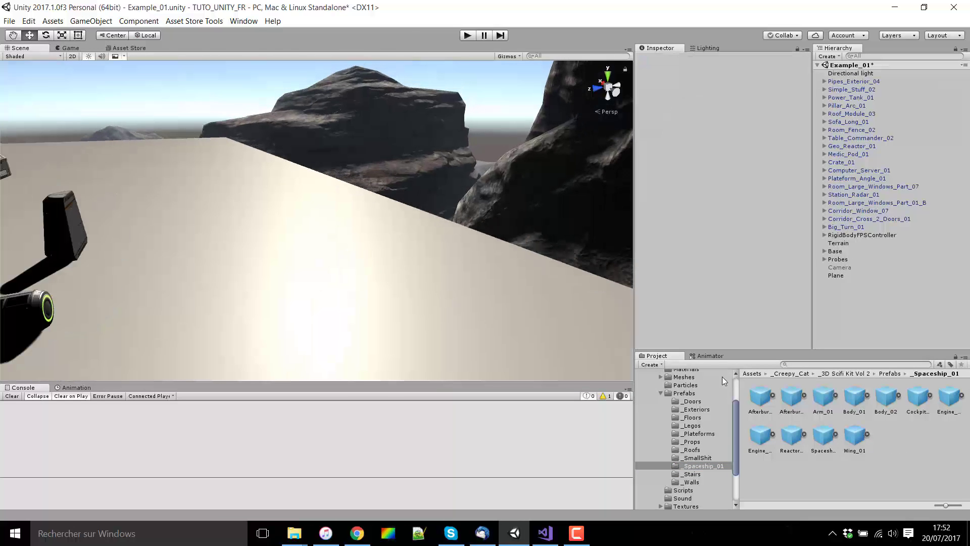
# Place the Body_01 spaceship part on an empty area of the plane and lift it higher above the ground.
pyautogui.moveTo(856, 405); pyautogui.dragTo(328, 252)
pyautogui.scroll(5, 379, 281)
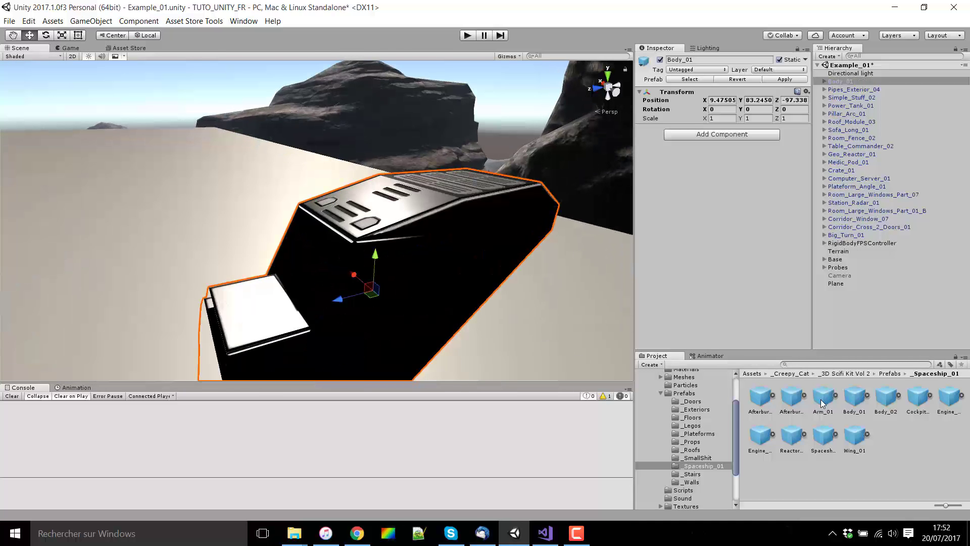
pyautogui.scroll(-4, 605, 369)
pyautogui.scroll(-2, 287, 250)
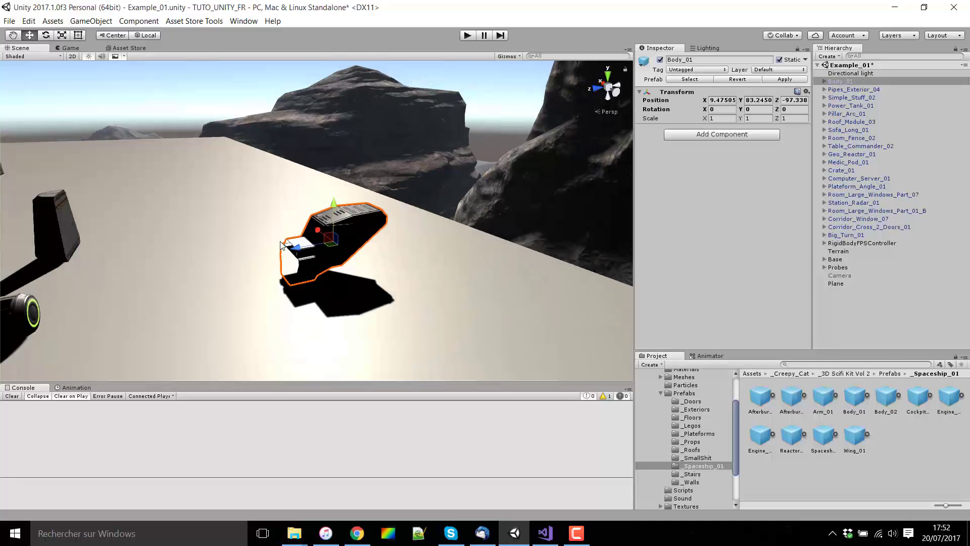
pyautogui.moveTo(333, 215); pyautogui.dragTo(338, 144)
# Select the assembled Spaceship_01 on the demo base's landing platform and frame it in the view.
pyautogui.moveTo(339, 144); pyautogui.dragTo(219, 257, button='right')
pyautogui.scroll(6, 341, 281)
pyautogui.scroll(2, 362, 271)
pyautogui.click(295, 223)
pyautogui.press('f')
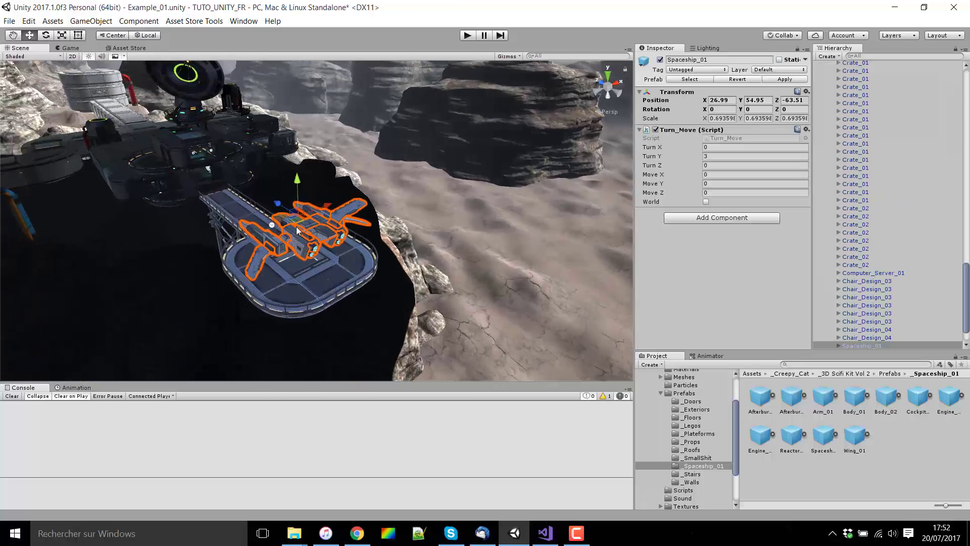
# Examine the assembled spaceship's hull, wings and cockpit up close from several angles.
pyautogui.scroll(10, 264, 247)
pyautogui.moveTo(251, 257); pyautogui.dragTo(808, 207, button='right')
pyautogui.moveTo(203, 260); pyautogui.dragTo(575, 205, button='middle')
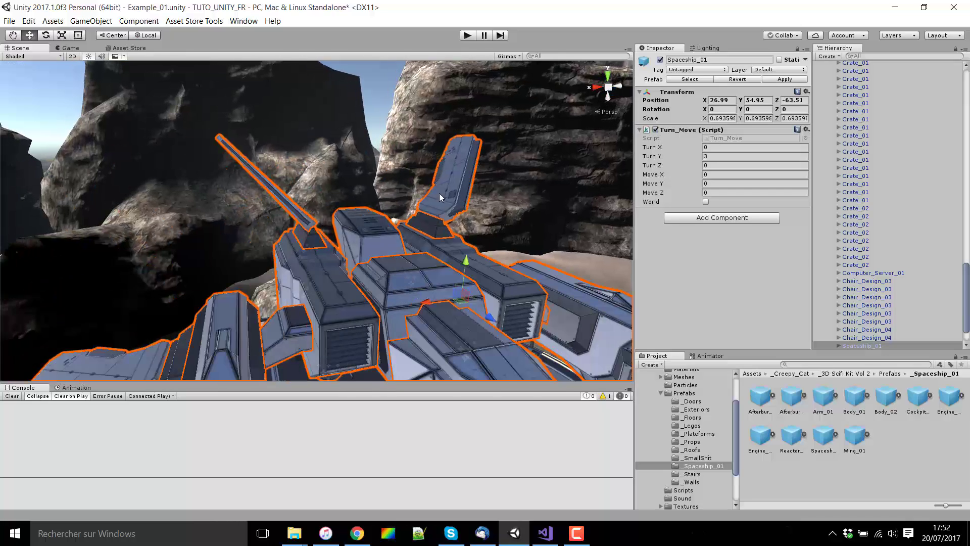
pyautogui.moveTo(296, 279); pyautogui.dragTo(284, 268, button='right')
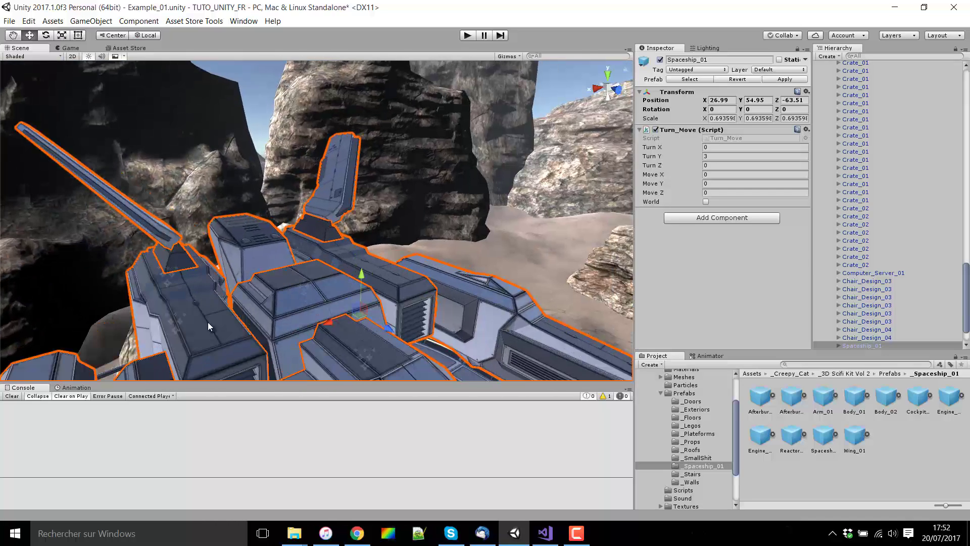
pyautogui.moveTo(349, 319); pyautogui.dragTo(519, 236, button='middle')
pyautogui.scroll(-4, 450, 314)
pyautogui.moveTo(365, 326); pyautogui.dragTo(396, 231, button='middle')
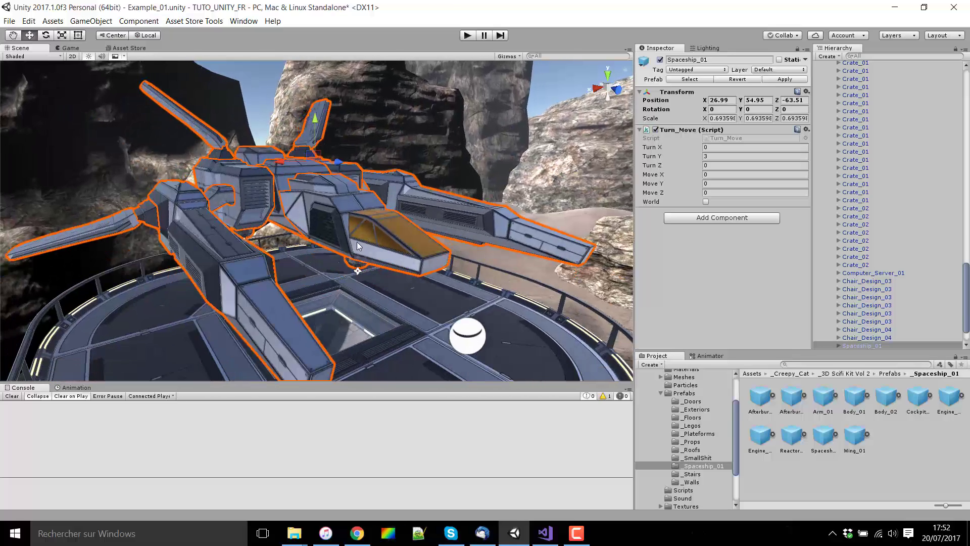
pyautogui.scroll(-3, 361, 326)
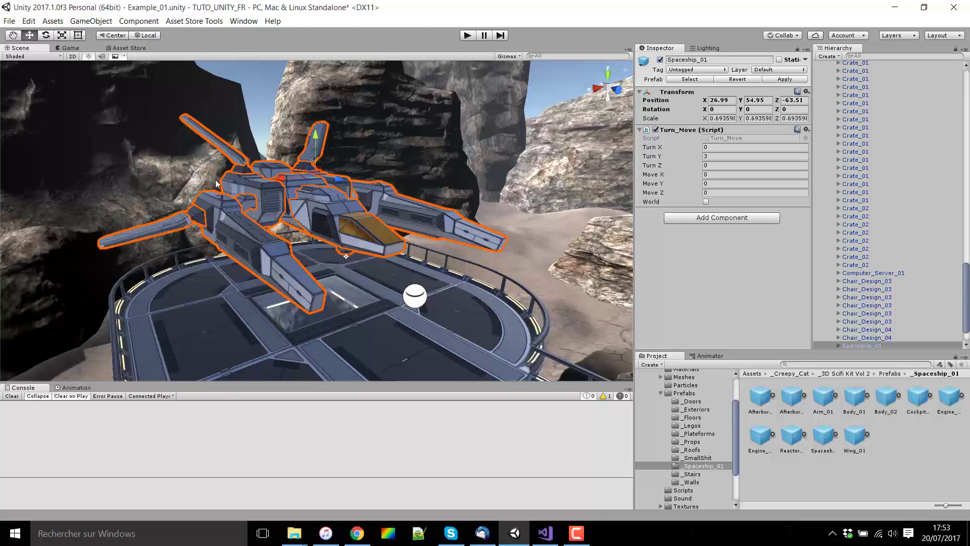
pyautogui.press('f')
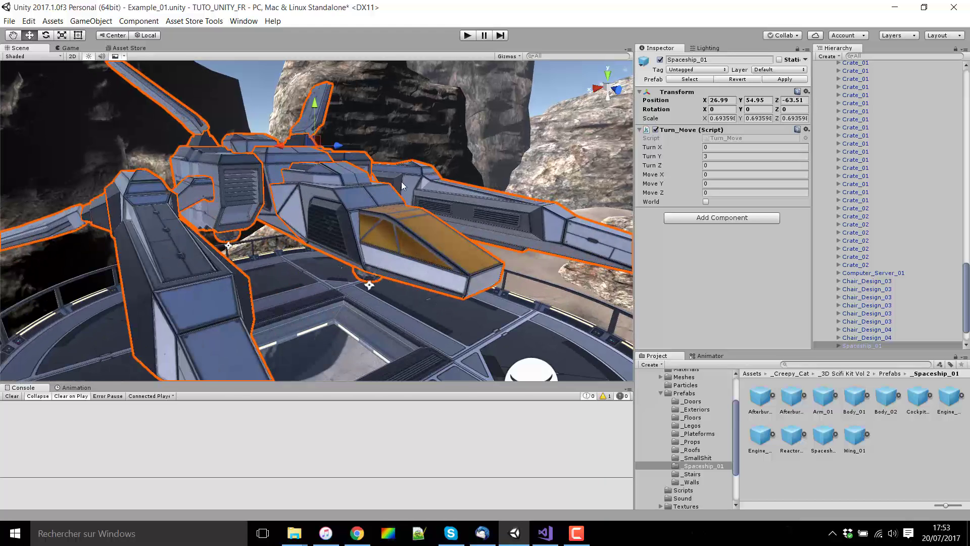
# Place the Stair_Interior_01 prefab from the _Stairs folder on the plane near the raised roof module.
pyautogui.scroll(-5, 355, 191)
pyautogui.moveTo(224, 195); pyautogui.dragTo(401, 266, button='right')
pyautogui.scroll(-5, 401, 267)
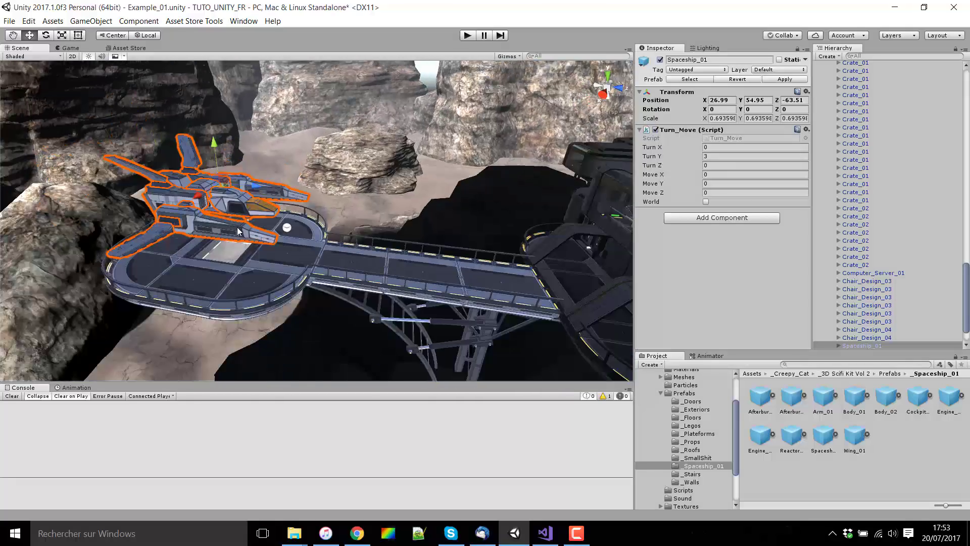
pyautogui.moveTo(237, 227); pyautogui.dragTo(368, 167, button='right')
pyautogui.scroll(-3, 369, 167)
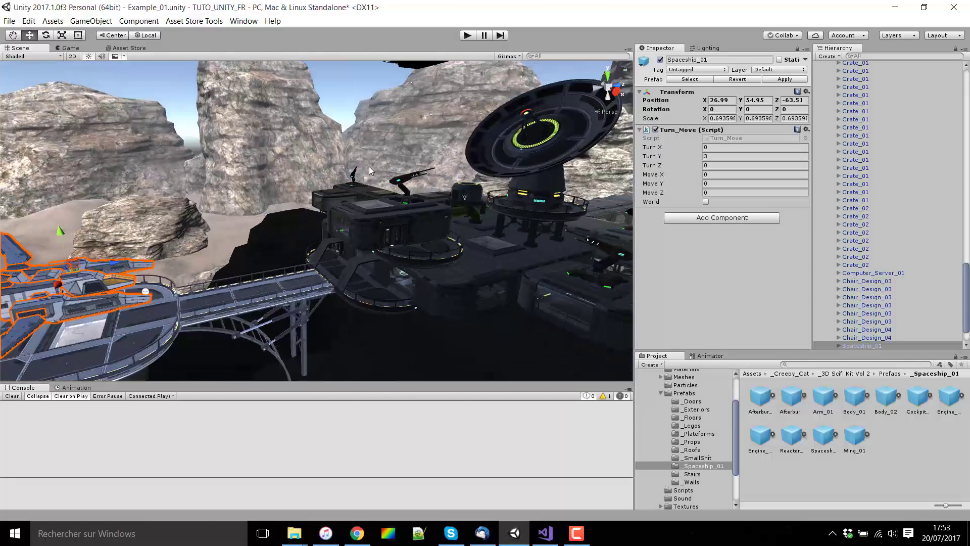
pyautogui.moveTo(368, 166); pyautogui.dragTo(332, 258, button='middle')
pyautogui.moveTo(331, 257); pyautogui.dragTo(220, 246, button='right')
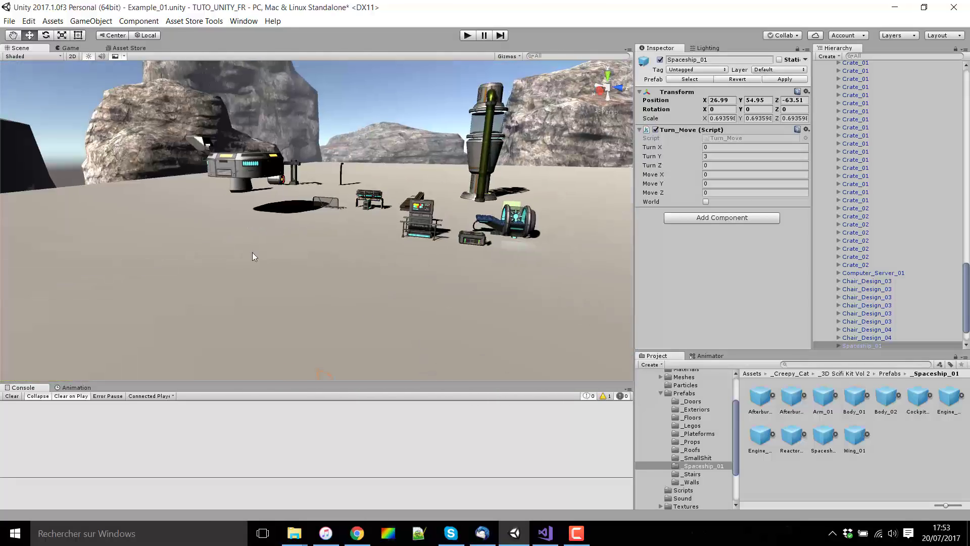
pyautogui.moveTo(338, 275); pyautogui.dragTo(326, 282, button='right')
pyautogui.scroll(-3, 697, 462)
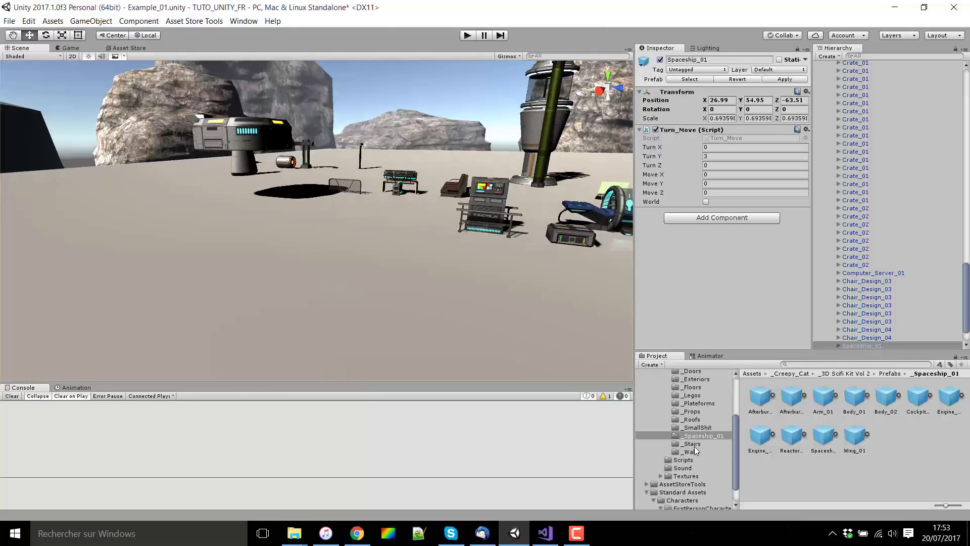
pyautogui.click(692, 444)
pyautogui.moveTo(759, 396); pyautogui.dragTo(314, 197)
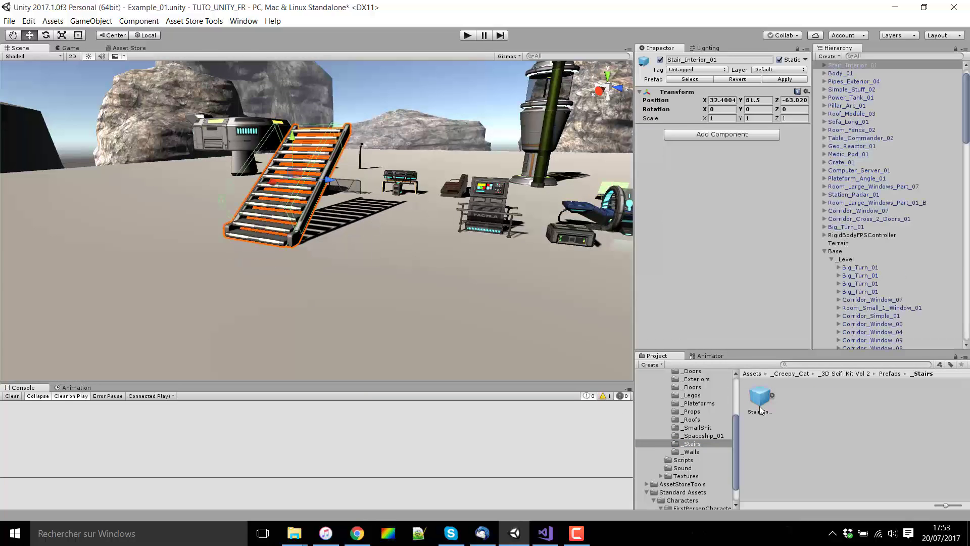
# Place Corridor_Column_Large_03, Wall_Chair_01, Wall_Insert_06 and Wall_Window_Long_02_B from the _Walls folder on the plane around the stairs.
pyautogui.click(688, 451)
pyautogui.moveTo(818, 432); pyautogui.dragTo(121, 298)
pyautogui.moveTo(912, 473); pyautogui.dragTo(376, 303)
pyautogui.scroll(-3, 838, 456)
pyautogui.moveTo(840, 456); pyautogui.dragTo(381, 298)
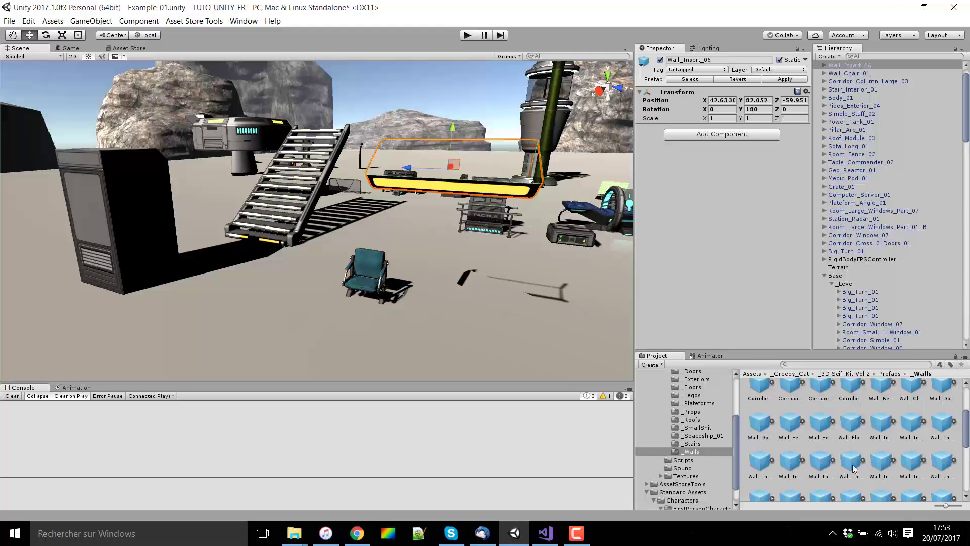
pyautogui.scroll(-3, 926, 467)
pyautogui.click(880, 446)
pyautogui.moveTo(880, 445); pyautogui.dragTo(390, 259)
# Look over the whole collection of prefabs placed on the plane from different sides.
pyautogui.scroll(-4, 390, 259)
pyautogui.moveTo(390, 259); pyautogui.dragTo(388, 234, button='middle')
pyautogui.moveTo(388, 234); pyautogui.dragTo(49, 290, button='right')
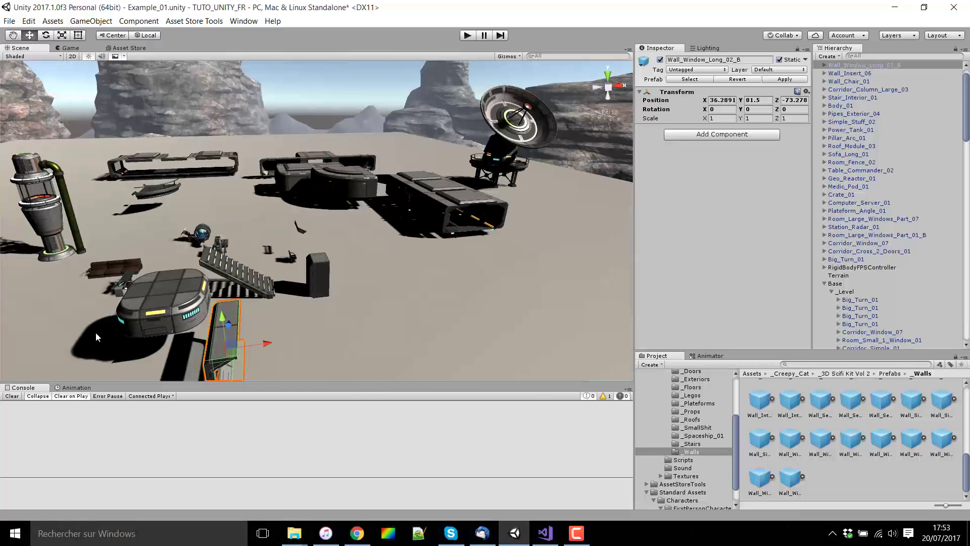
pyautogui.moveTo(458, 315); pyautogui.dragTo(379, 311, button='right')
pyautogui.scroll(-2, 468, 299)
pyautogui.moveTo(468, 298); pyautogui.dragTo(514, 274, button='middle')
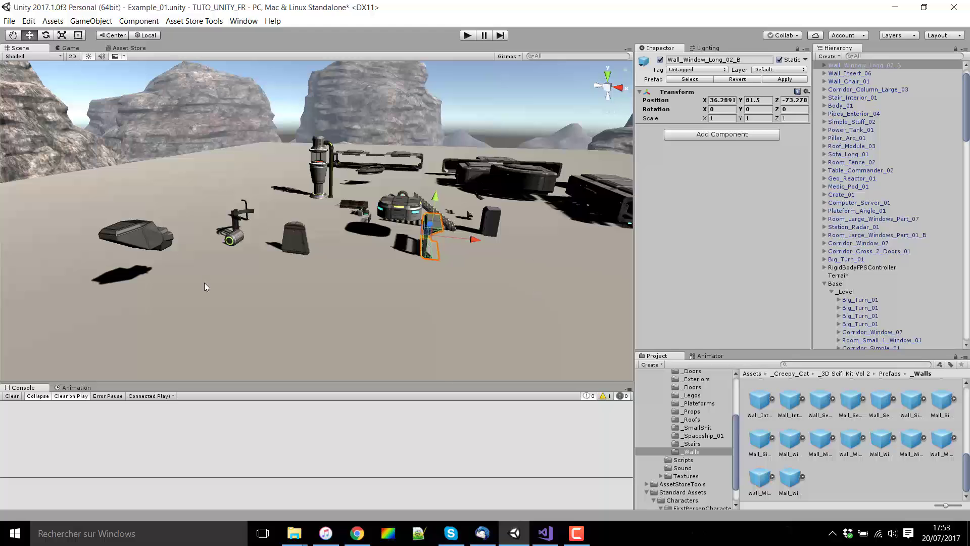
pyautogui.moveTo(350, 283); pyautogui.dragTo(466, 159, button='right')
pyautogui.scroll(-3, 465, 159)
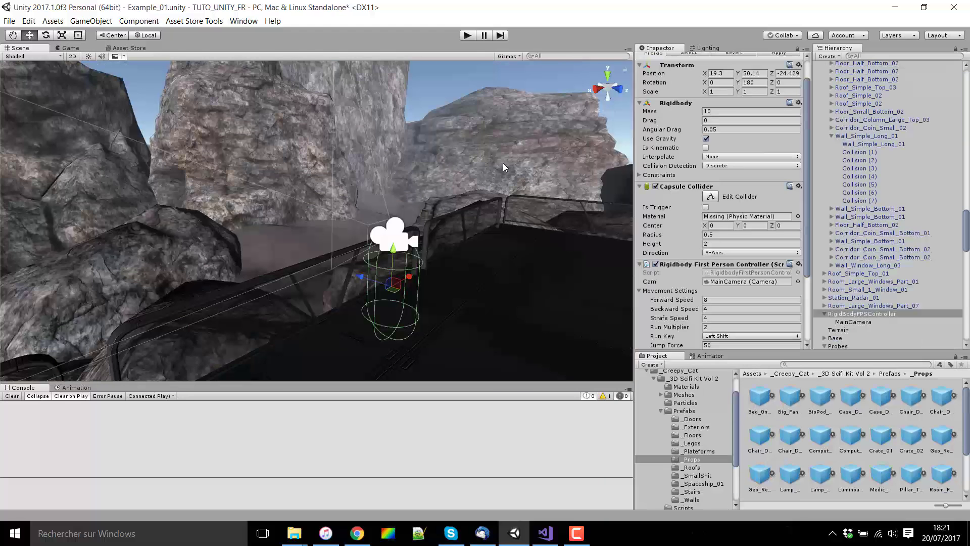
# Run the Example_01 scene and walk from the outdoor terrace through the double door into the furnished room.
pyautogui.click(467, 35)
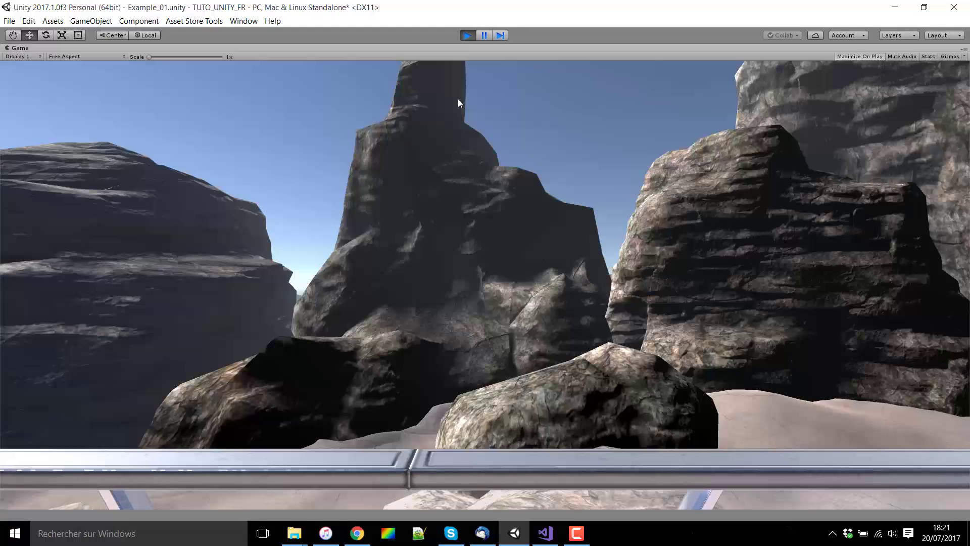
pyautogui.click(458, 99)
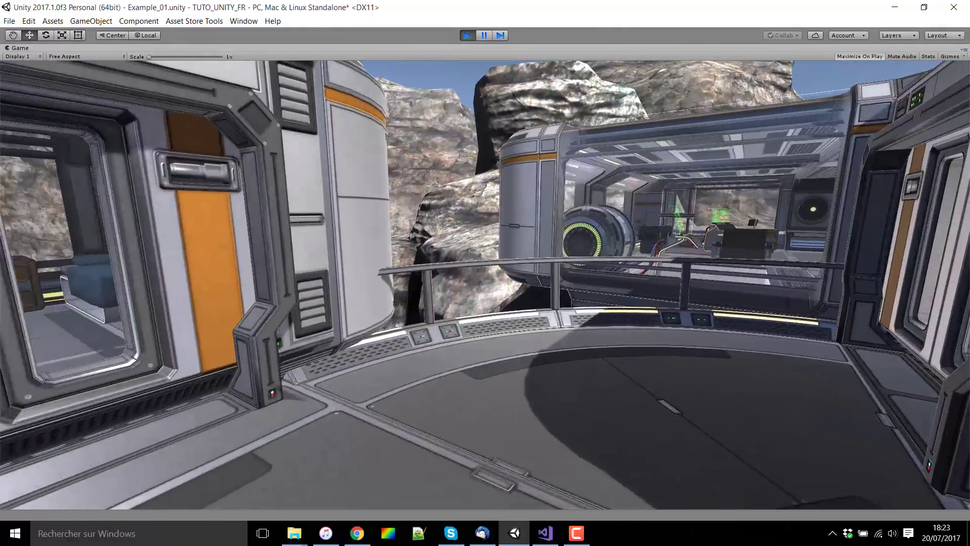
pyautogui.press('w')
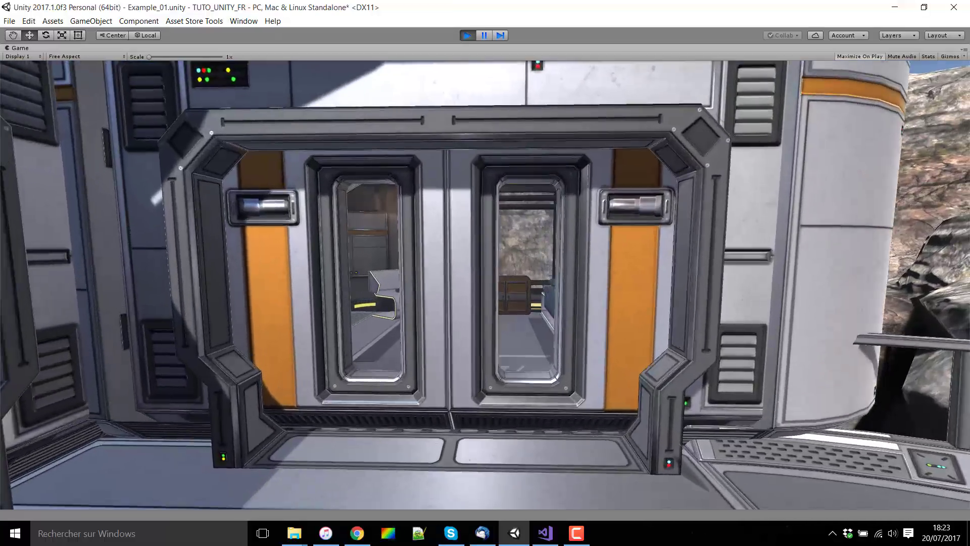
pyautogui.press('w')
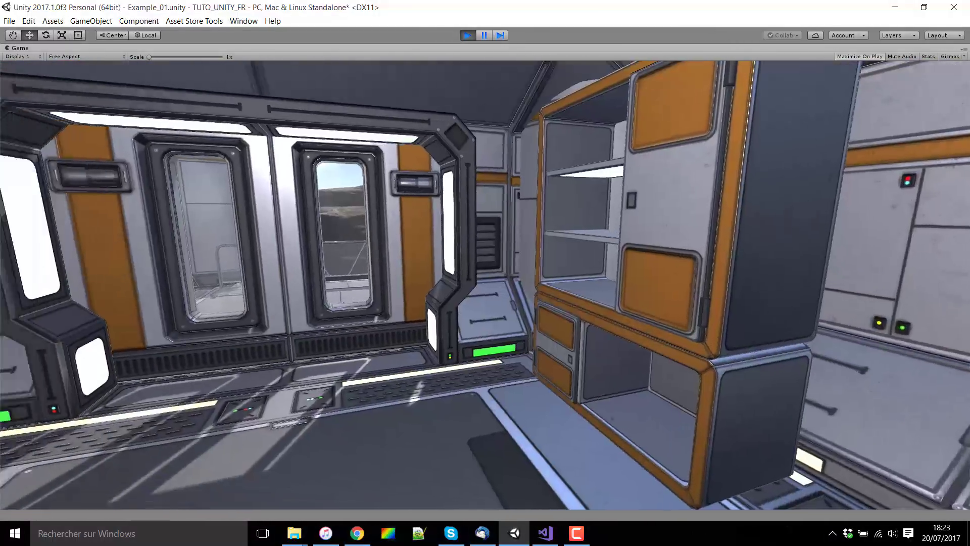
# Walk back across the terrace into the opposite building and approach the table with the holographic globe.
pyautogui.press('w')
pyautogui.press('w')
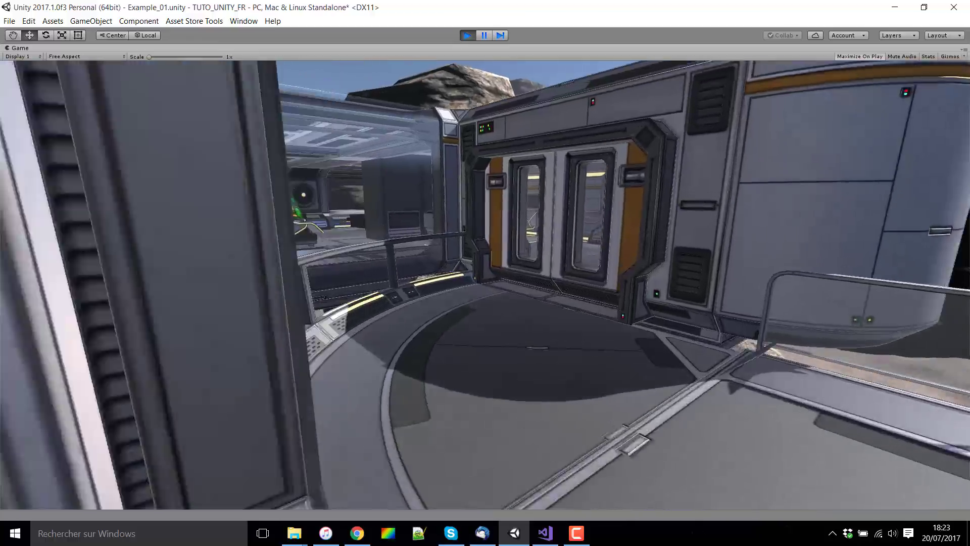
pyautogui.press('w')
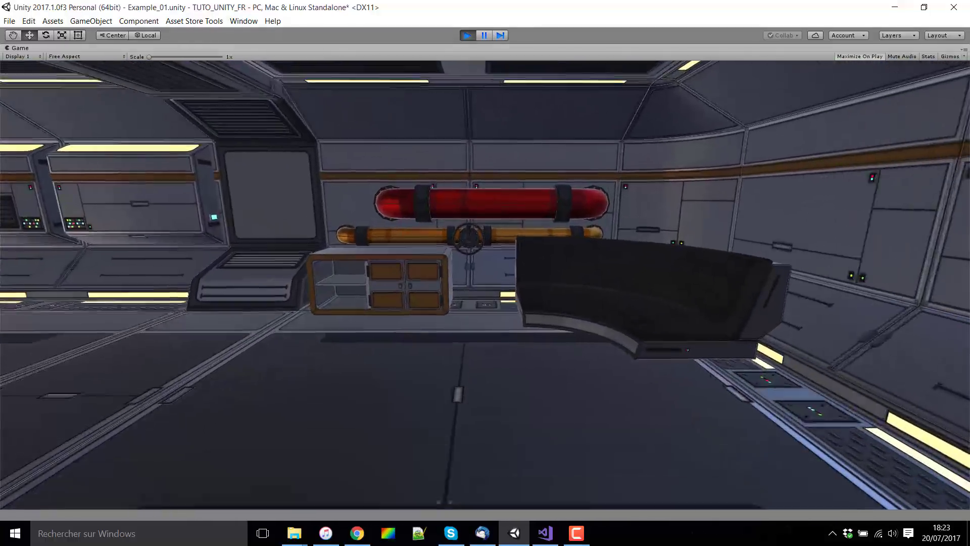
pyautogui.press('w')
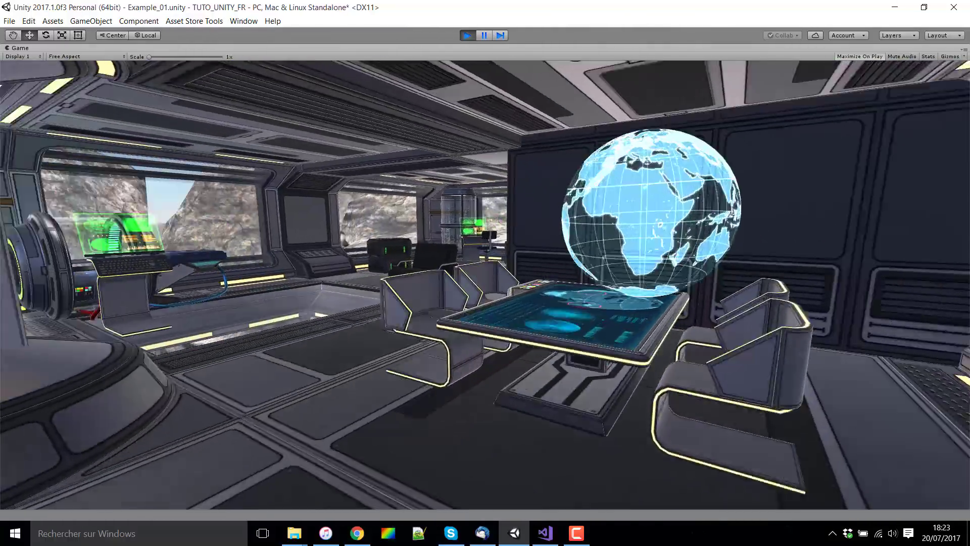
pyautogui.press('a')
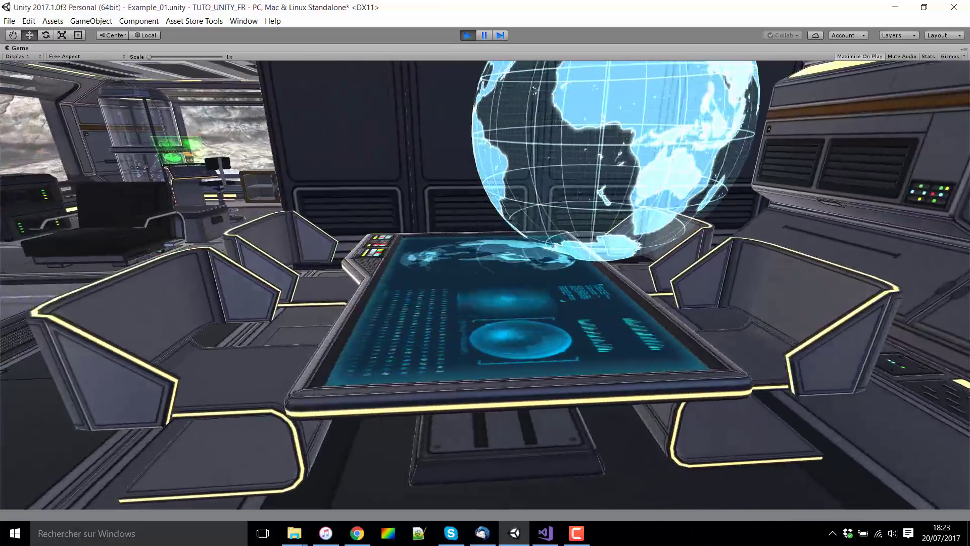
# Walk from the holographic globe table past the glass floor and scanner bed to the bubbling glass tank with its console.
pyautogui.press('w')
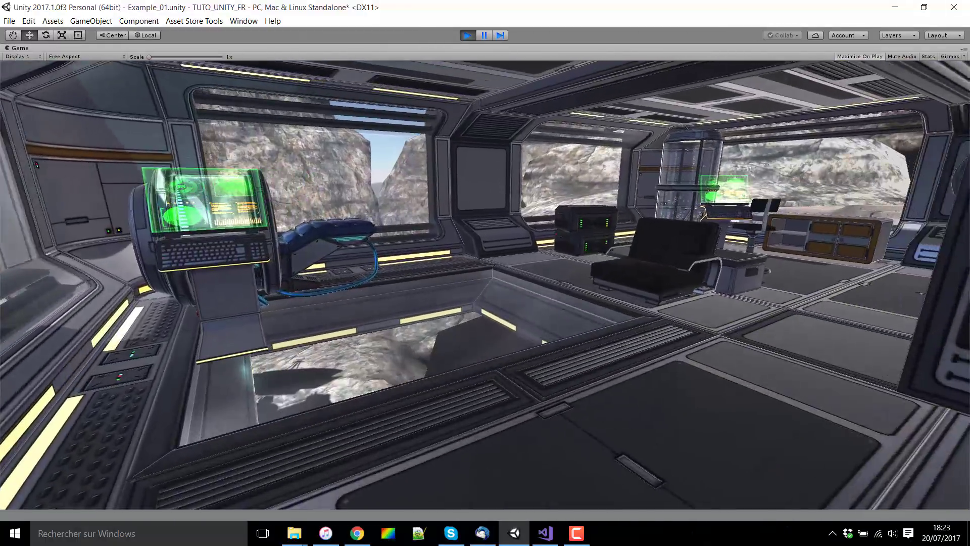
pyautogui.press('w')
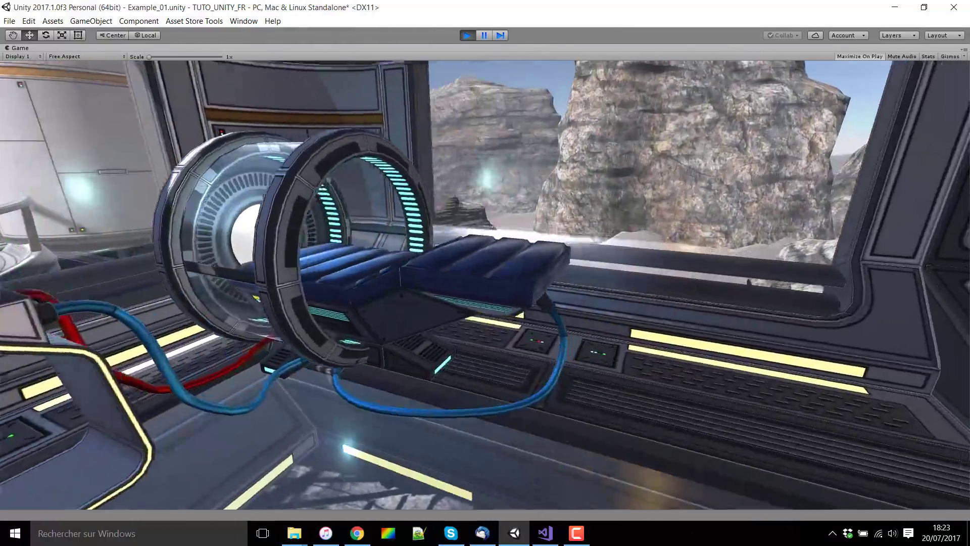
pyautogui.press('a')
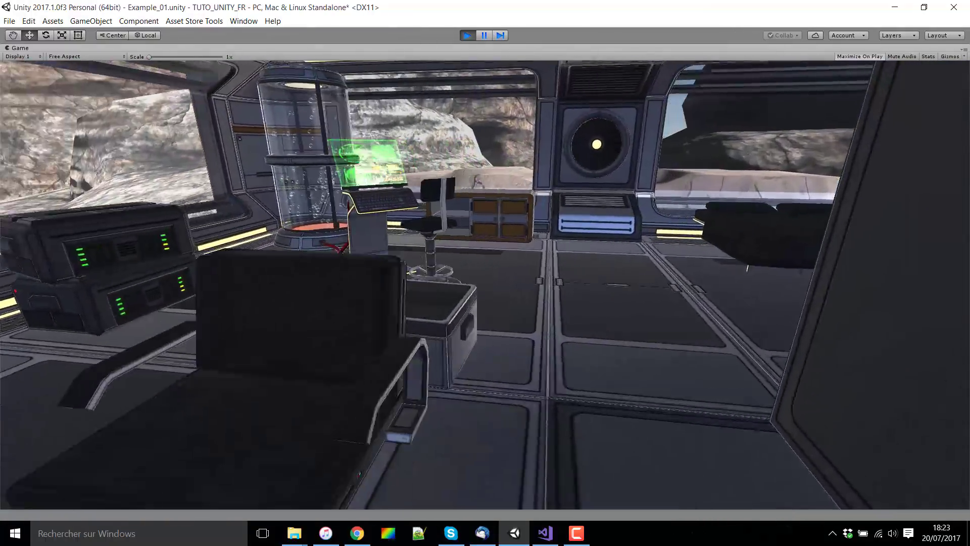
pyautogui.press('d')
pyautogui.press('w')
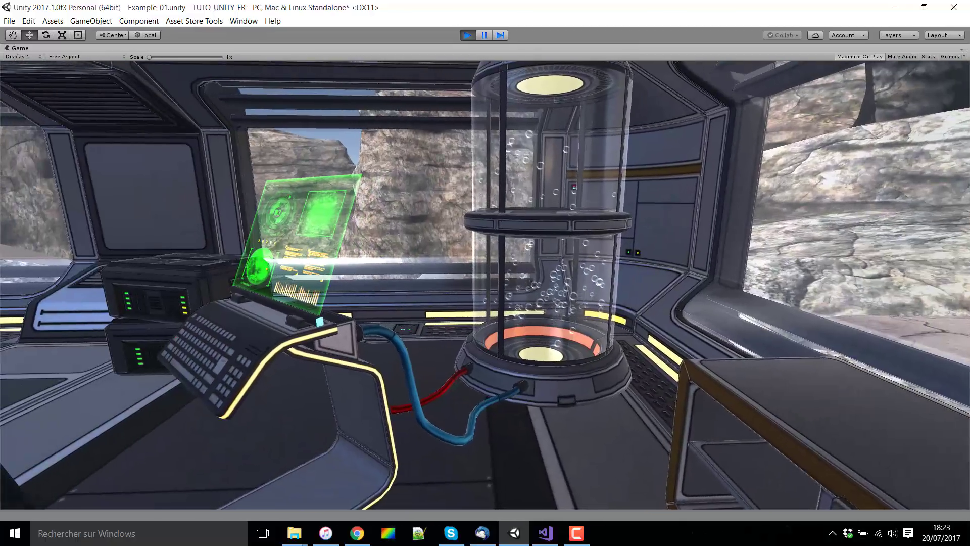
# Walk away from the glass tank past the desk chair and into the bed corner behind the dark partition wall.
pyautogui.press('s')
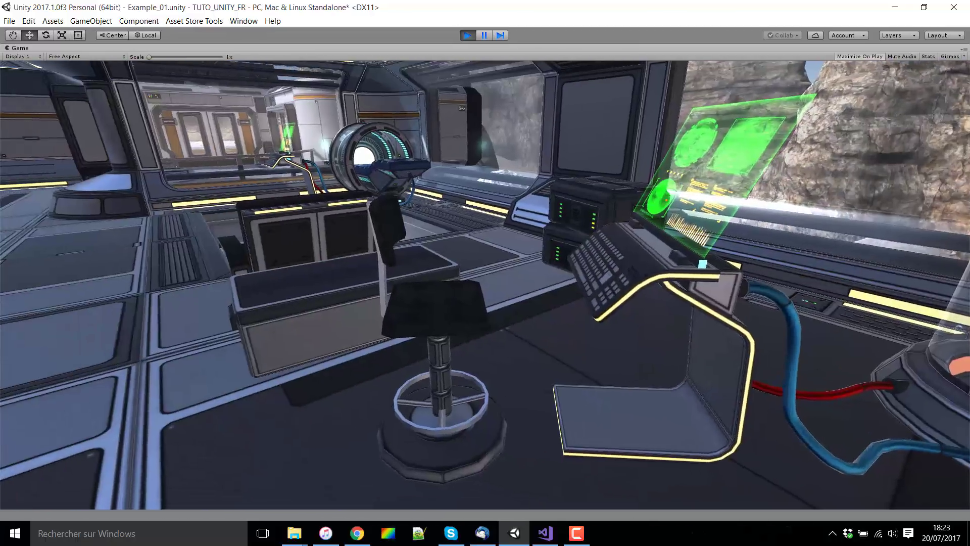
pyautogui.press('d')
pyautogui.press('w')
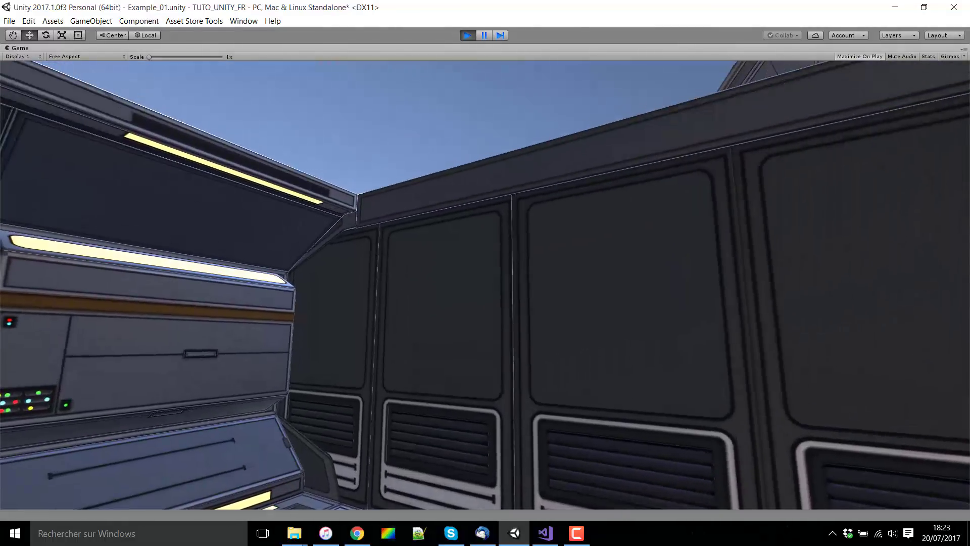
pyautogui.press('w')
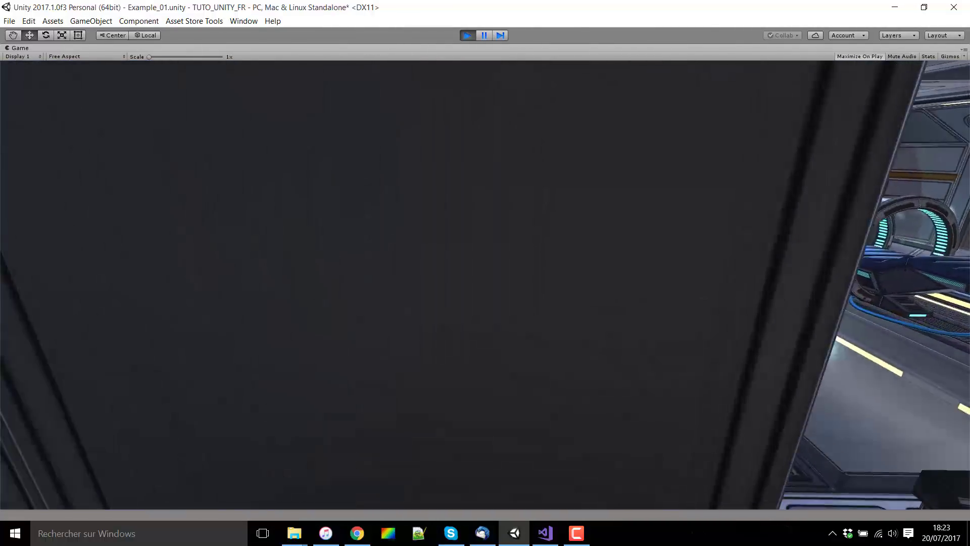
# Examine the dark partition wall between the bed corner and the globe table from both sides.
pyautogui.press('s')
pyautogui.press('d')
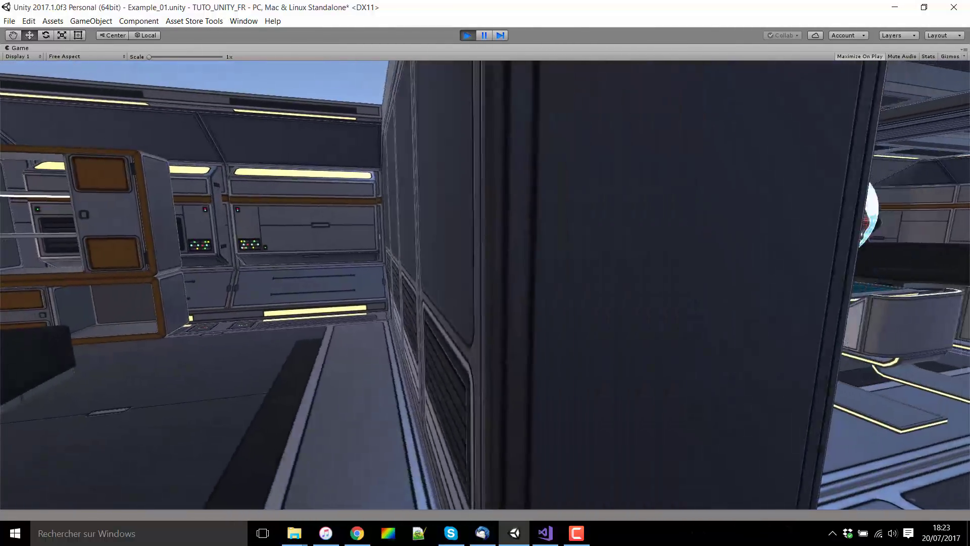
pyautogui.press('d')
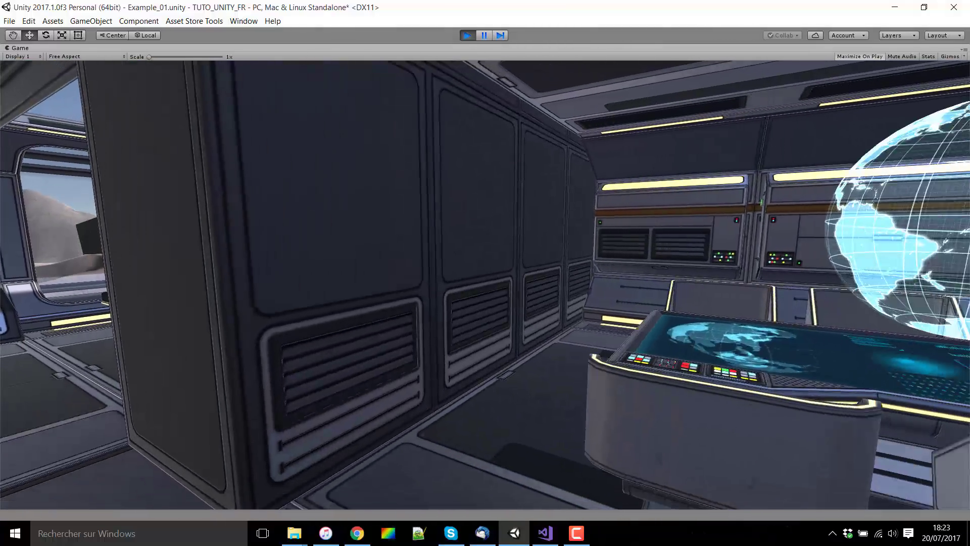
pyautogui.press('s')
pyautogui.press('a')
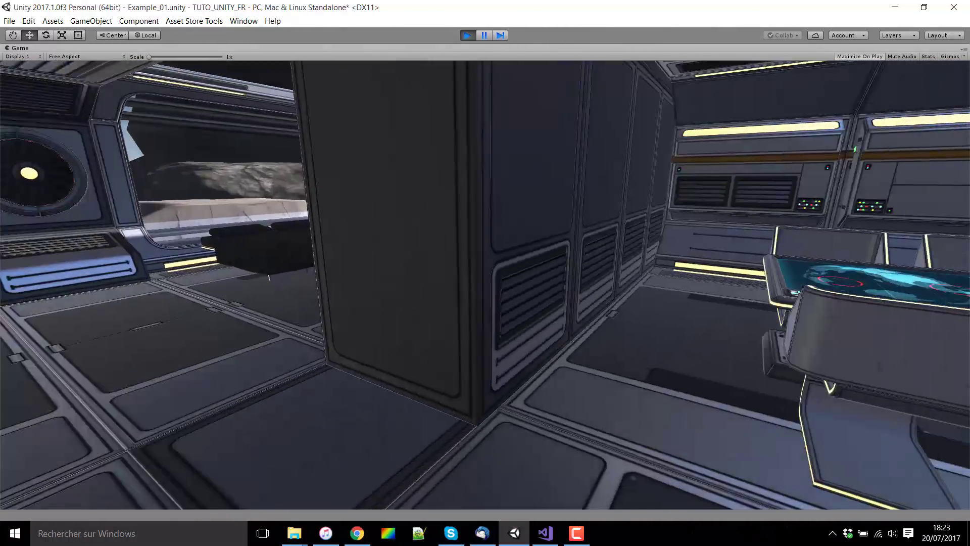
pyautogui.press('w')
pyautogui.press('d')
pyautogui.press('w')
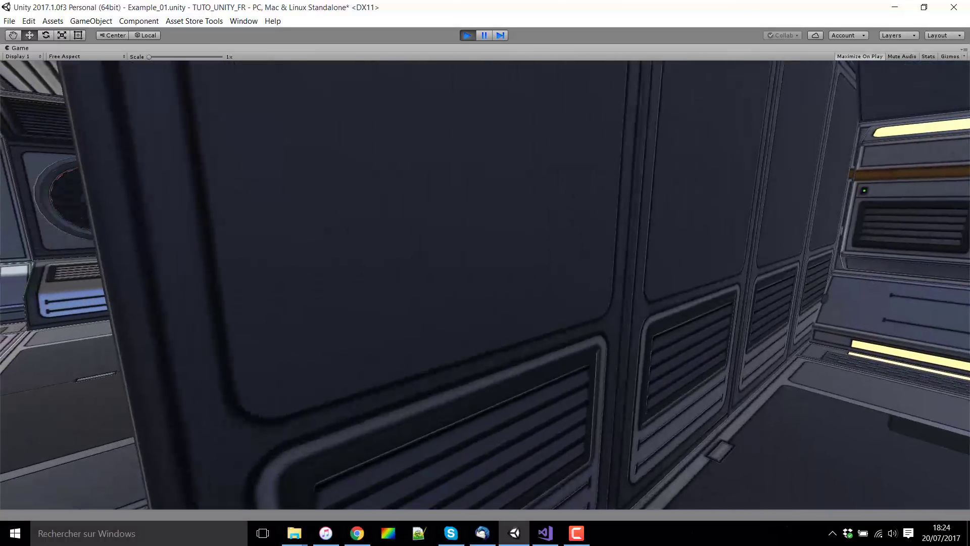
pyautogui.press('d')
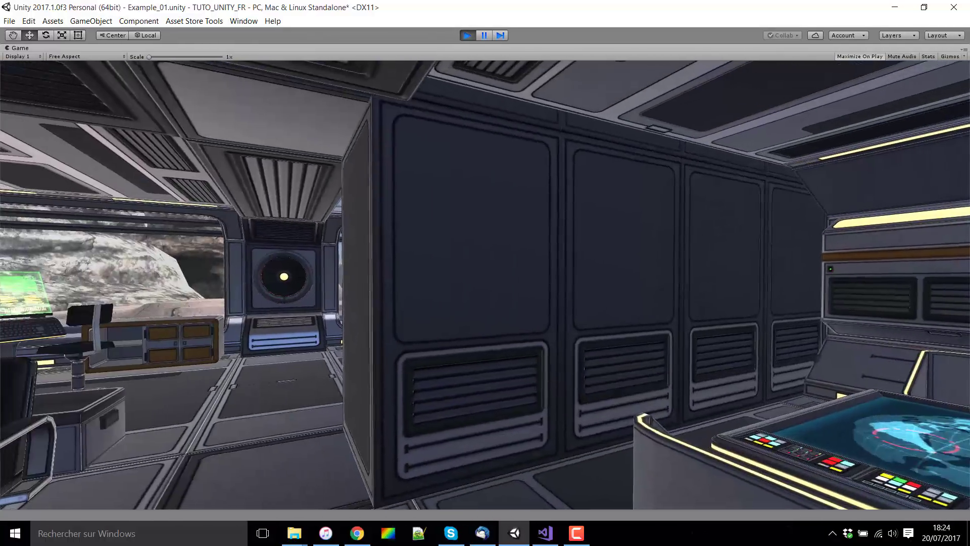
# Walk around the glass floor to the scanner bed and its console, and return to the globe table.
pyautogui.press('a')
pyautogui.press('w')
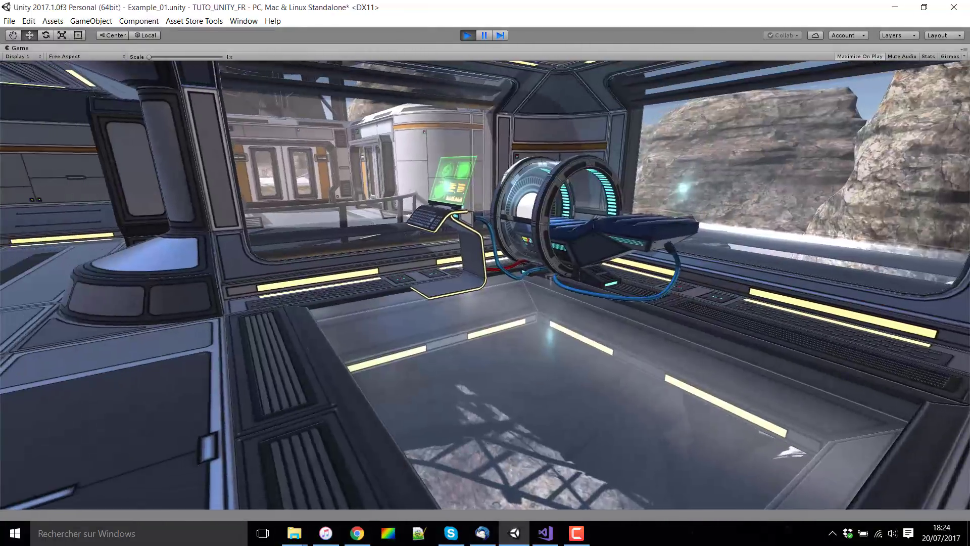
pyautogui.press('w')
pyautogui.press('w')
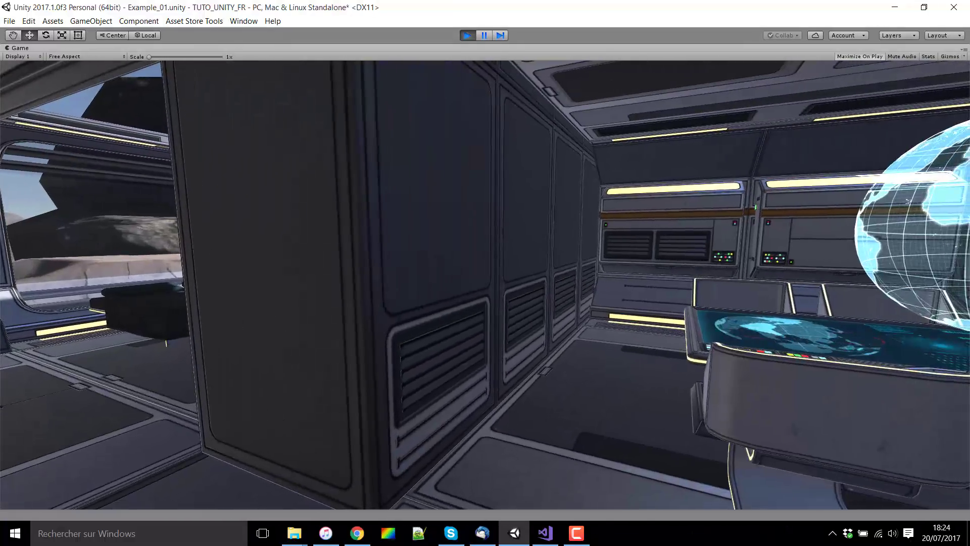
pyautogui.press('w')
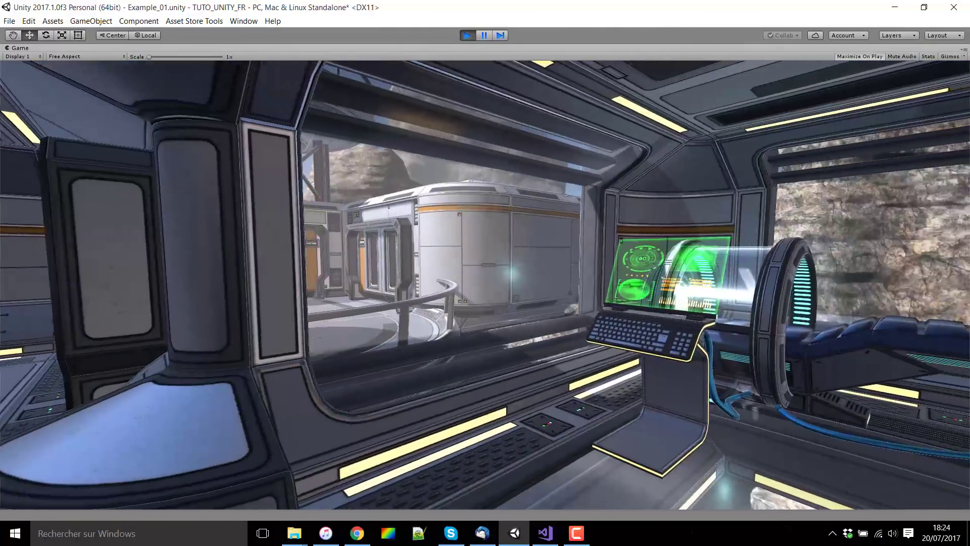
pyautogui.press('w')
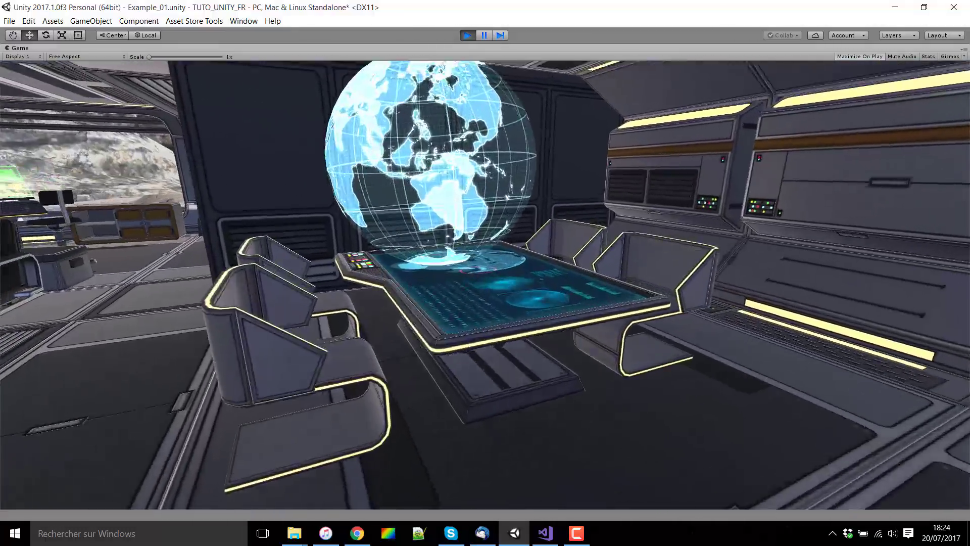
# Walk past the desk to the bed and orange-framed shelf, and turn back toward the armchair and glass floor.
pyautogui.press('w')
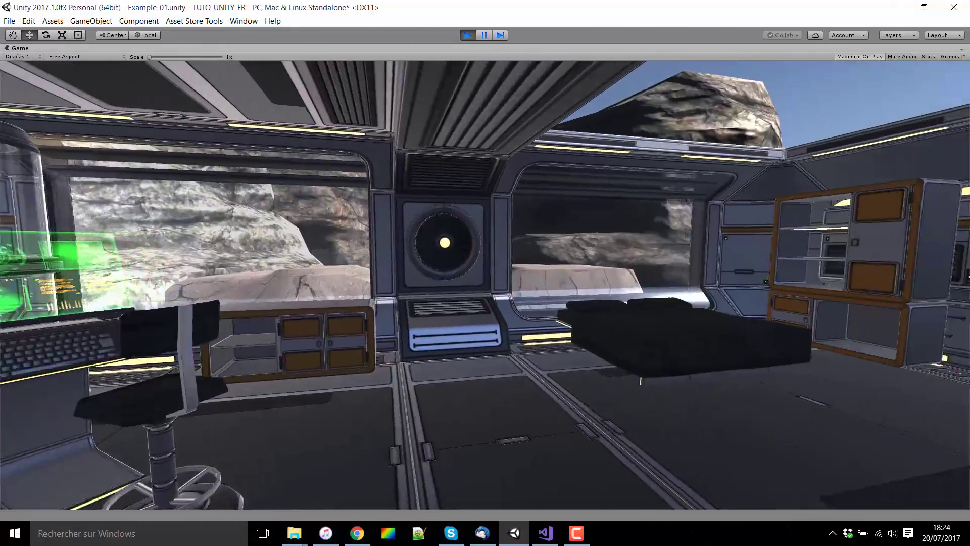
pyautogui.press('d')
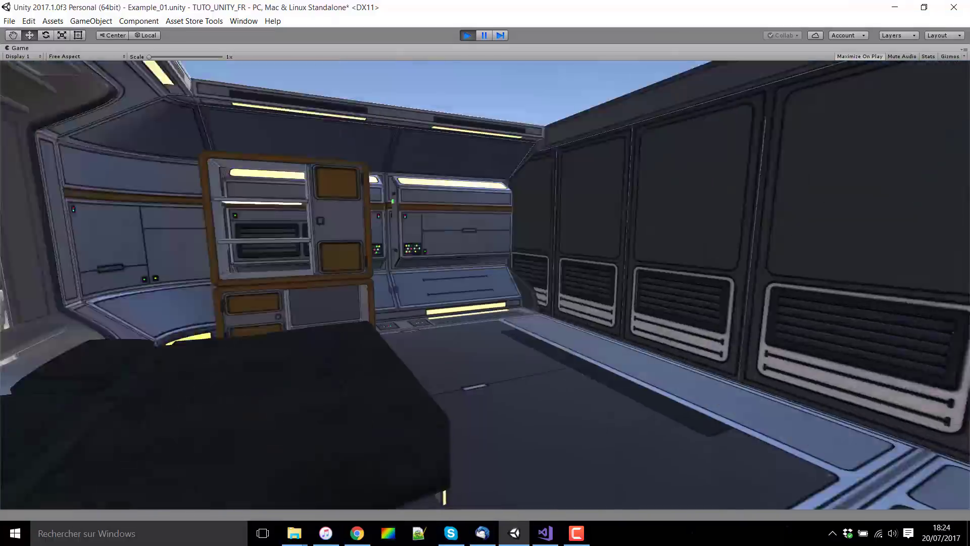
pyautogui.press('d')
pyautogui.press('w')
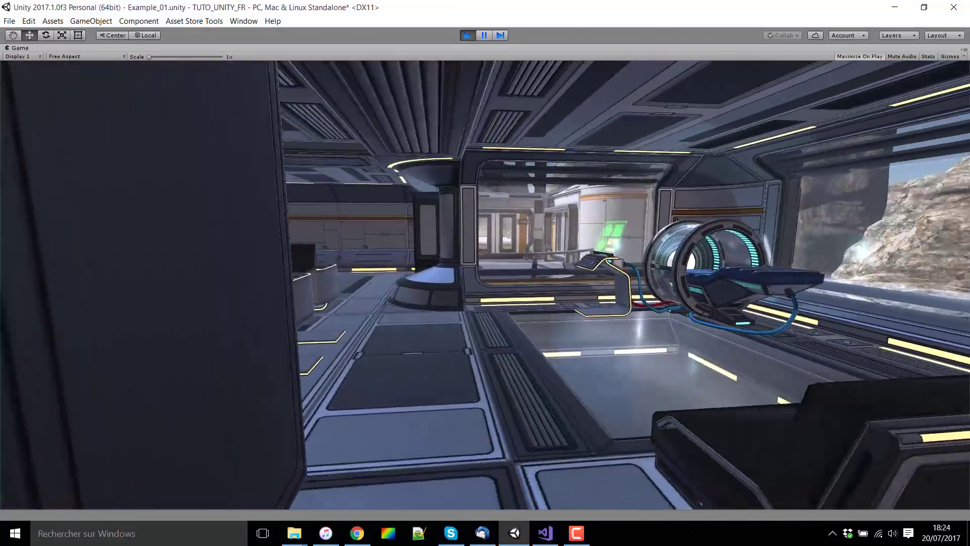
# Walk out onto the terrace, look up at the satellite dish and approach the double doors of the surrounding buildings.
pyautogui.press('d')
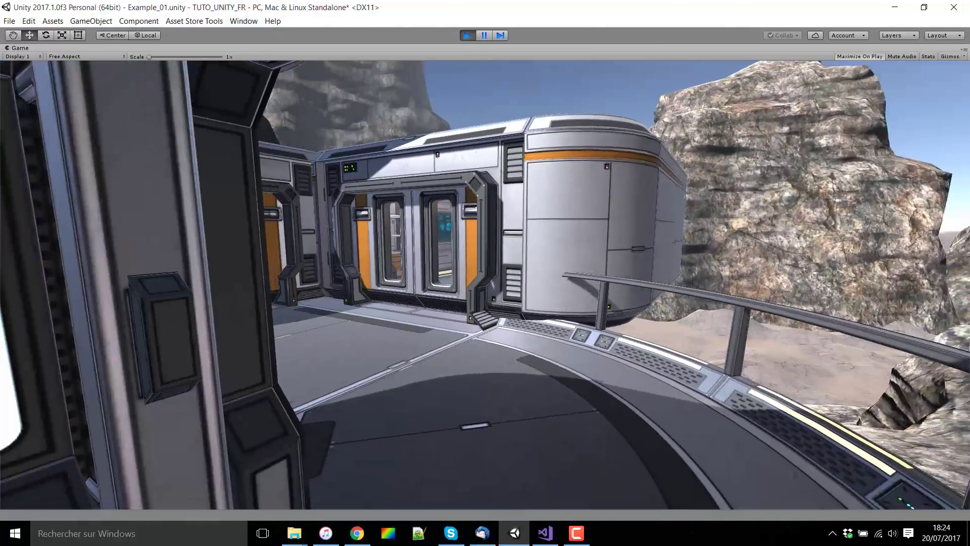
pyautogui.press('w')
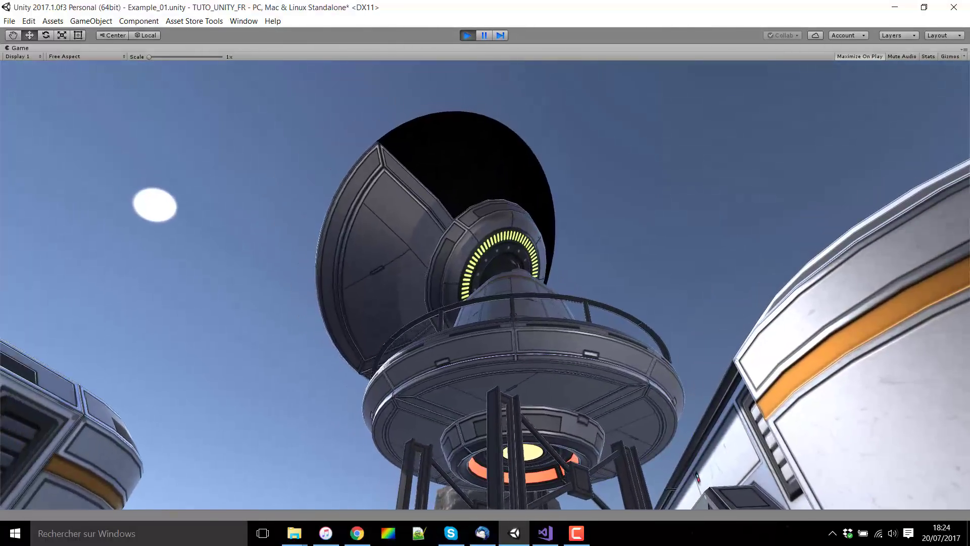
pyautogui.press('w')
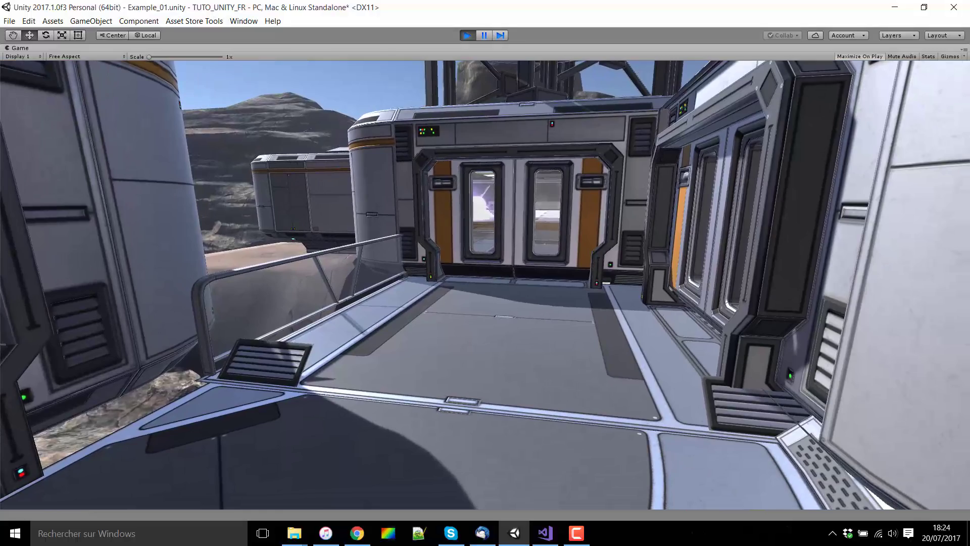
pyautogui.press('w')
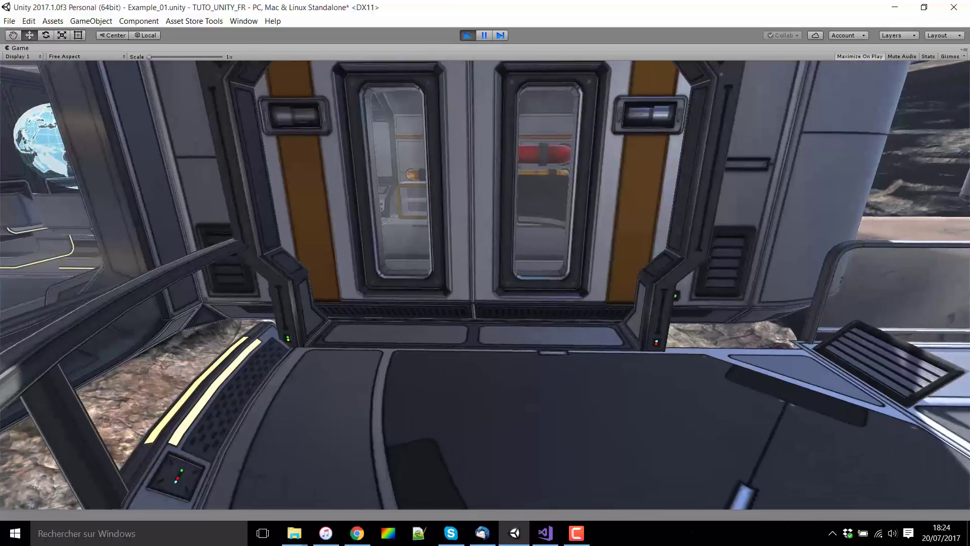
pyautogui.press('w')
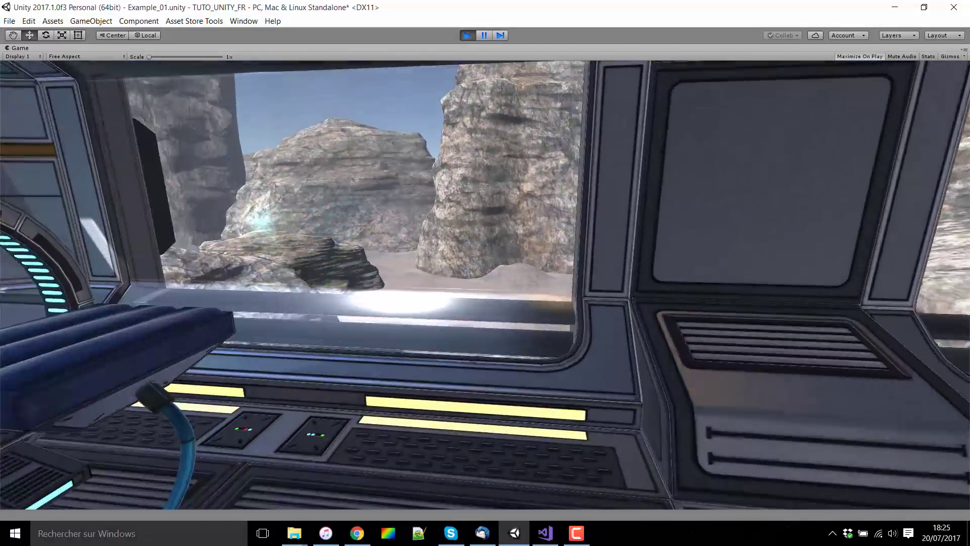
# Walk through the interior from the scanner bed past the armchair to the bed corner and back beside the globe table.
pyautogui.press('w')
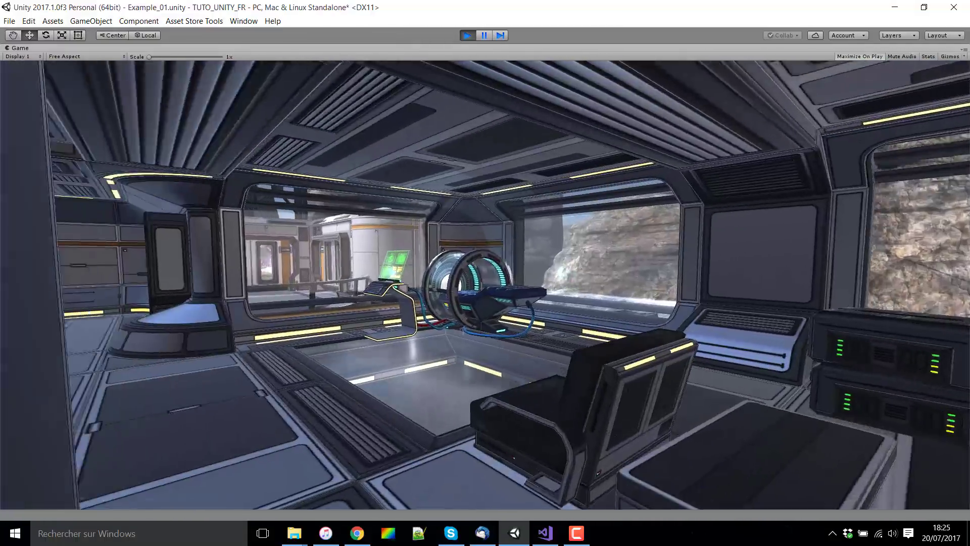
pyautogui.press('w')
pyautogui.press('w')
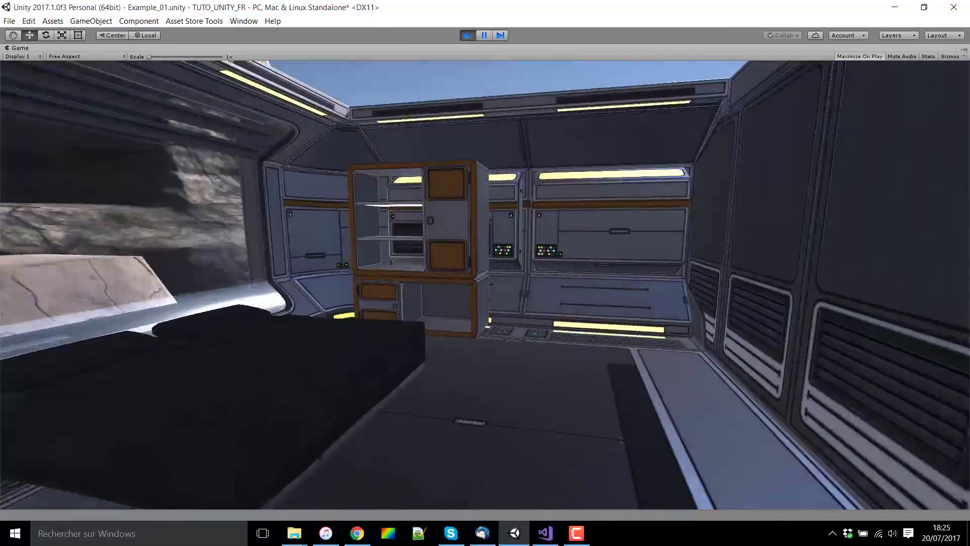
pyautogui.press('d')
pyautogui.press('w')
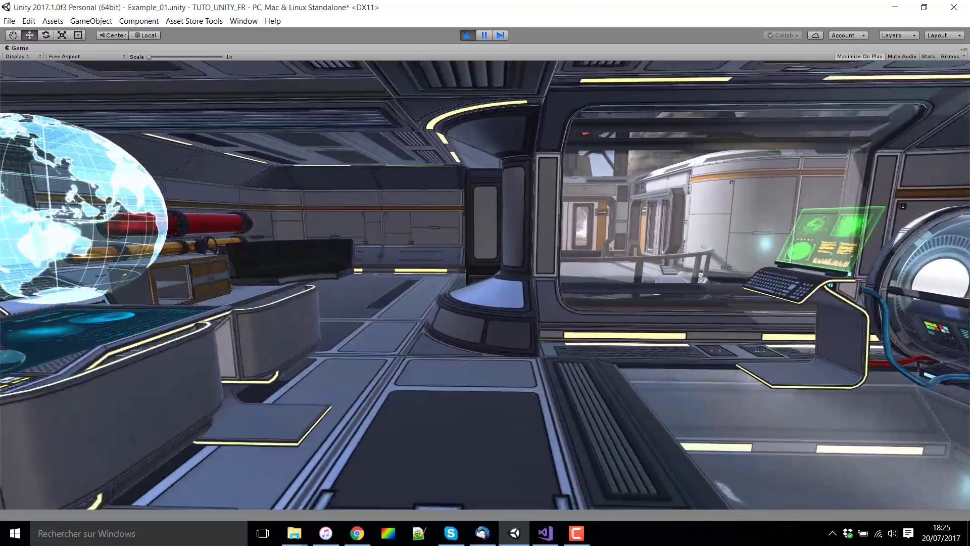
# Walk to the entrance beside the curved sofa, turn around and cross the glass floor beside the scanner bed.
pyautogui.press('w')
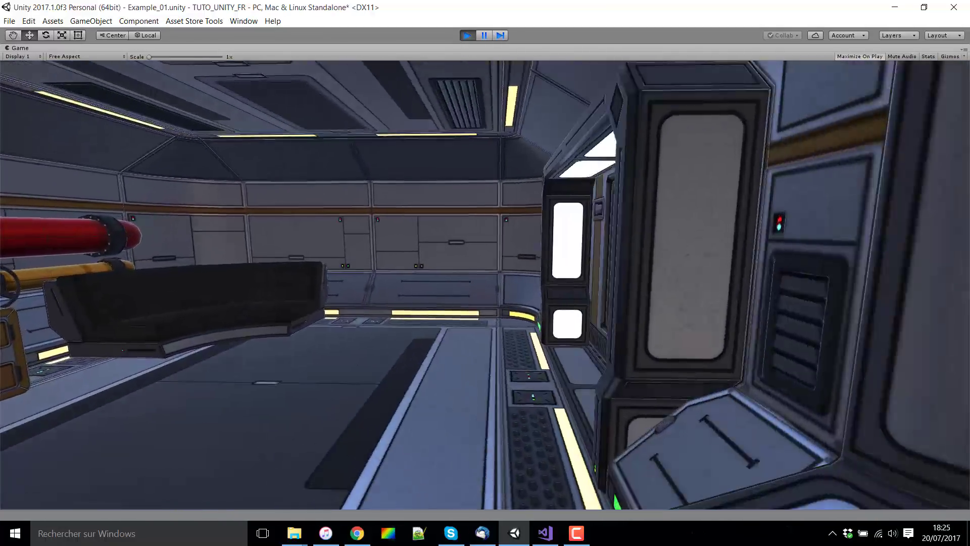
pyautogui.press('w')
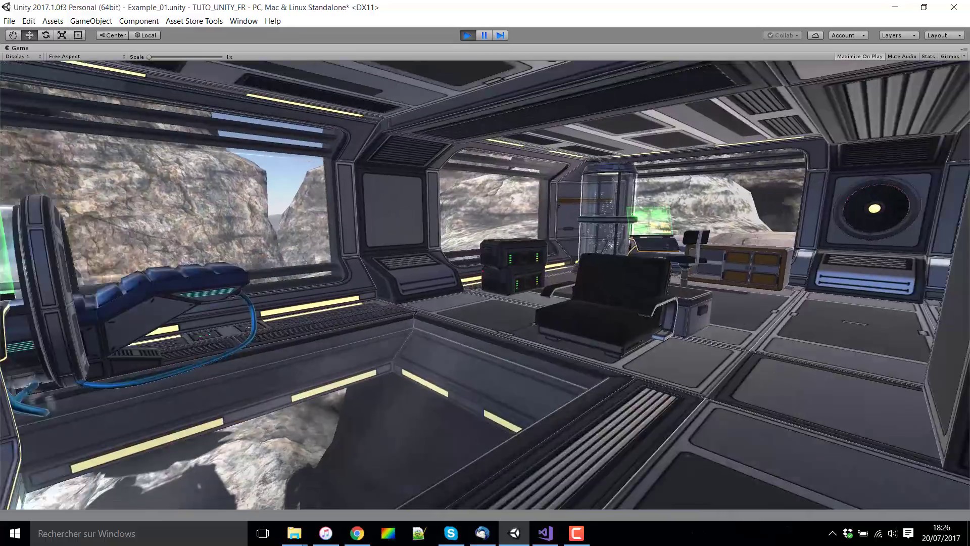
pyautogui.press('d')
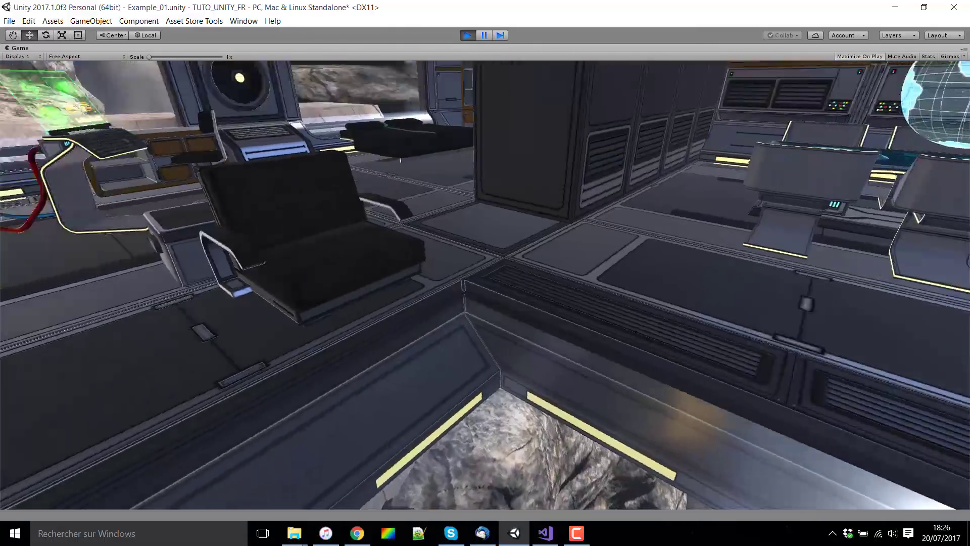
pyautogui.press('w')
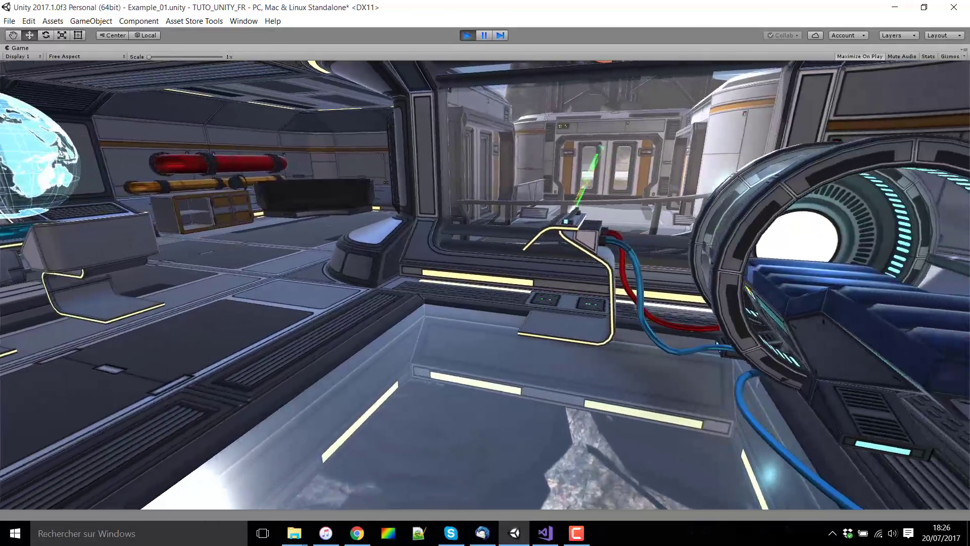
# Walk past the armchair to the bed corner and return toward the stacked equipment crates near the glass tank.
pyautogui.press('w')
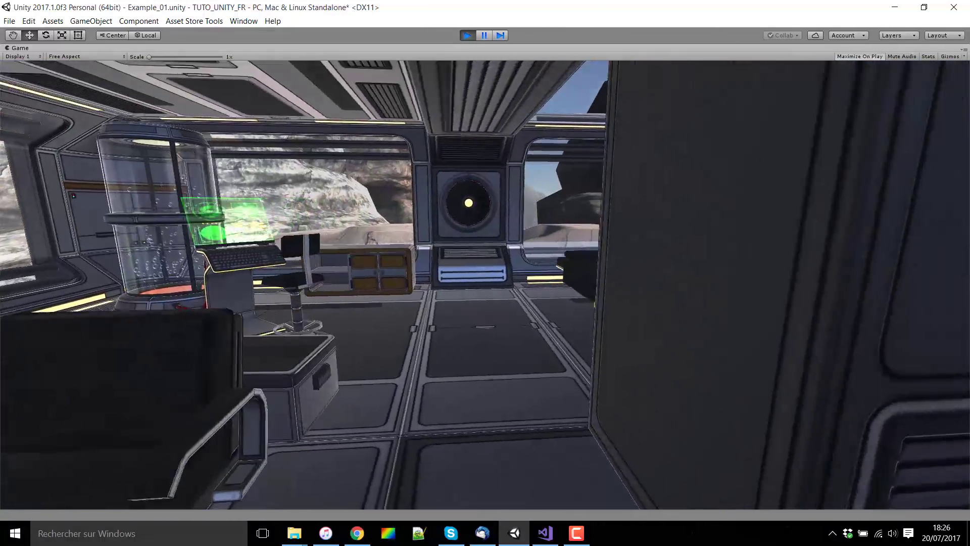
pyautogui.press('w')
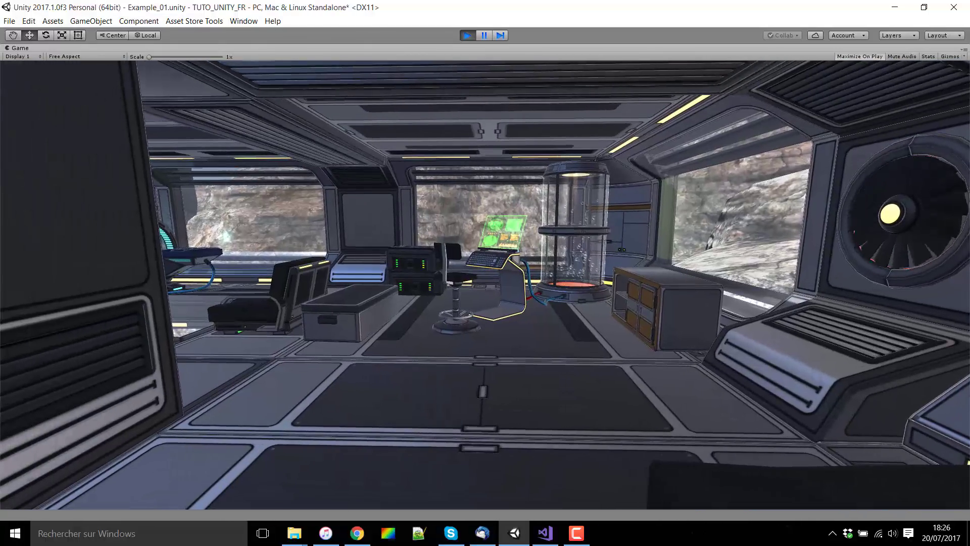
pyautogui.press('w')
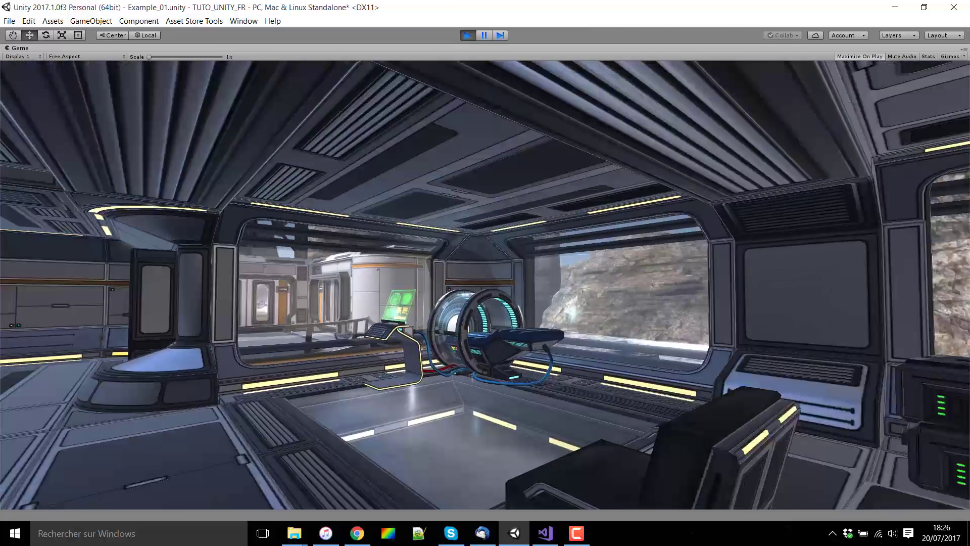
pyautogui.press('w')
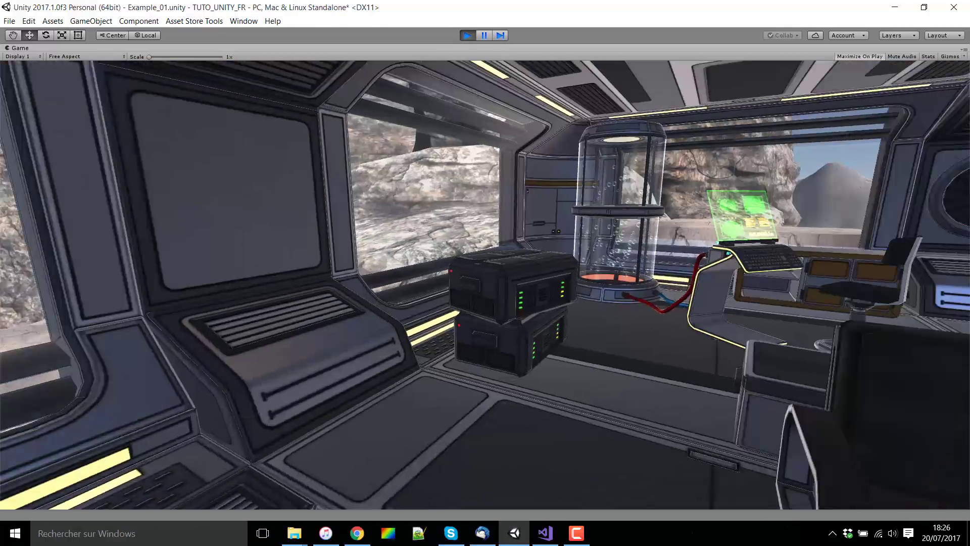
# Walk past the armchair to the bed, return to the scanner bed and look down through the glass floor.
pyautogui.press('d')
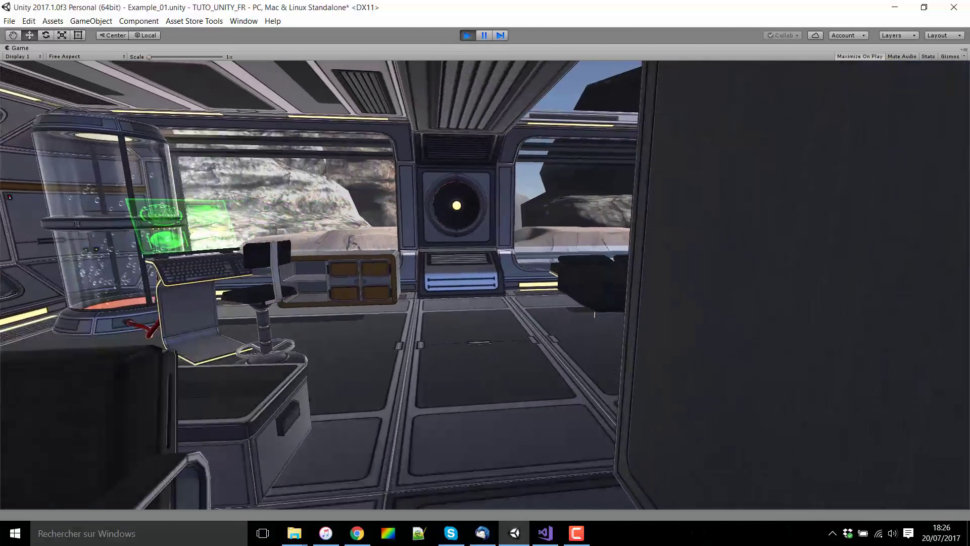
pyautogui.press('w')
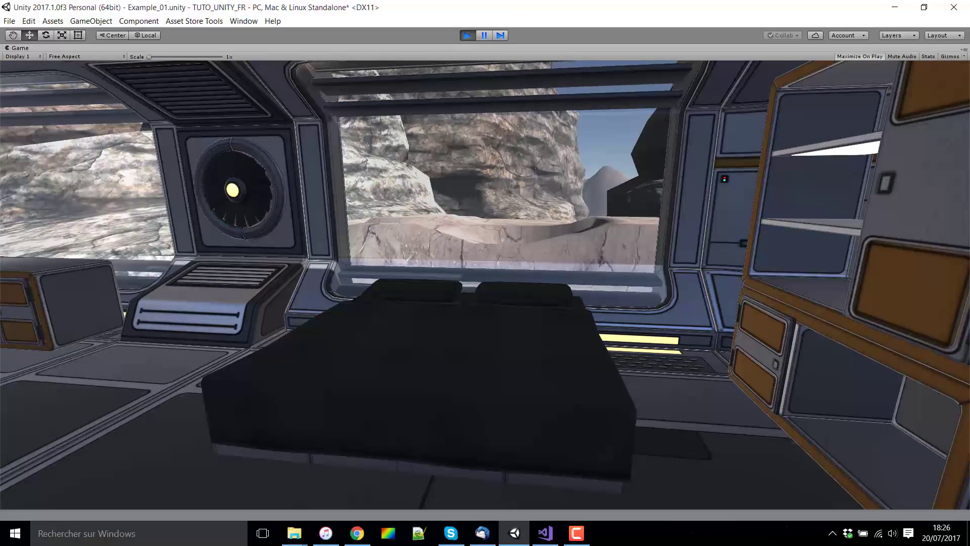
pyautogui.press('w')
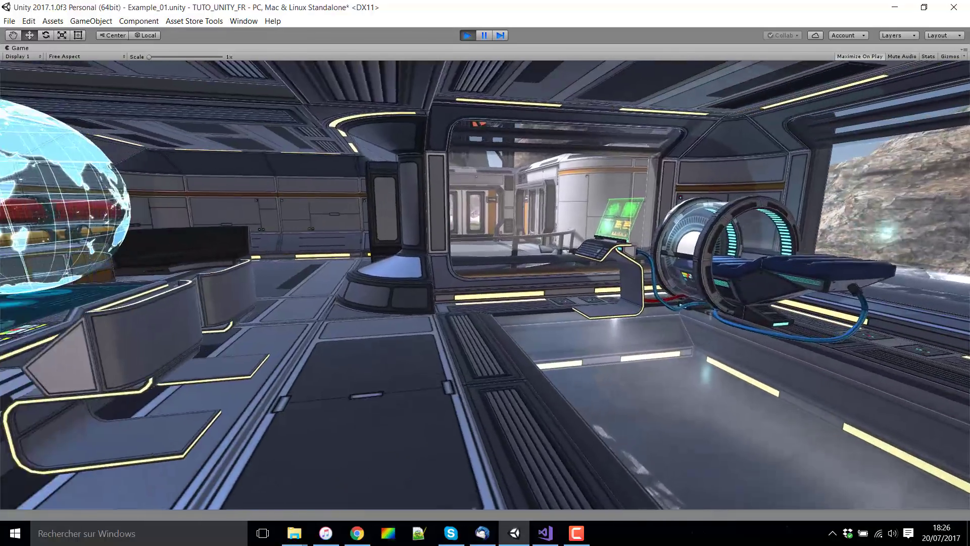
pyautogui.press('w')
pyautogui.press('w')
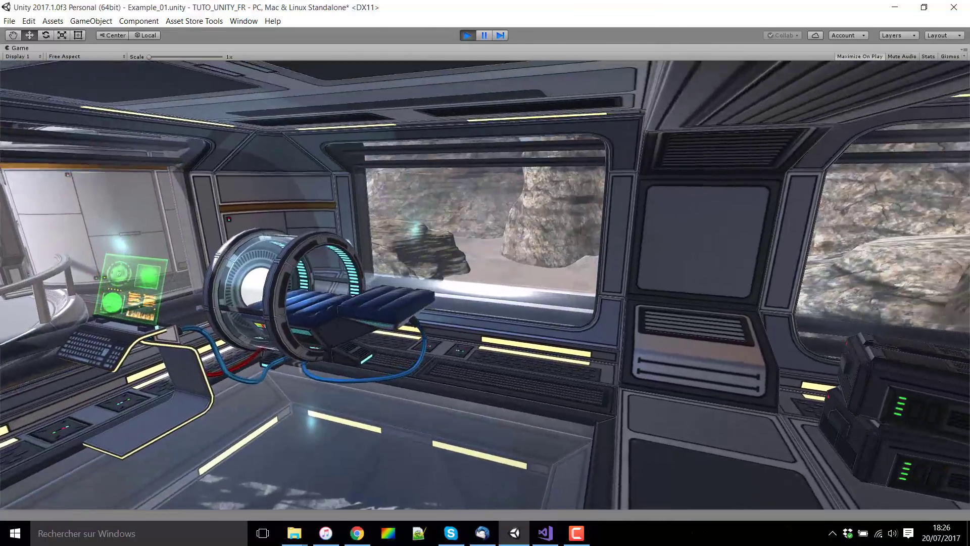
pyautogui.press('w')
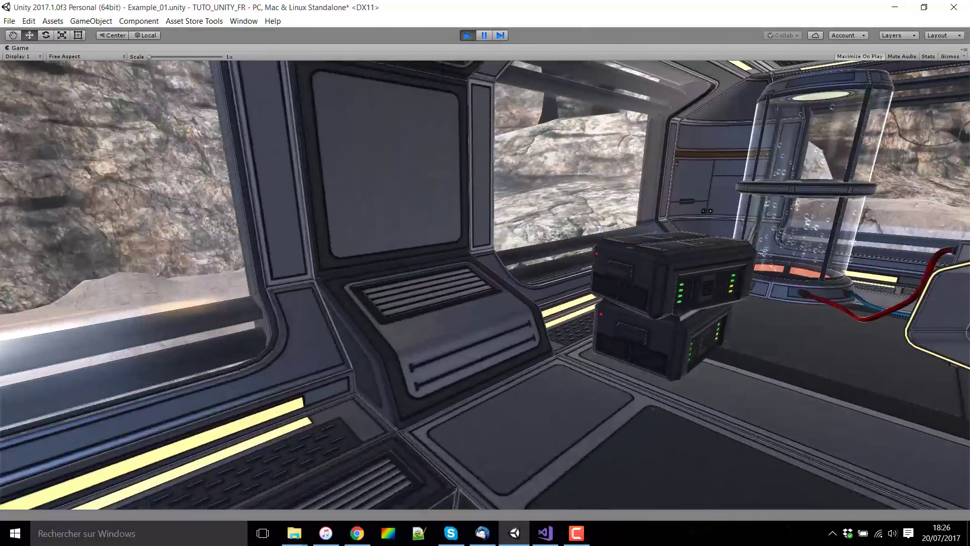
pyautogui.press('w')
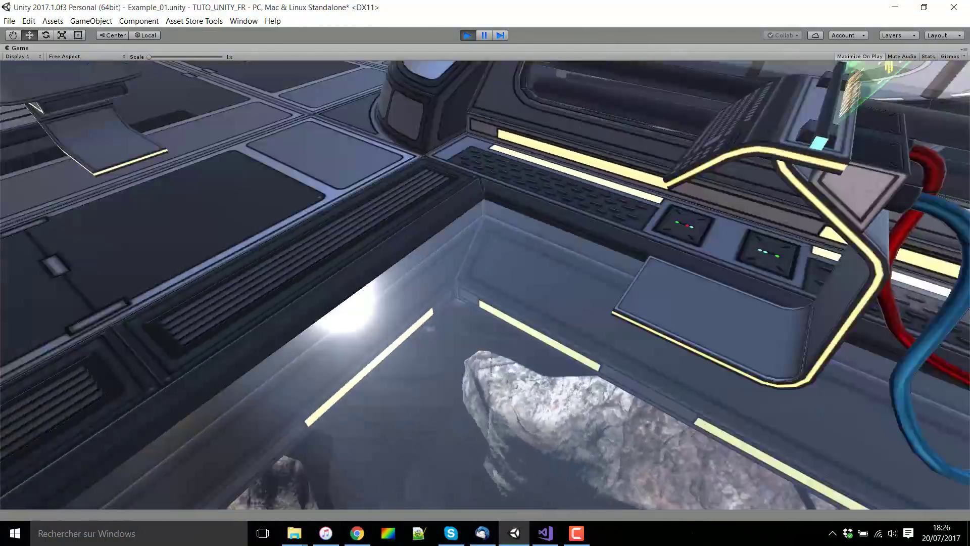
# Look up at the open roof in the bedroom corner, then walk back past the partition to the window beside the scanner bed.
pyautogui.press('w')
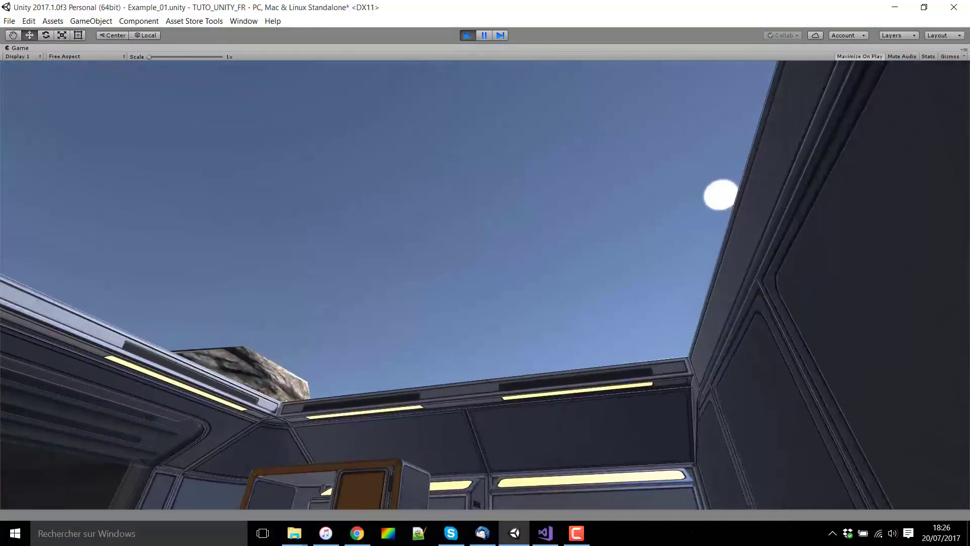
pyautogui.press('w')
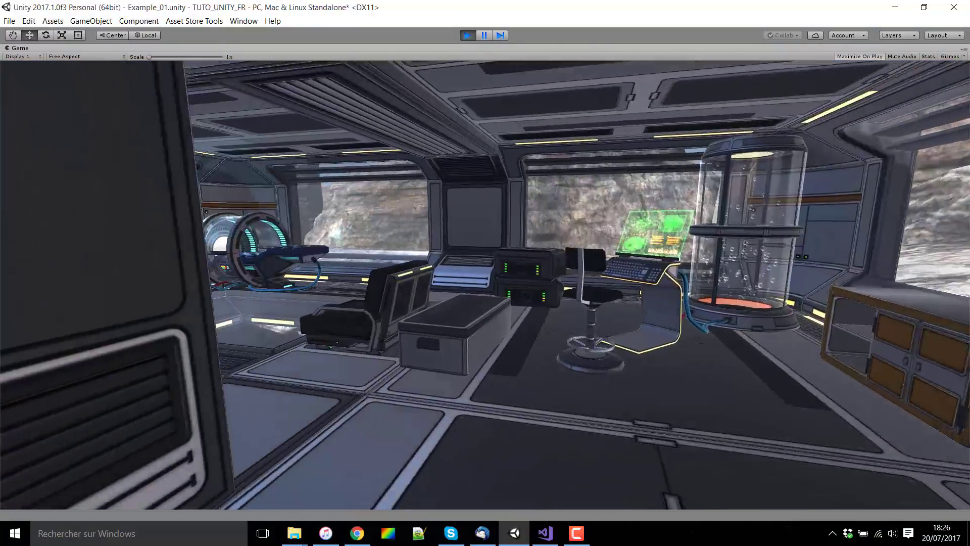
pyautogui.press('w')
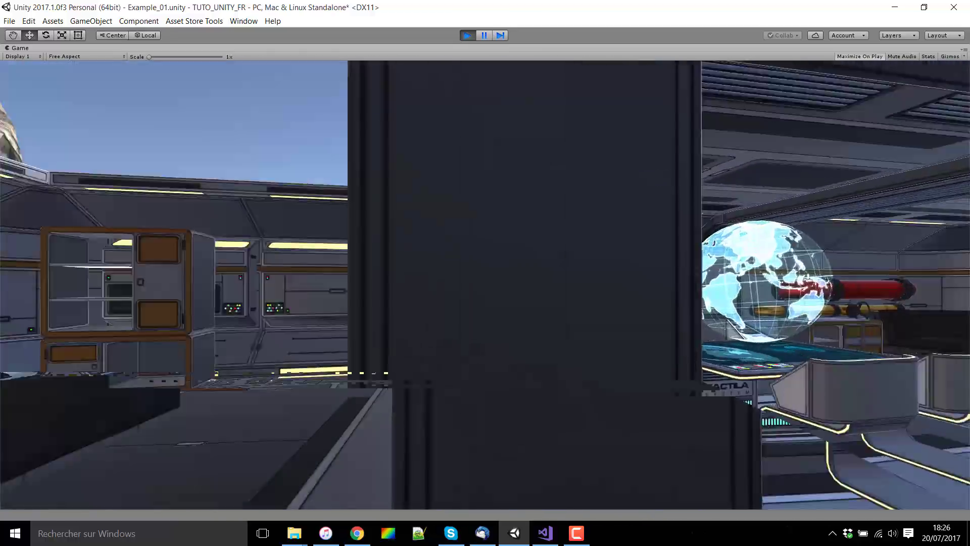
pyautogui.press('w')
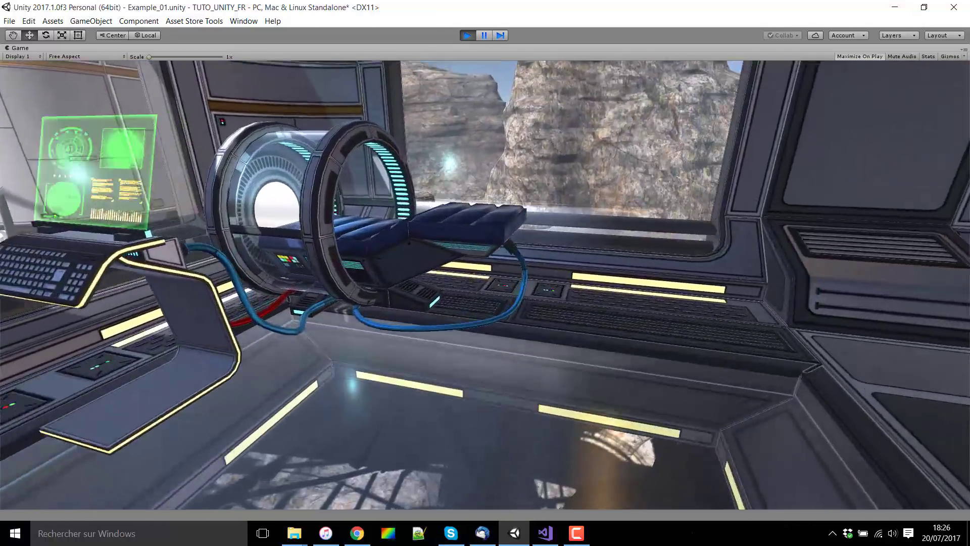
pyautogui.press('w')
pyautogui.press('w')
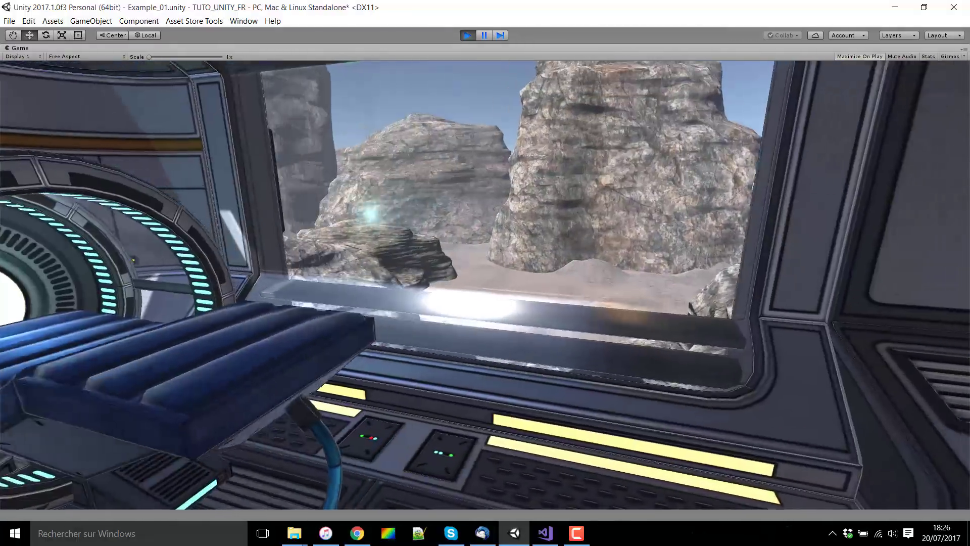
# Turn toward the armchair, walk past the globe table to the entrance column and return to the glass floor facing the terrace window.
pyautogui.press('w')
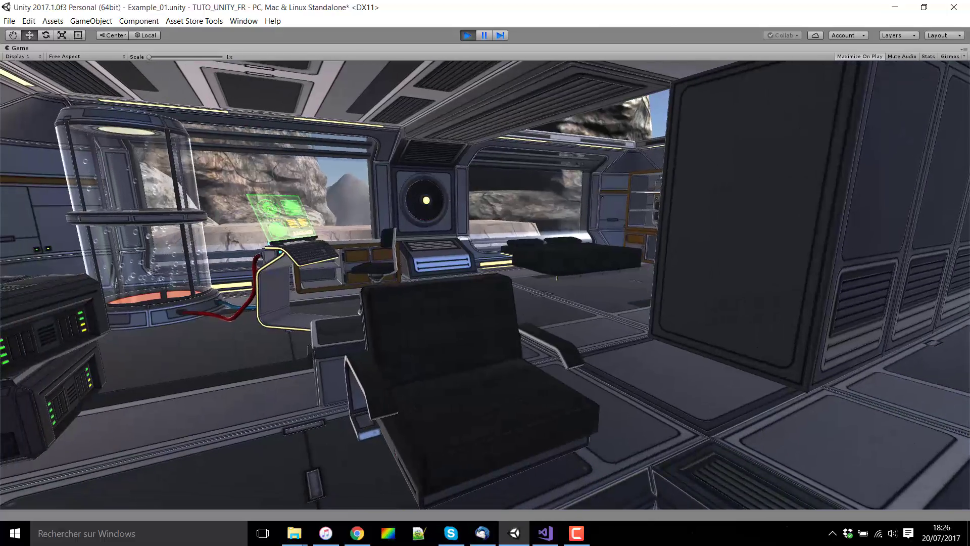
pyautogui.press('w')
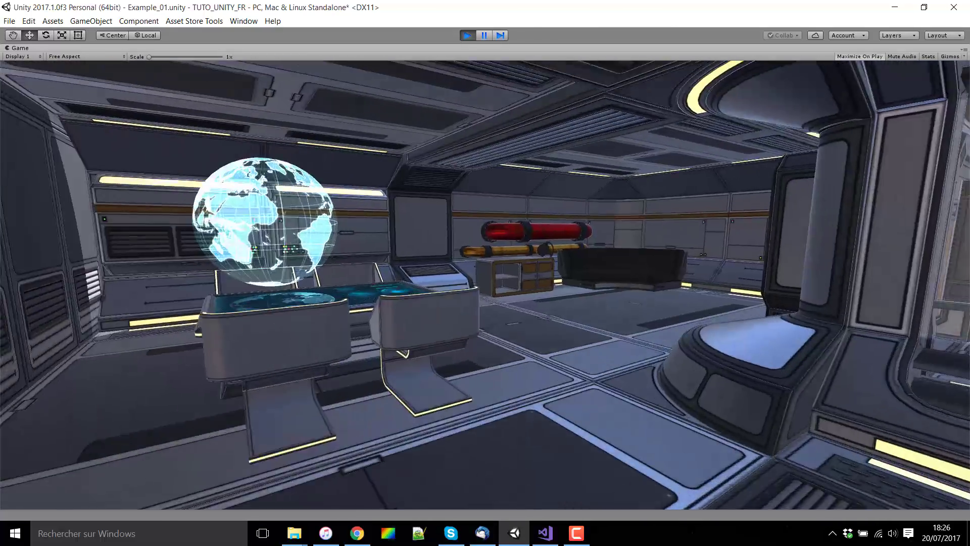
pyautogui.press('w')
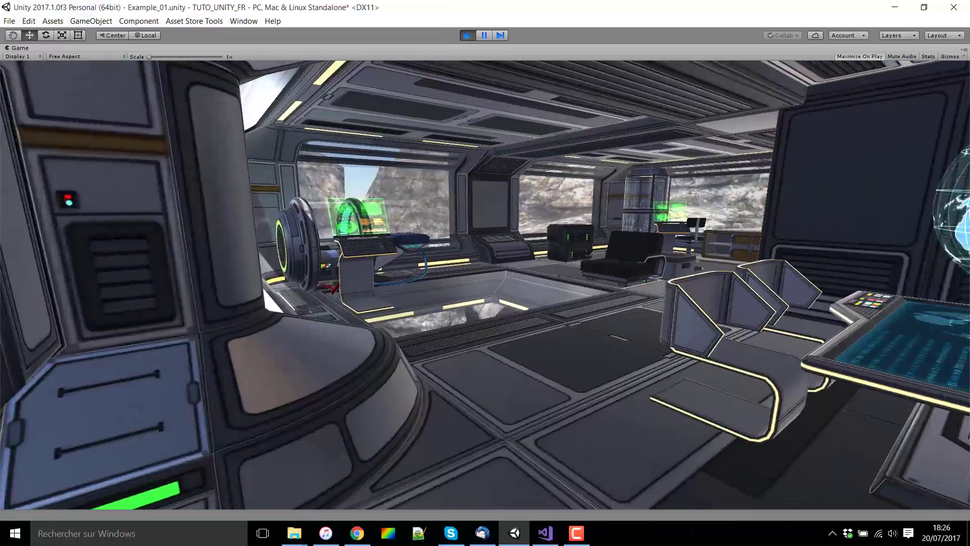
pyautogui.press('w')
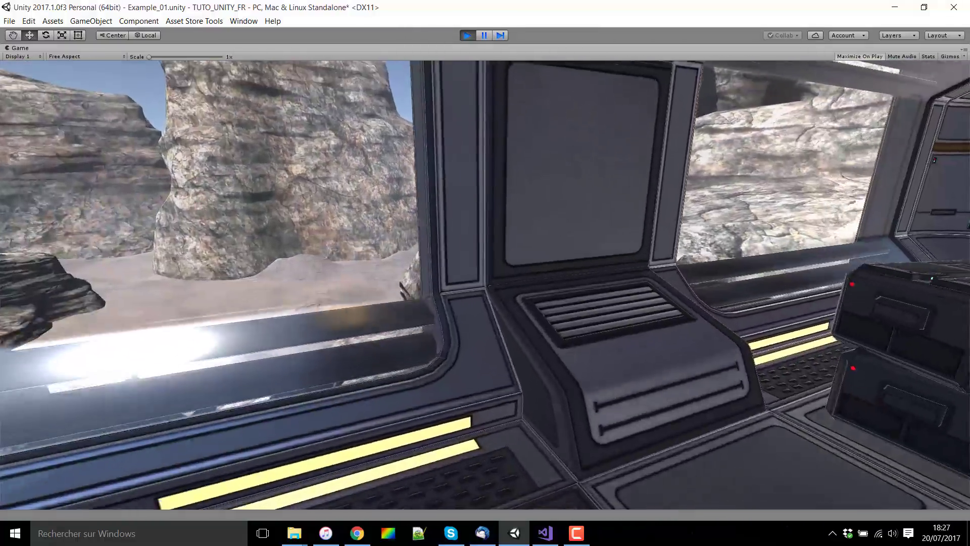
pyautogui.press('w')
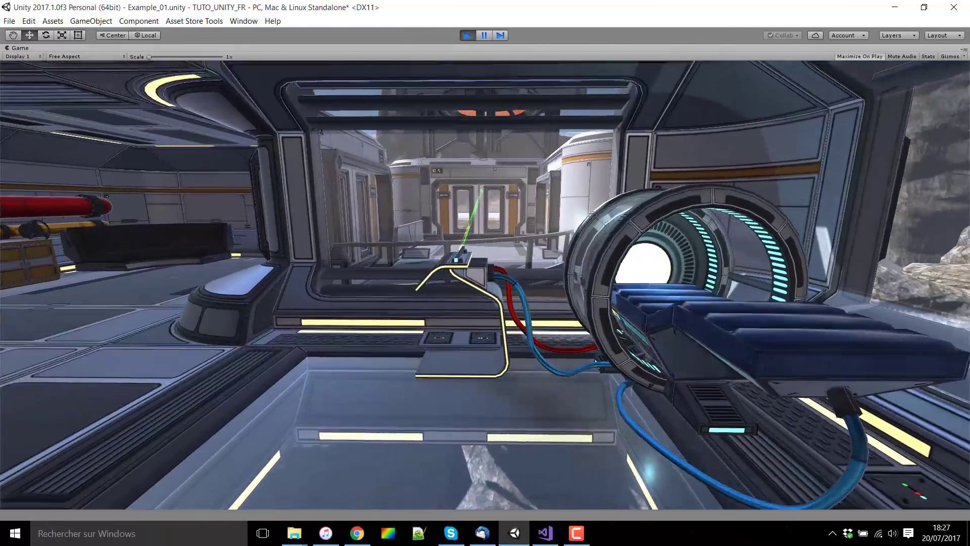